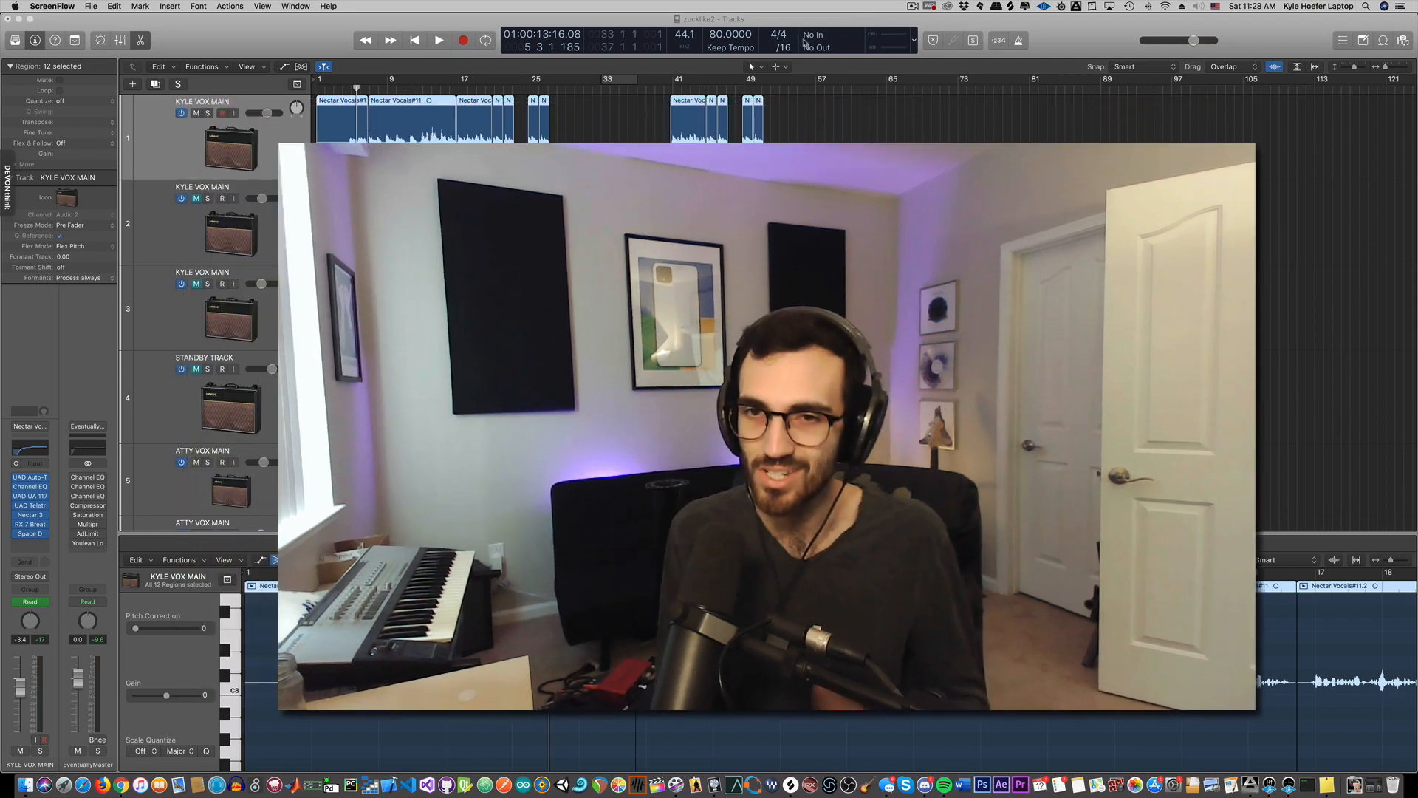
Set the playhead at about bar 4, where the lead vocal comes in, and play the mix with the processed vocal.
click(352, 87)
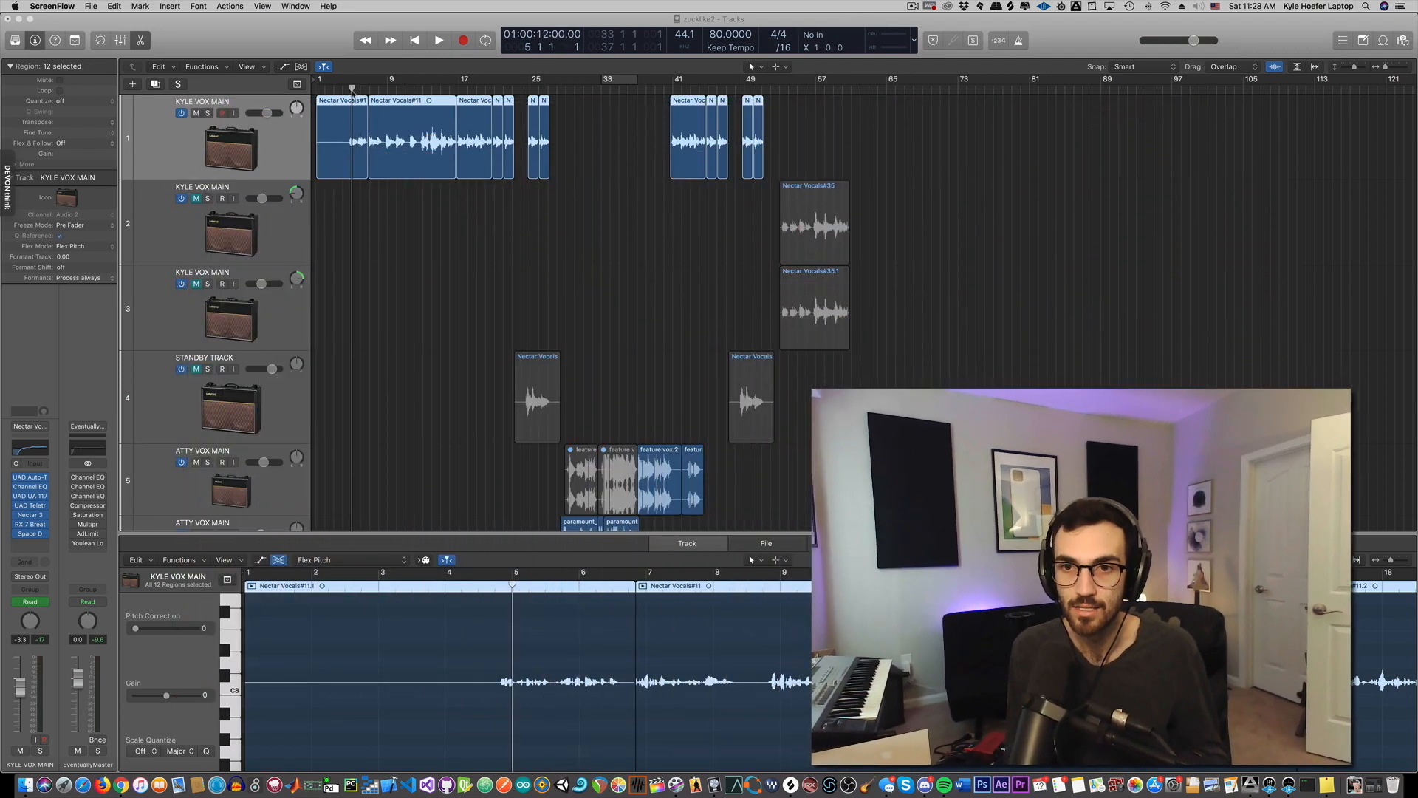
click(347, 88)
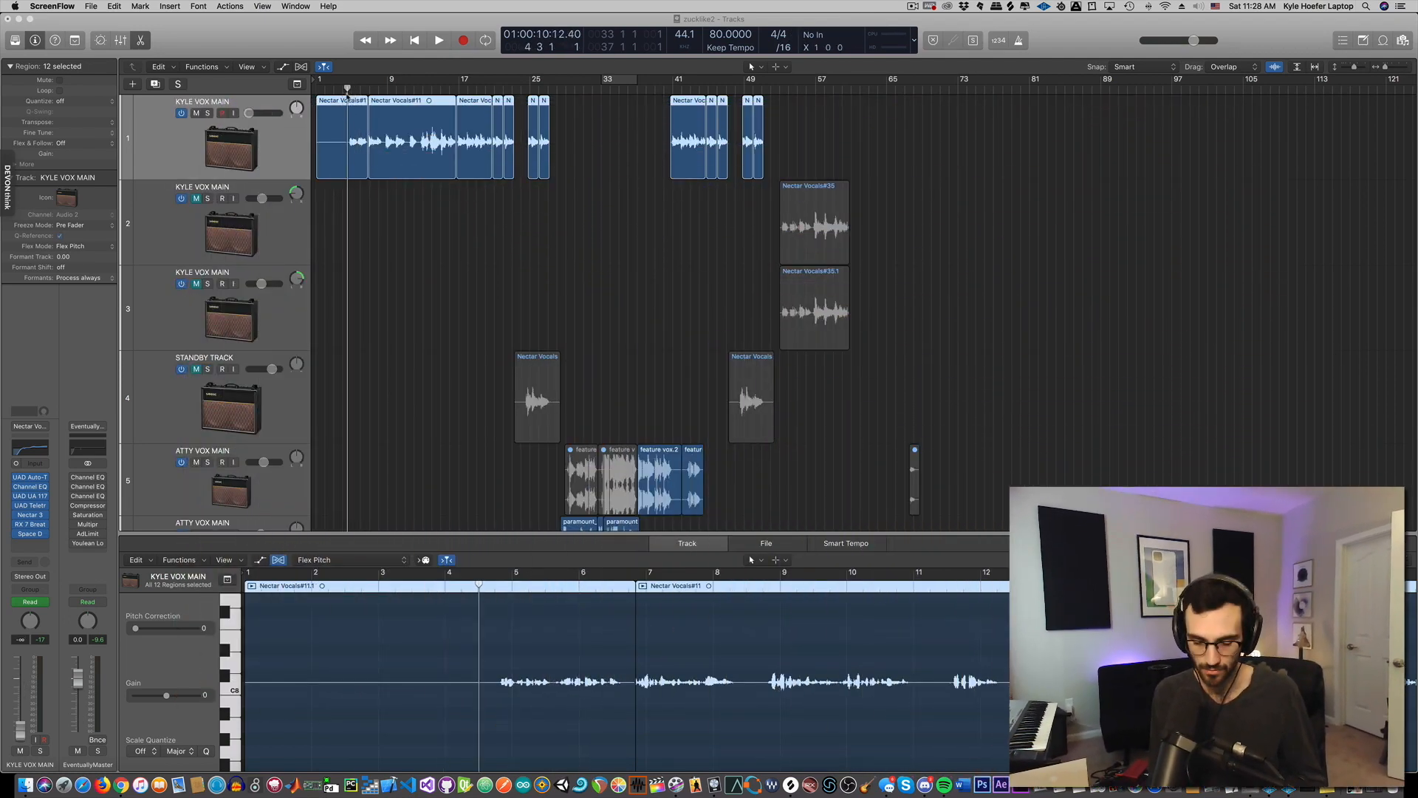
click(348, 90)
key(space)
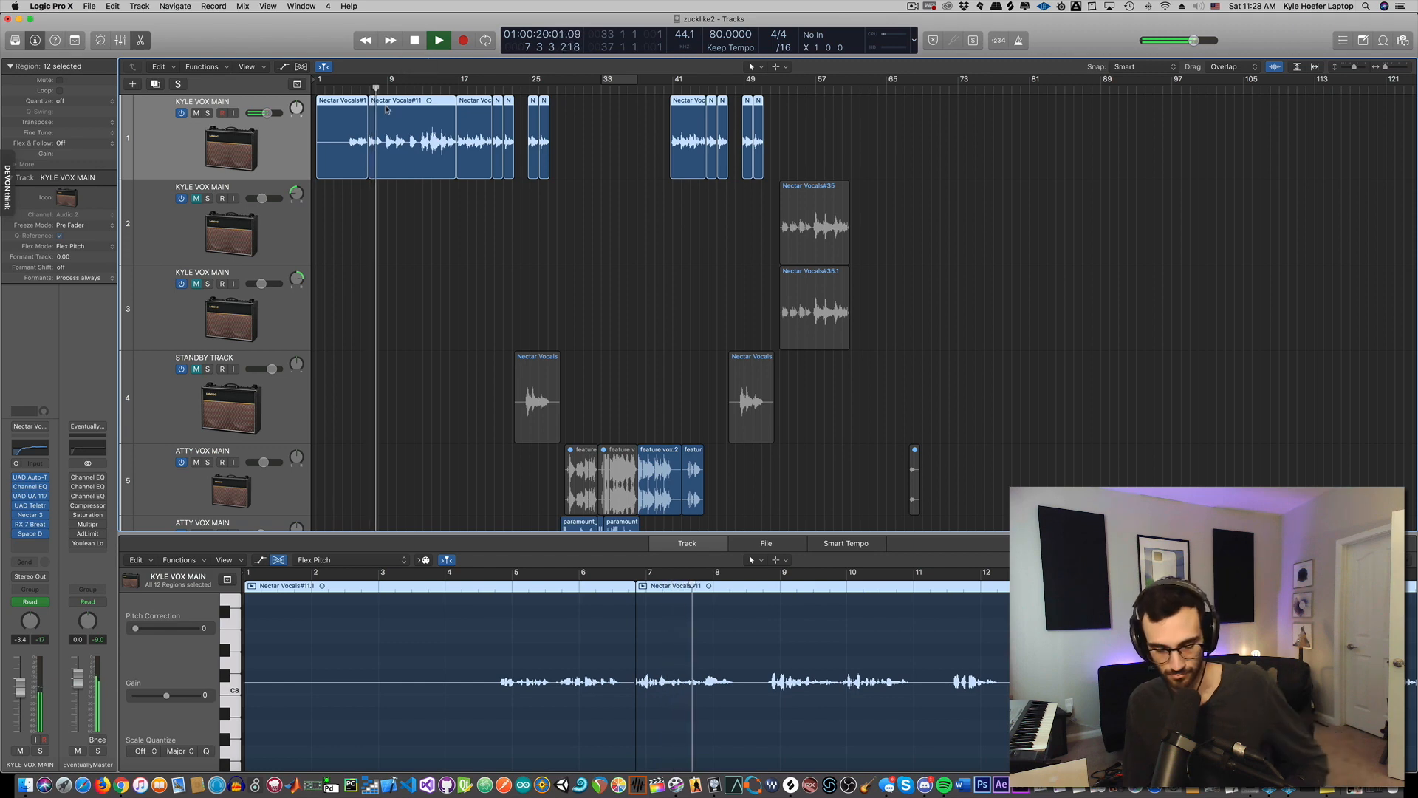
key(space)
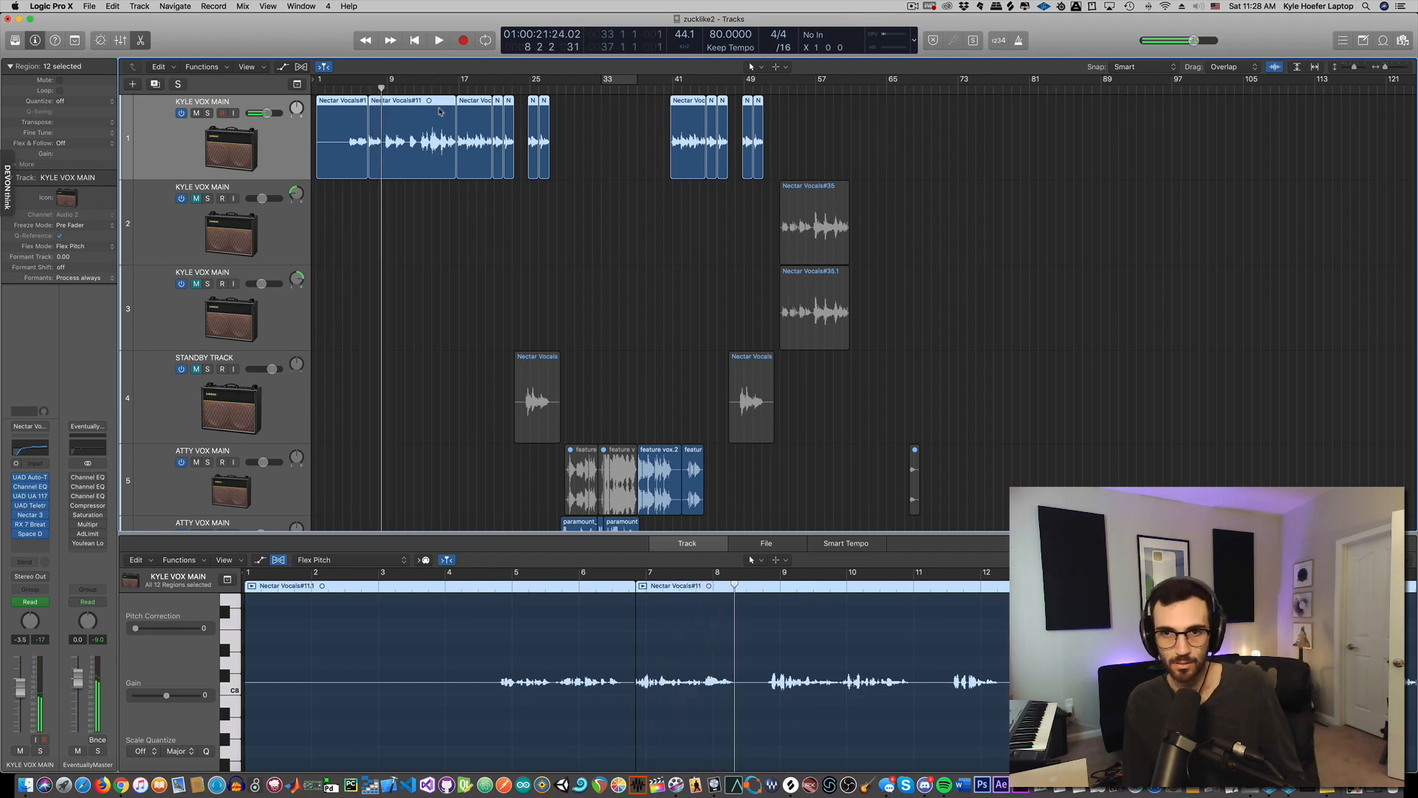
Play the mix from about bar 12 and solo the first vocal track during playback.
drag(420, 90, 419, 89)
key(space)
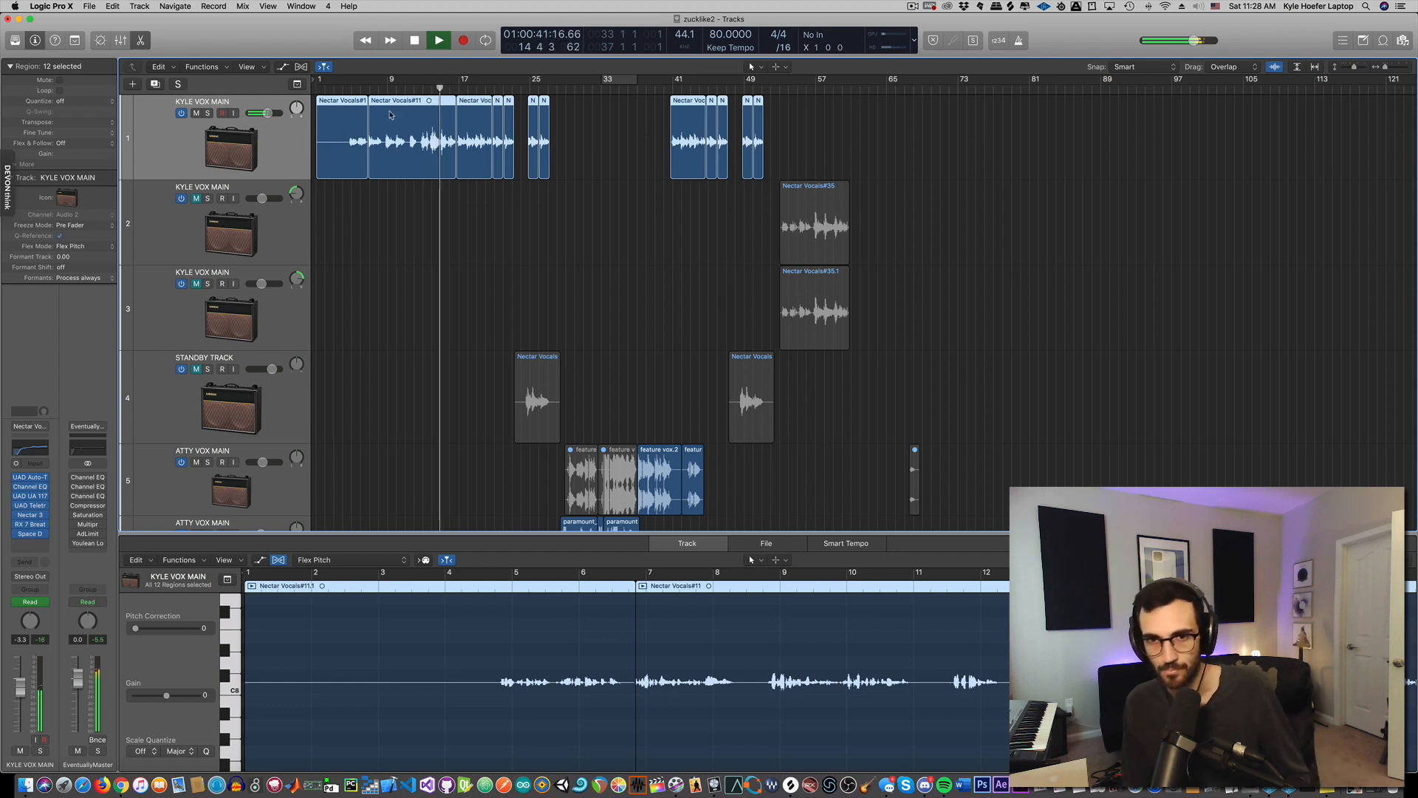
click(208, 113)
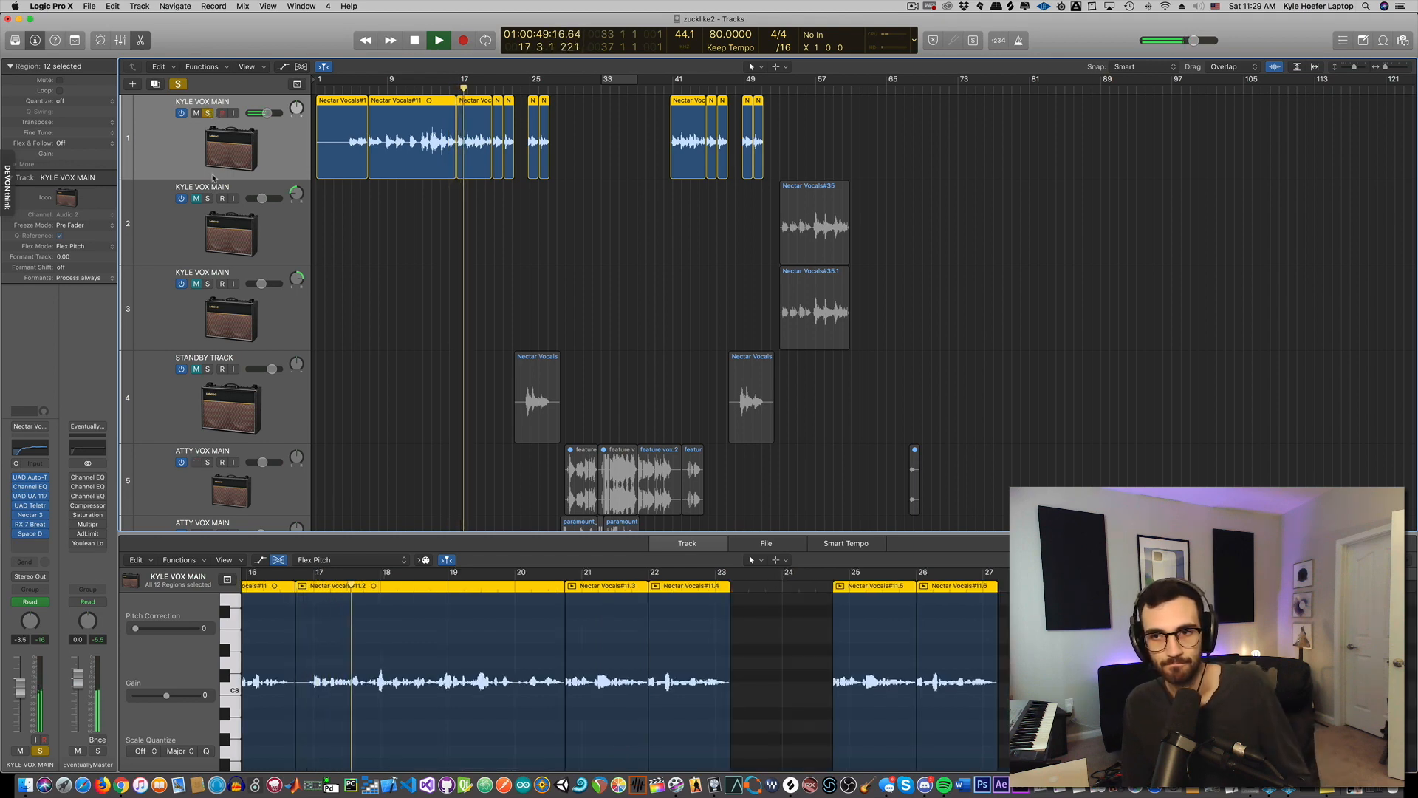
key(space)
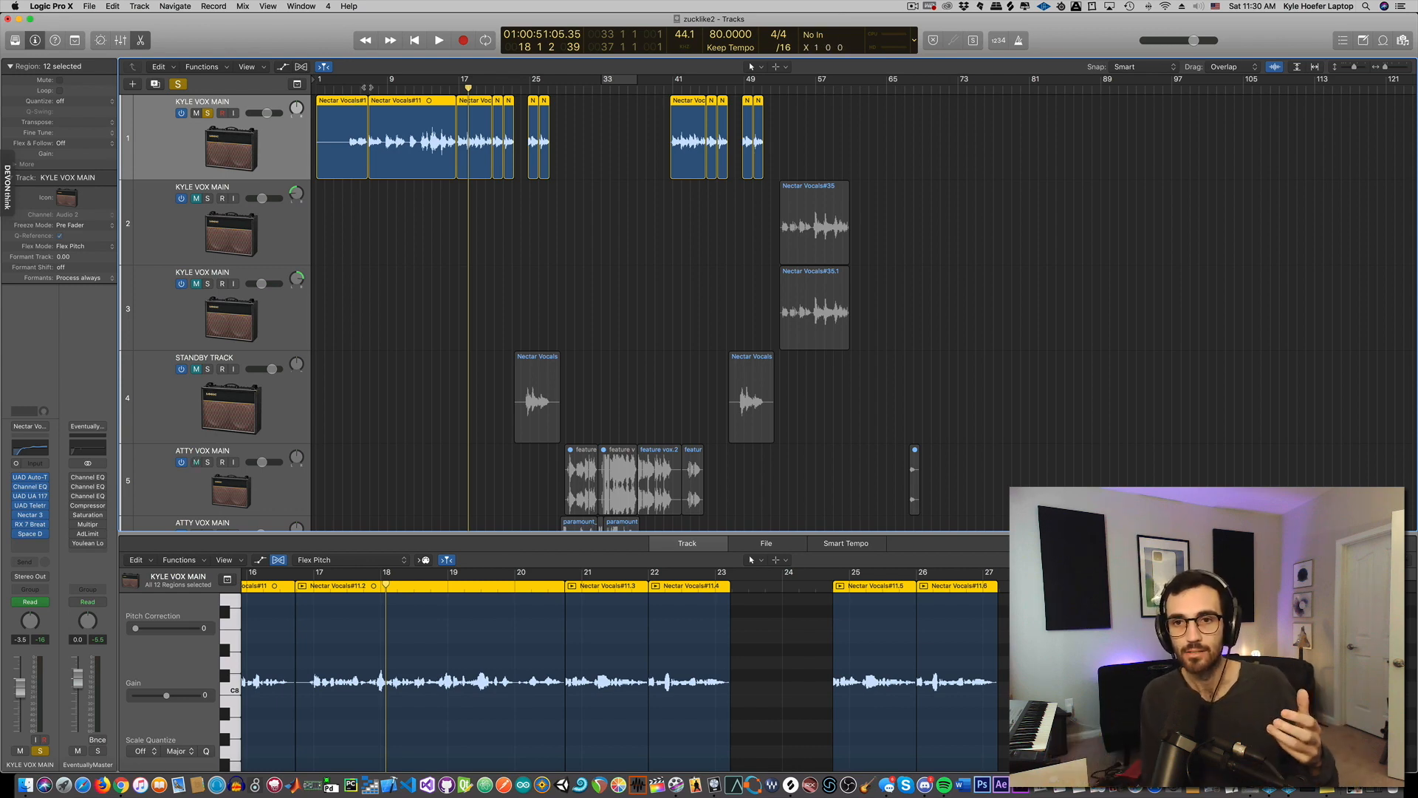
Move the playhead to bar 6, bypass all insert plug-ins on the first vocal track and switch off its volume automation.
drag(370, 89, 360, 89)
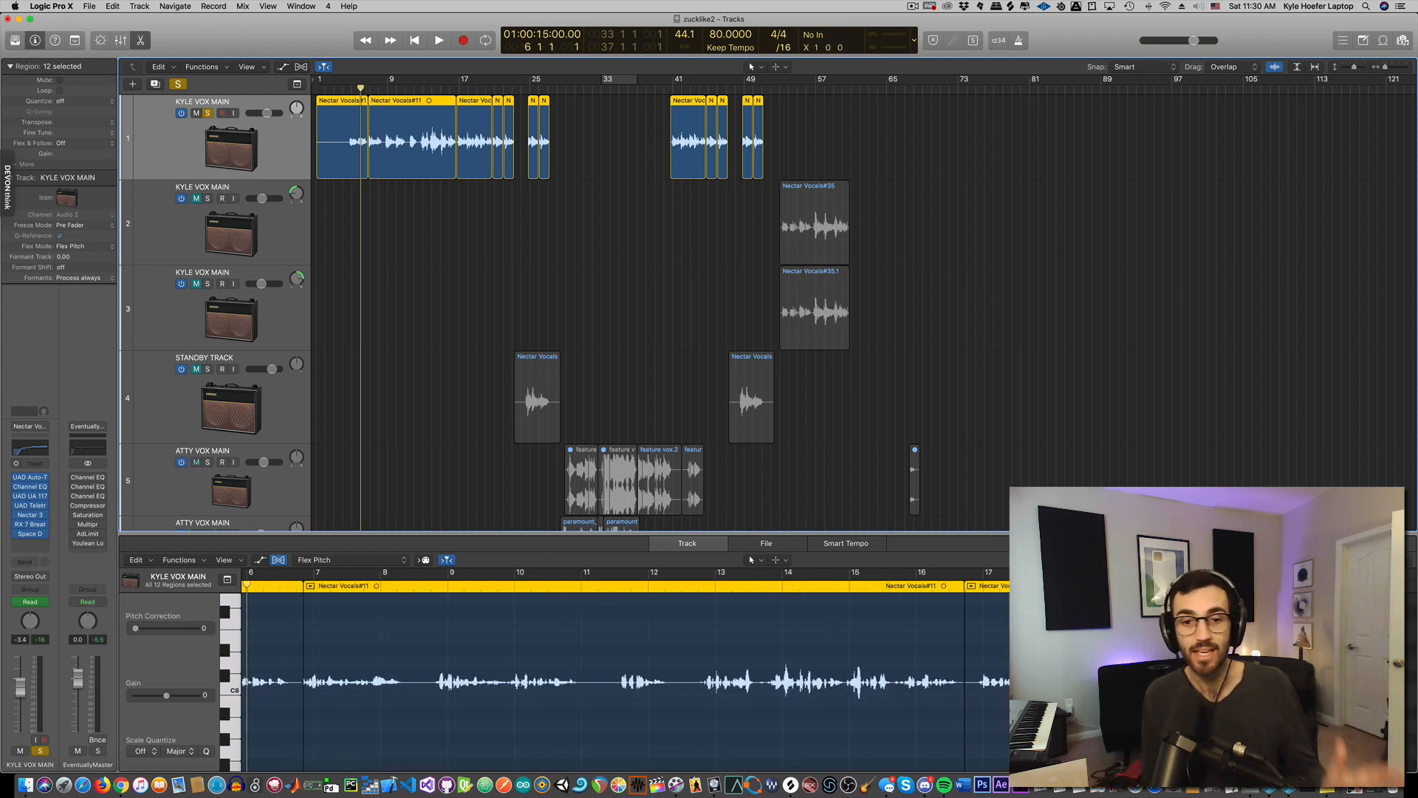
click(16, 478)
click(16, 488)
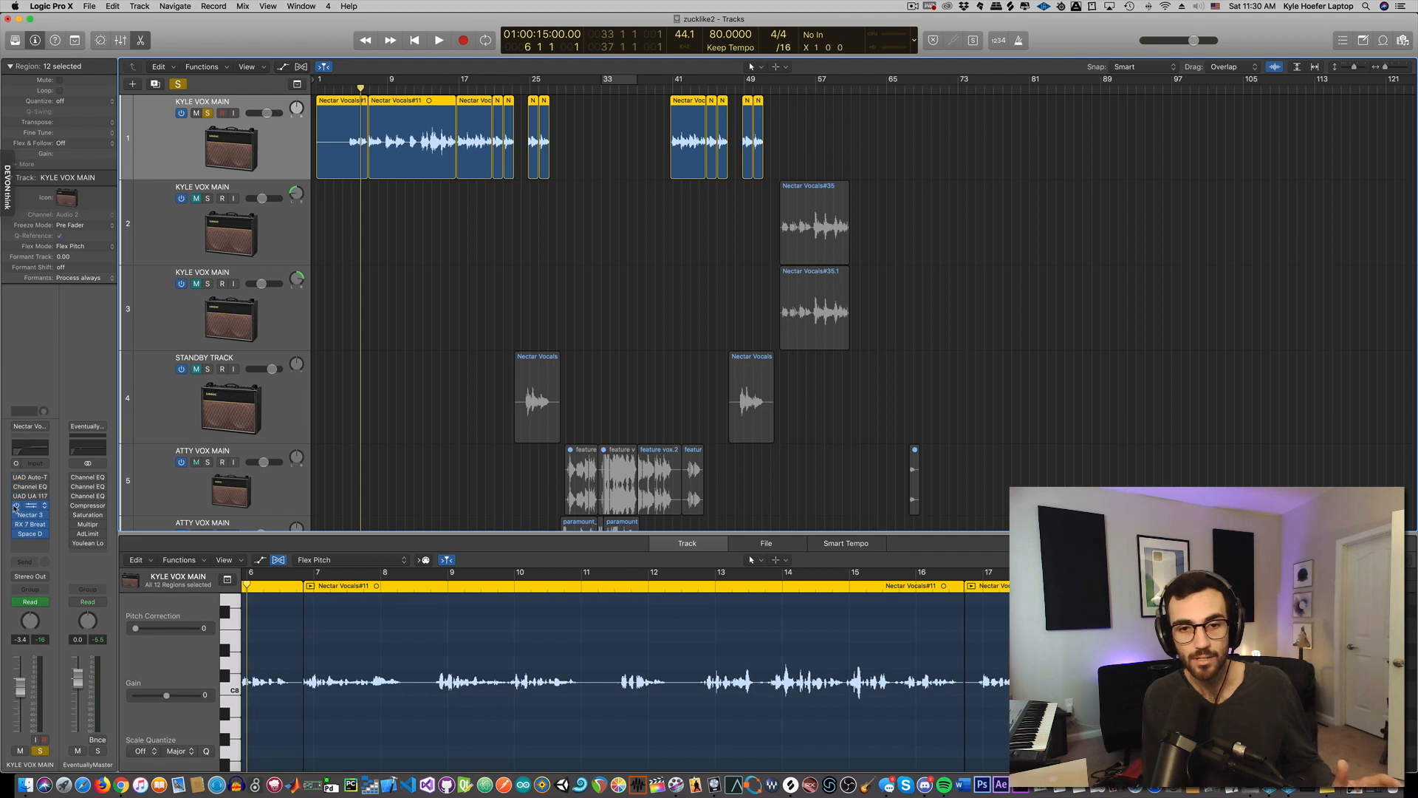
click(283, 67)
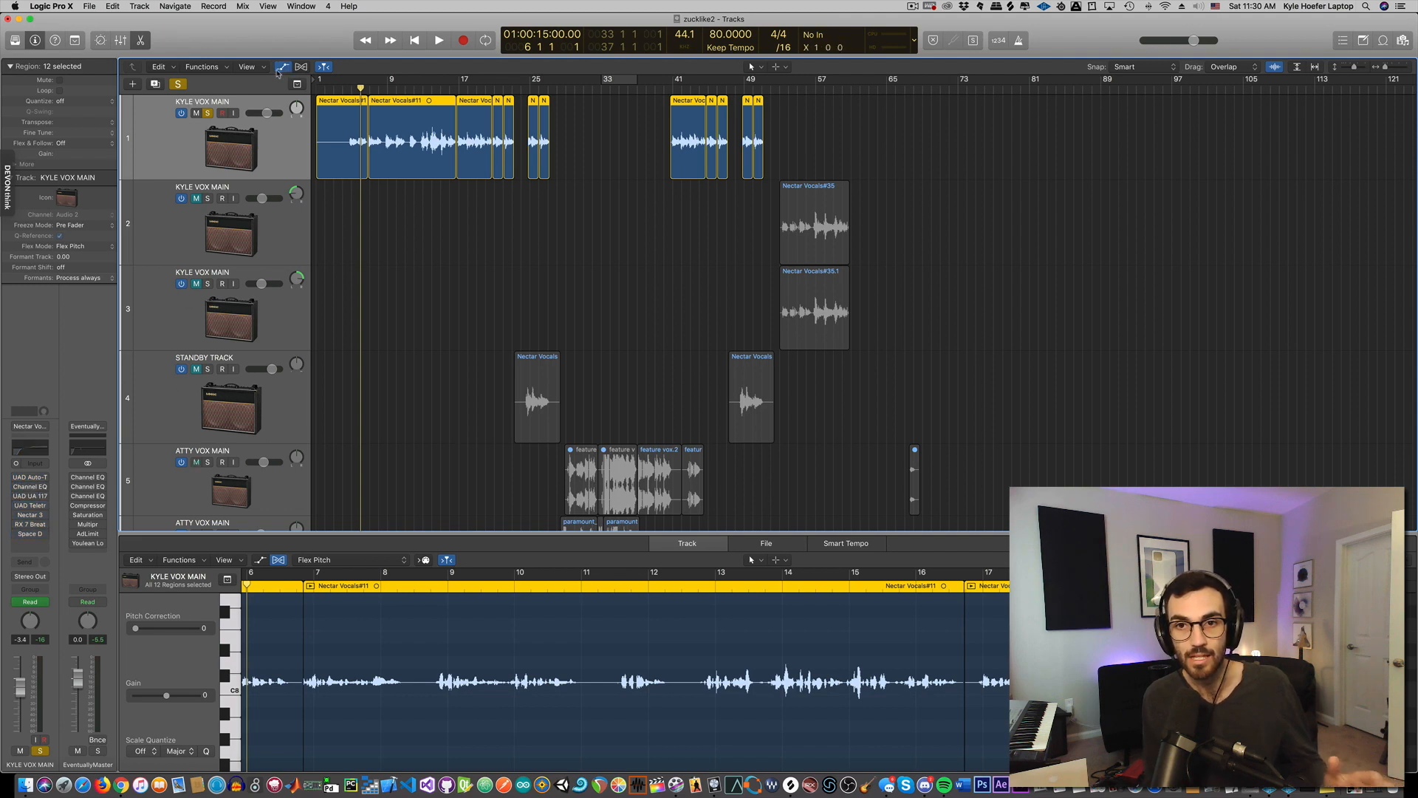
click(226, 128)
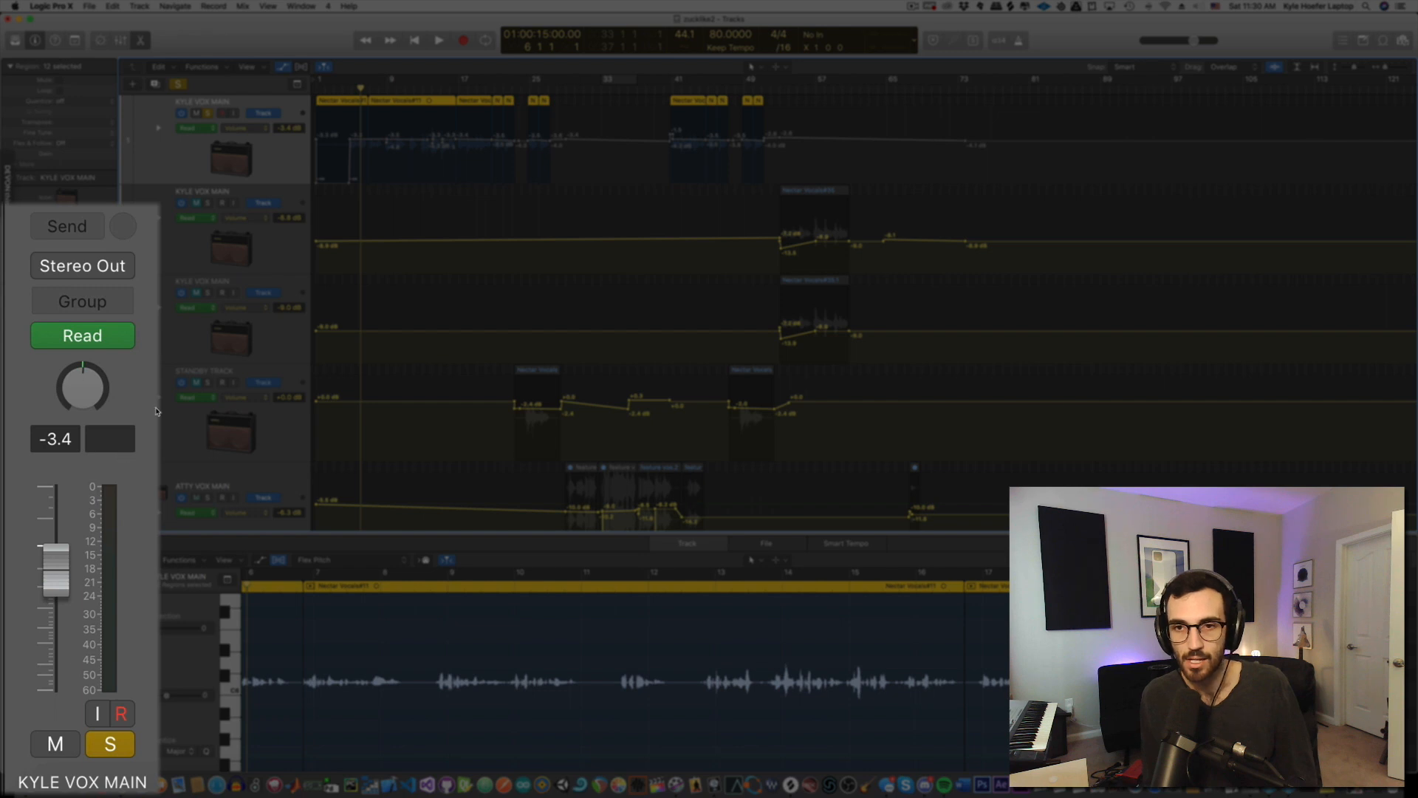
Listen to the unprocessed, unautomated vocal from bar 6 and again from about bar 13.
key(space)
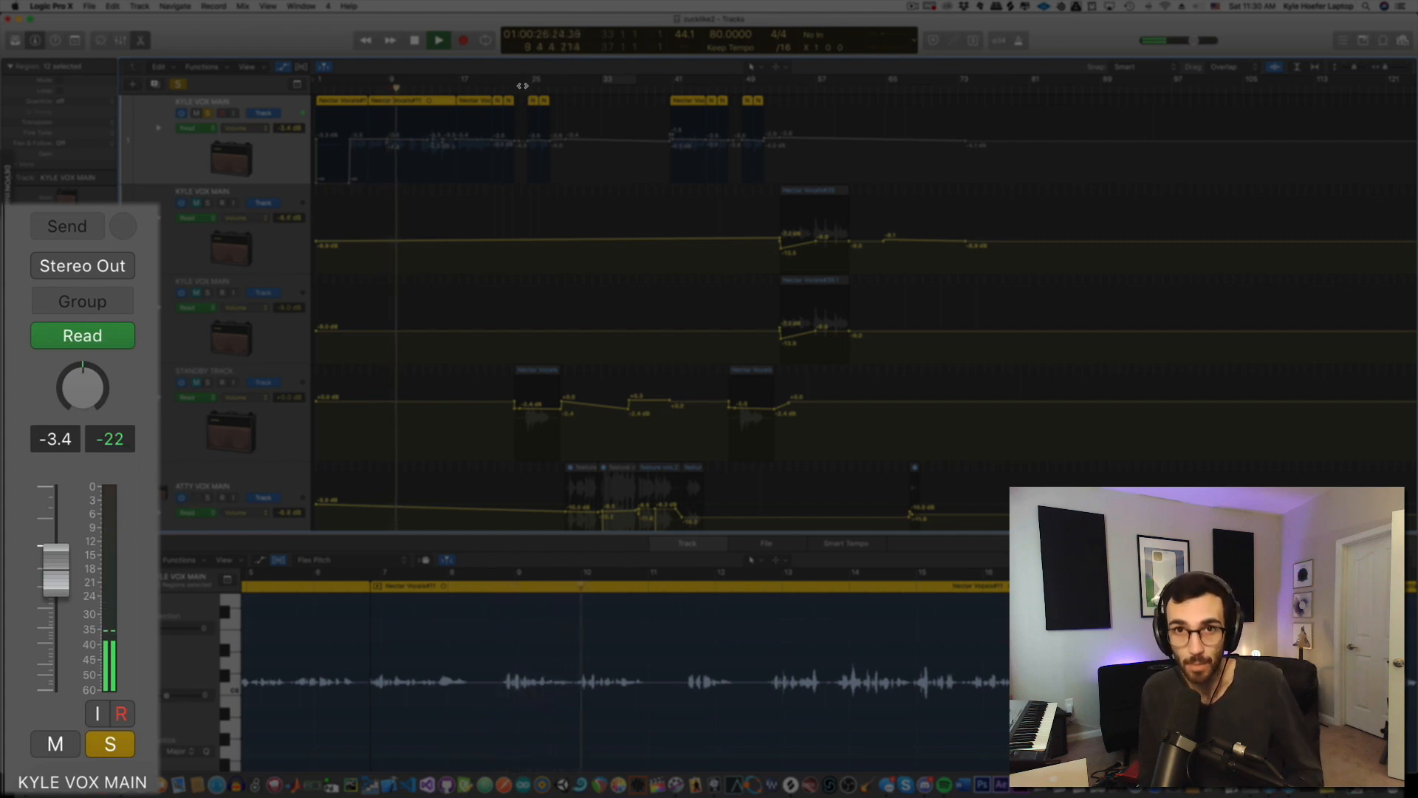
click(424, 90)
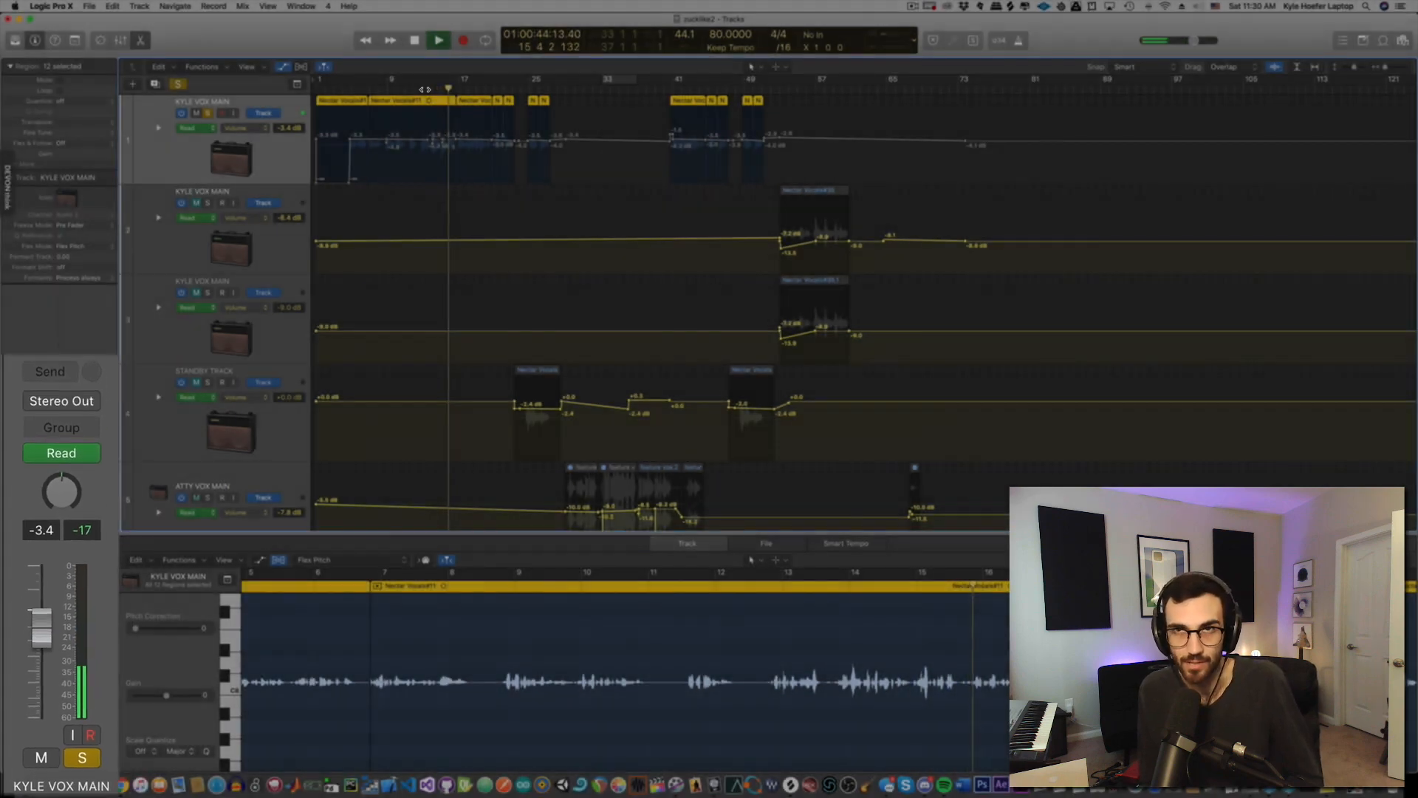
key(space)
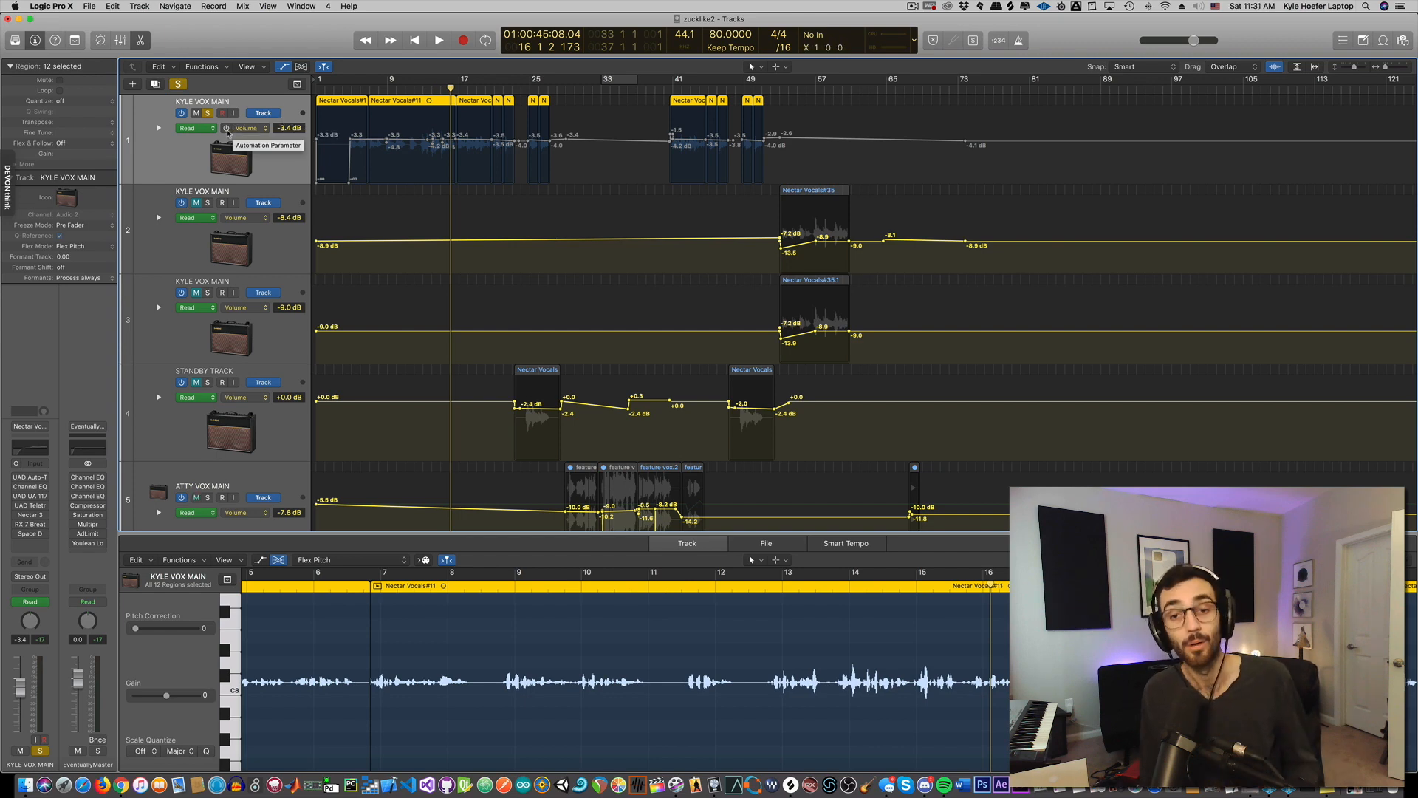
Turn the first vocal track's volume automation back on and enlarge its lane around bar 14.
click(227, 129)
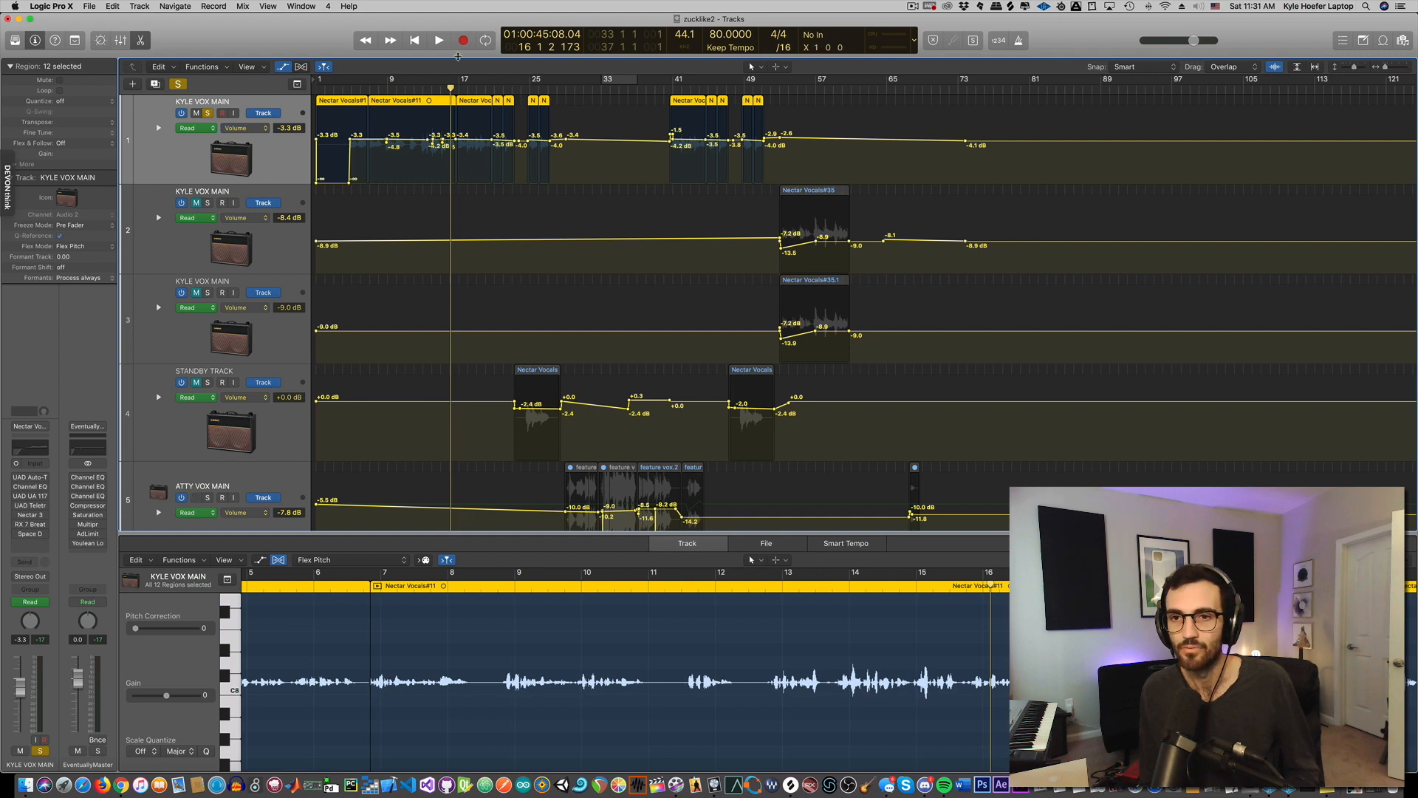
click(432, 90)
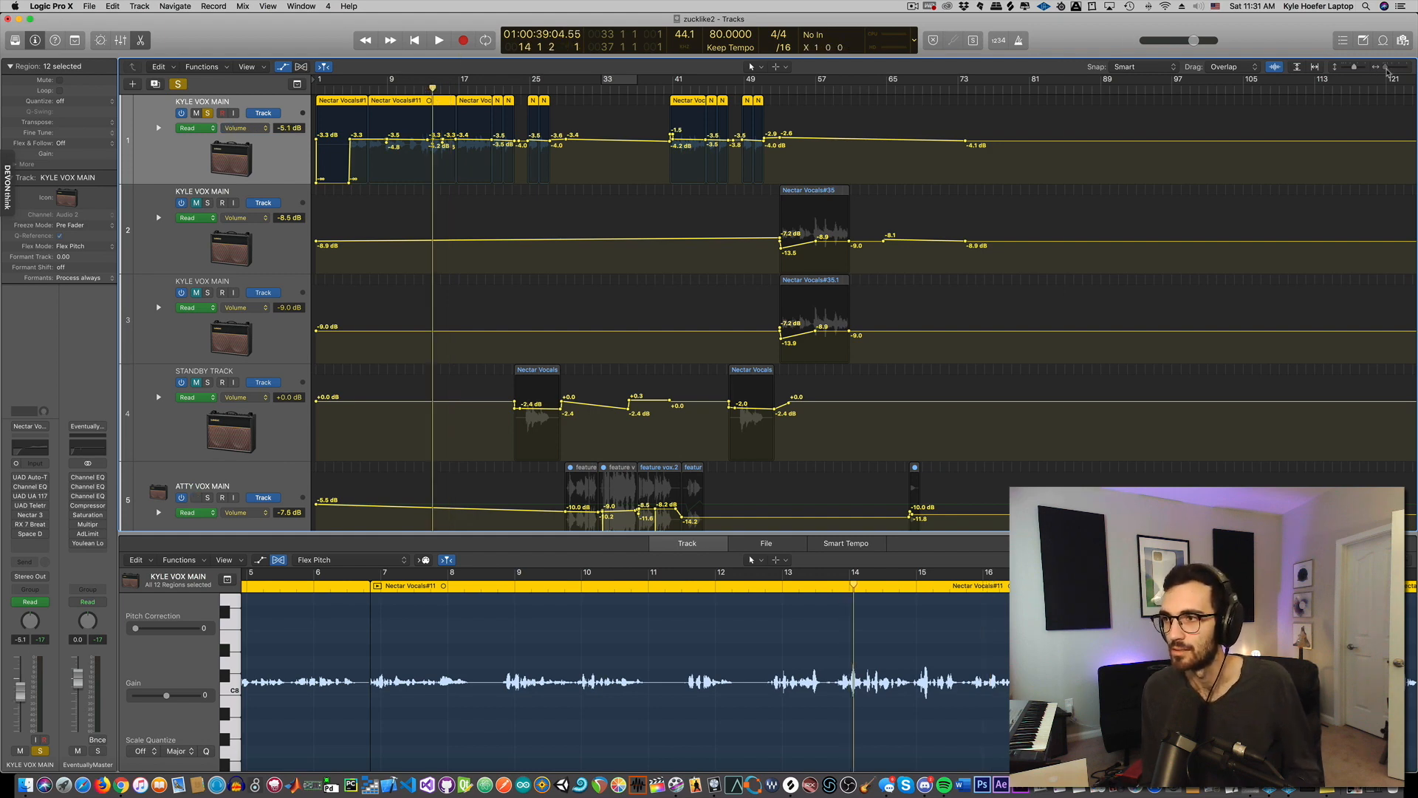
drag(1386, 68, 1393, 68)
scroll(1201, 123, right, 4)
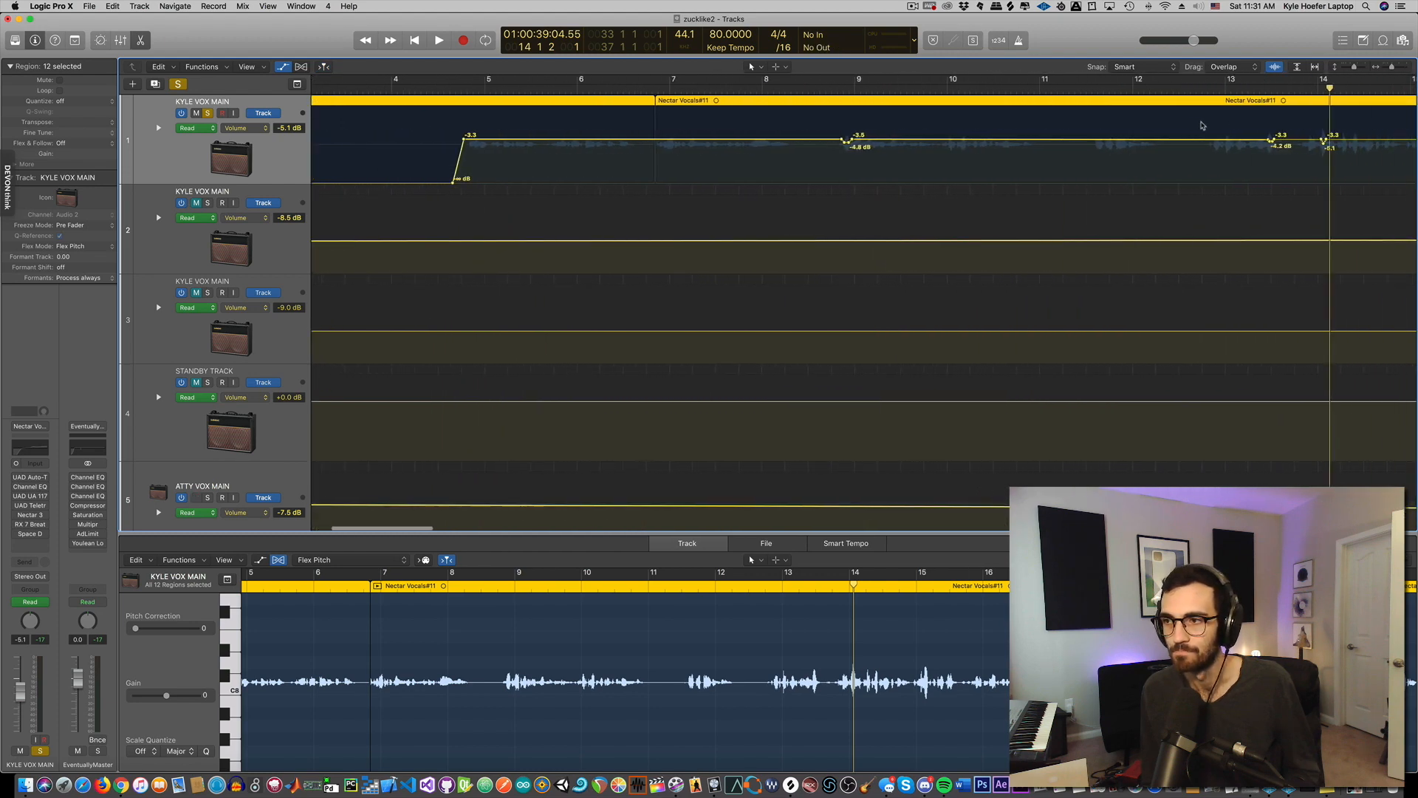
scroll(1202, 125, right, 5)
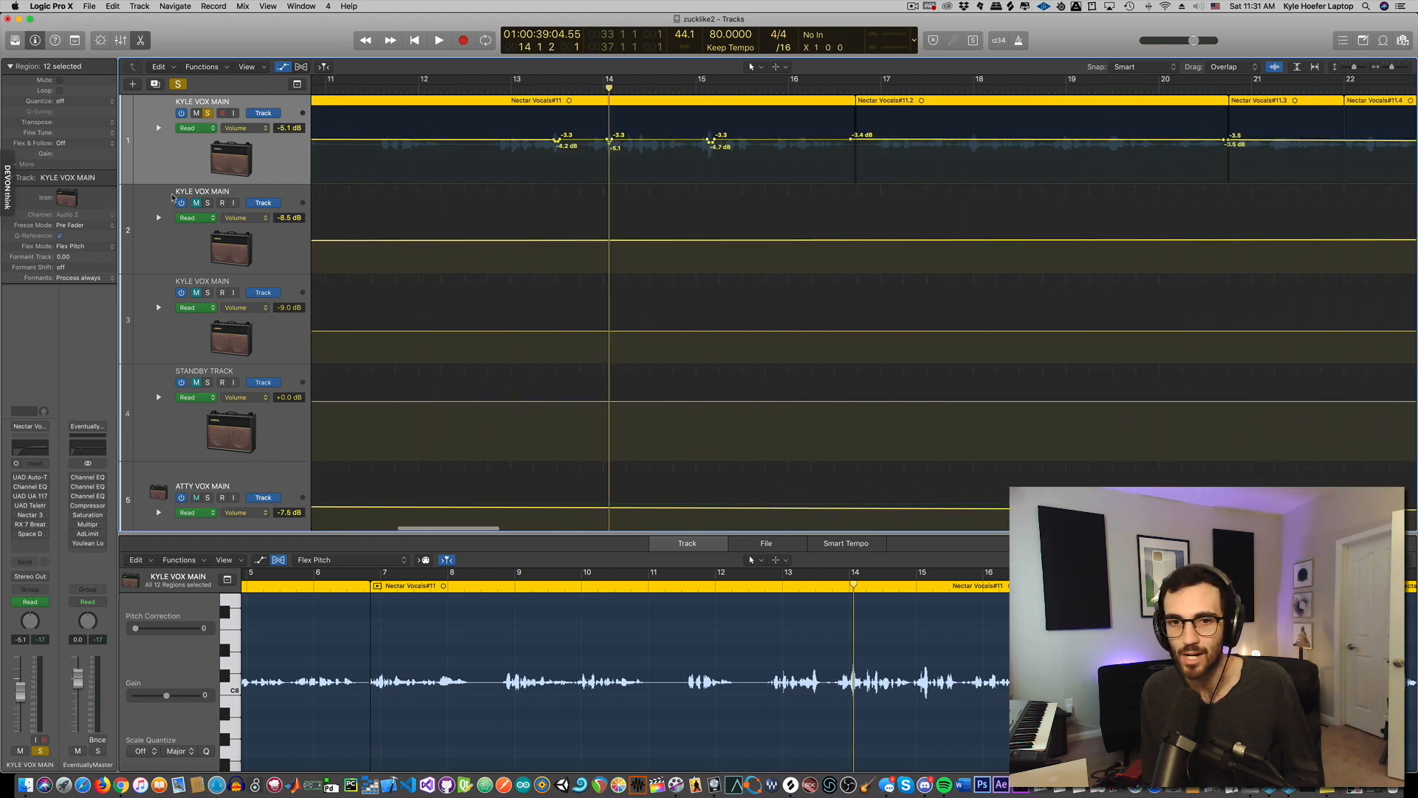
drag(174, 184, 174, 250)
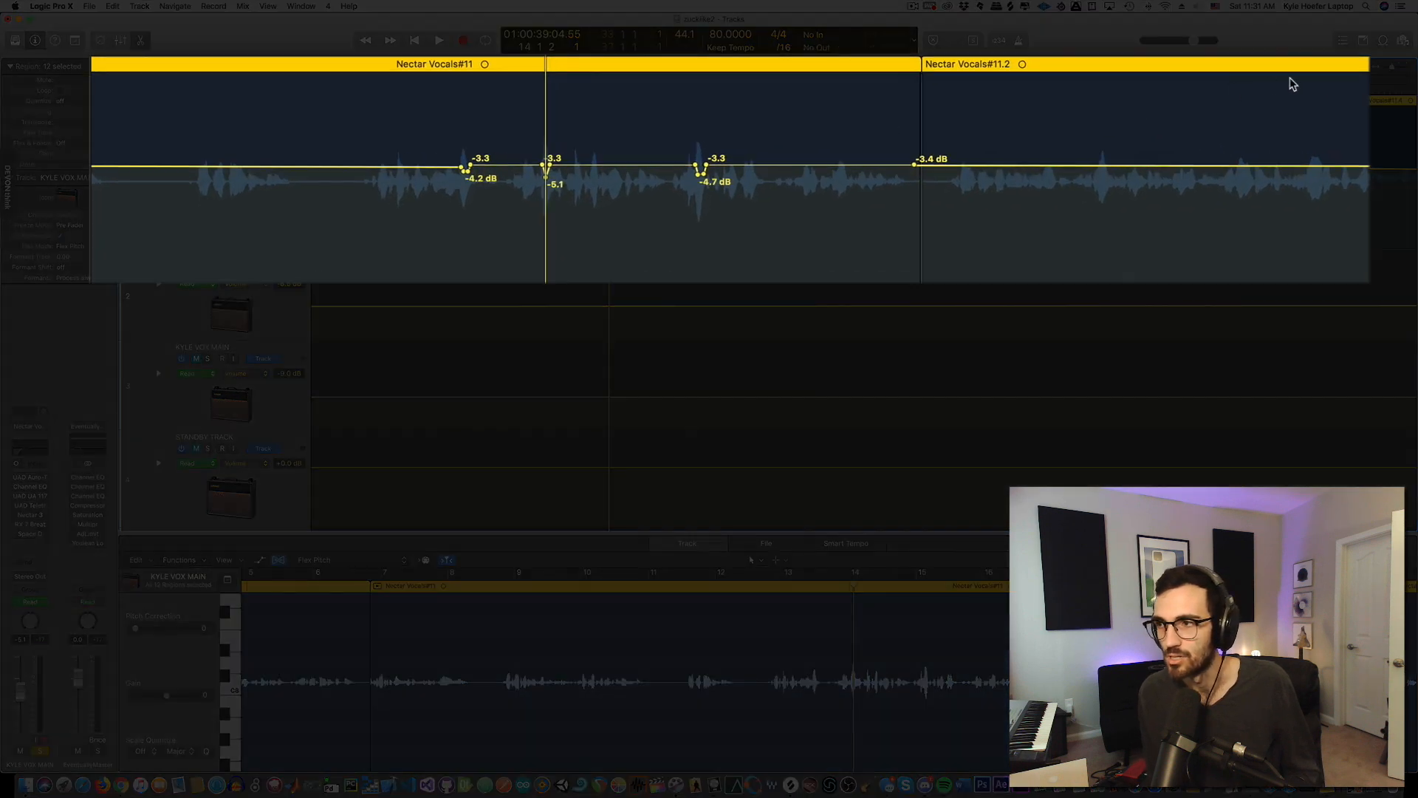
Examine the volume automation dips on the vocal peaks between bars 13 and 16 up close.
drag(1393, 68, 1397, 68)
scroll(1245, 94, left, 2)
scroll(1246, 94, left, 2)
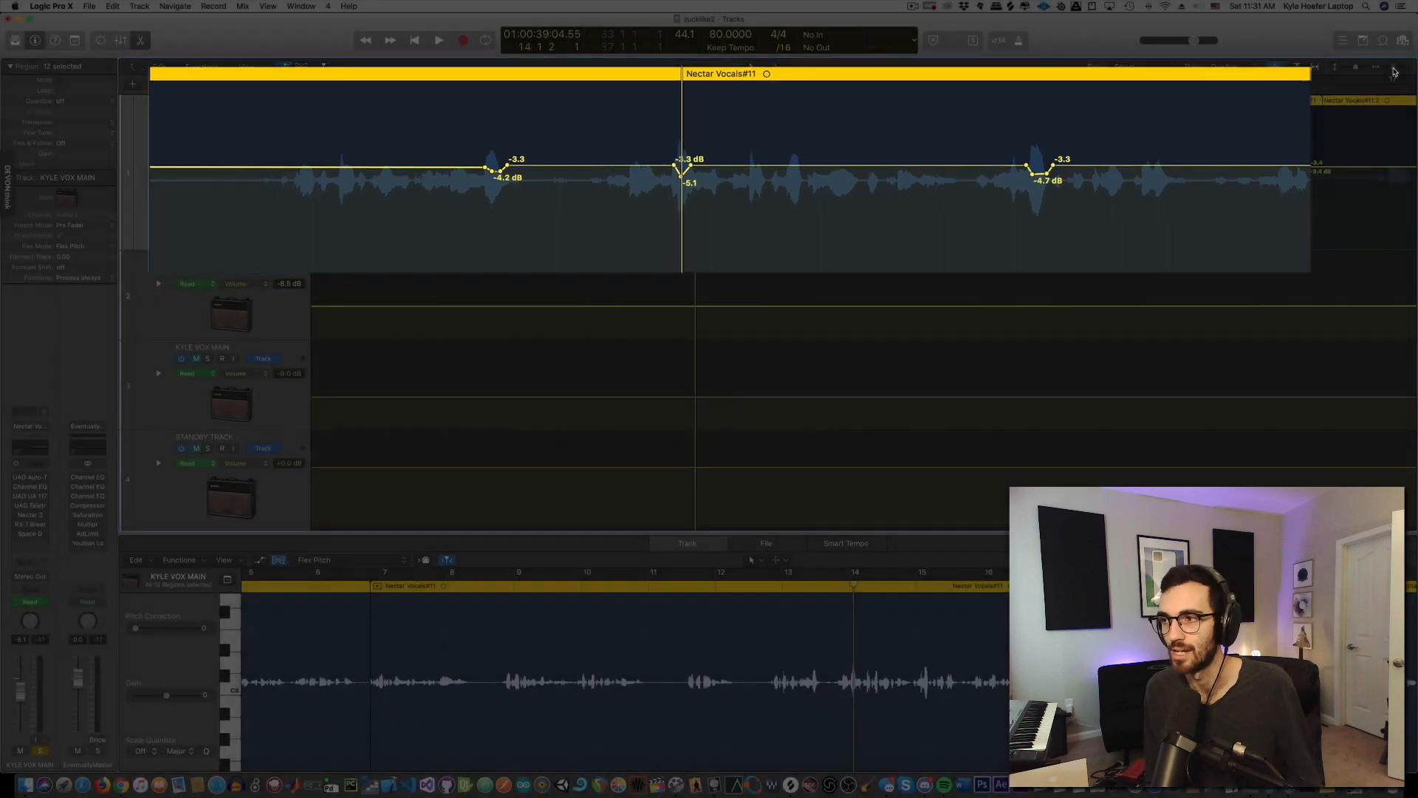
drag(1396, 70, 1387, 73)
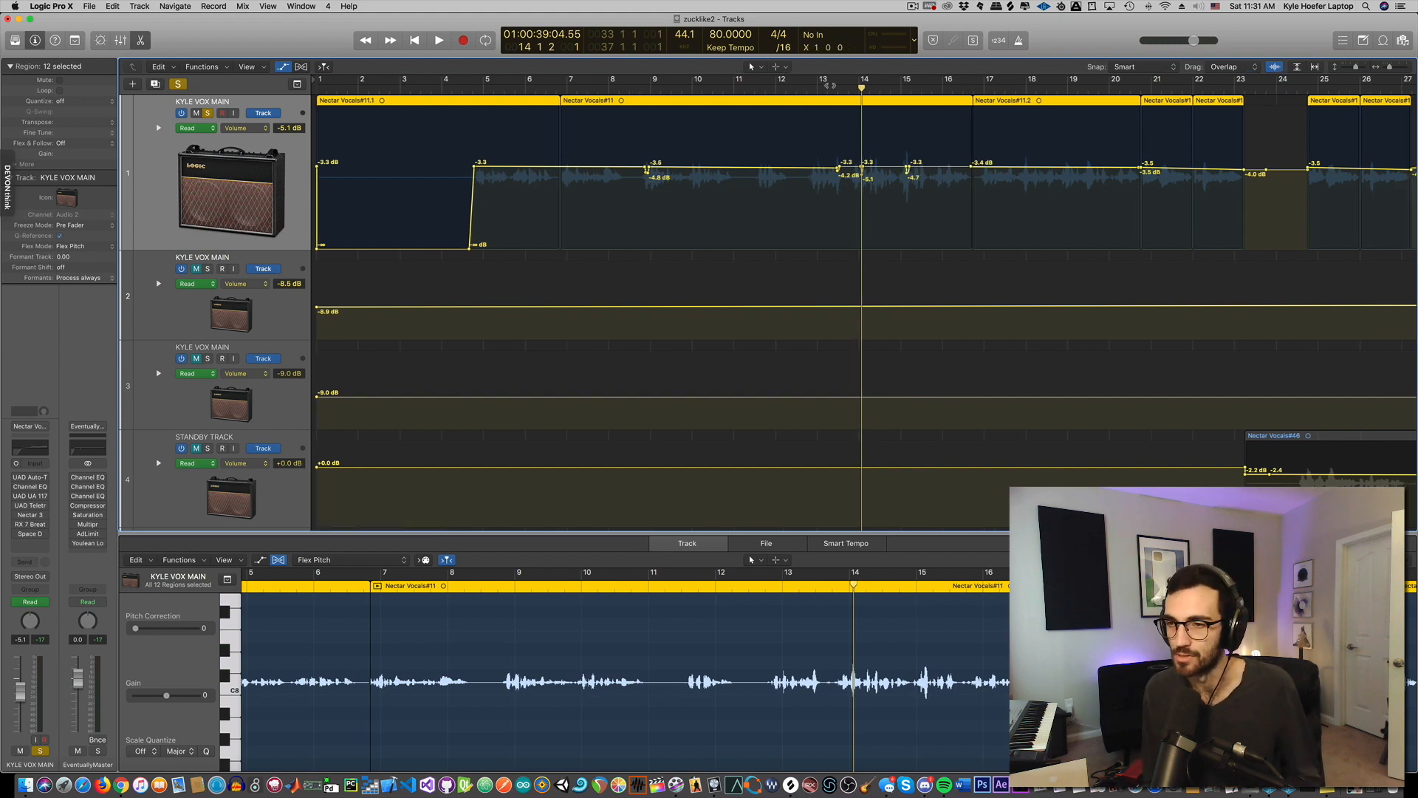
Move the playhead to bar 5, re-enable the UAD Auto-Tune insert on the first vocal track and open its settings window.
click(826, 92)
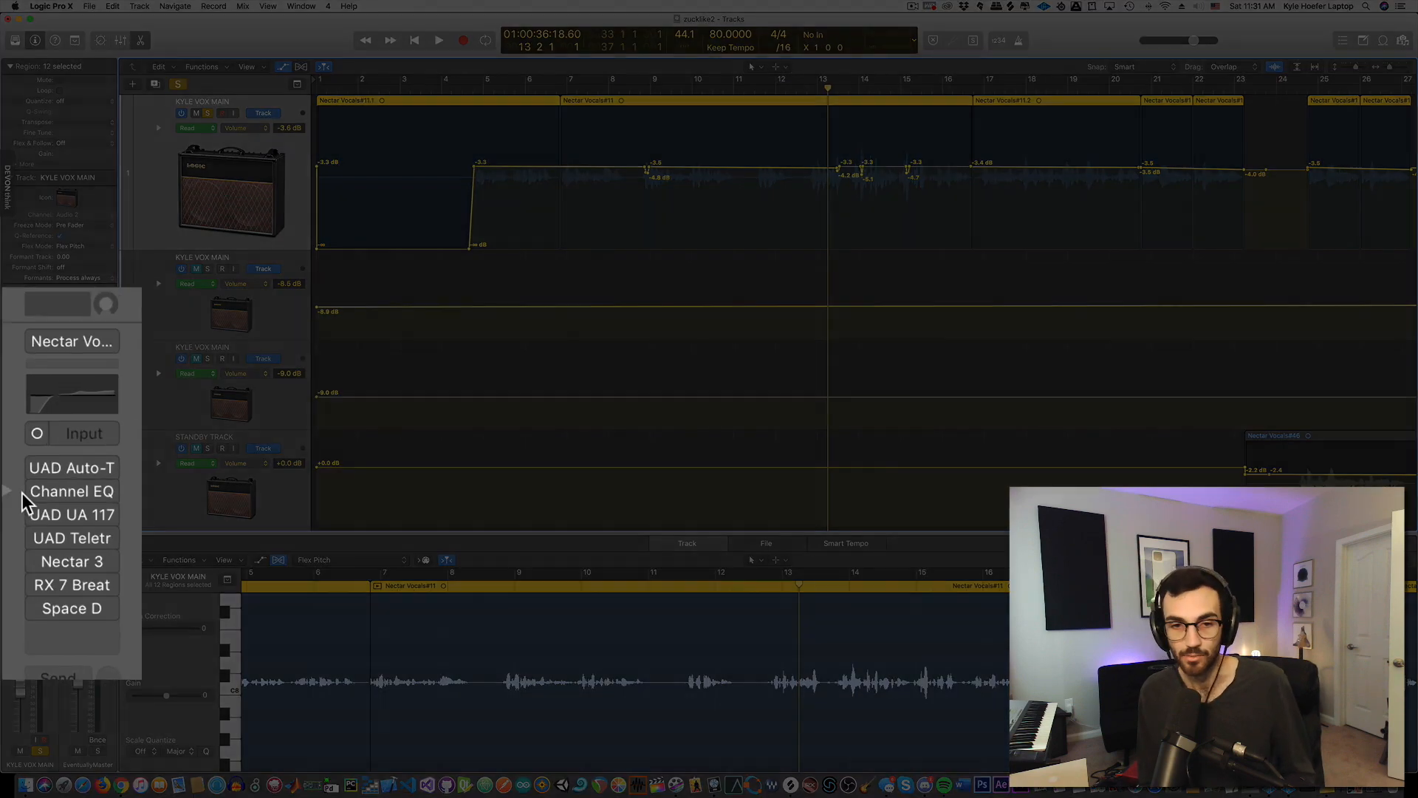
click(478, 91)
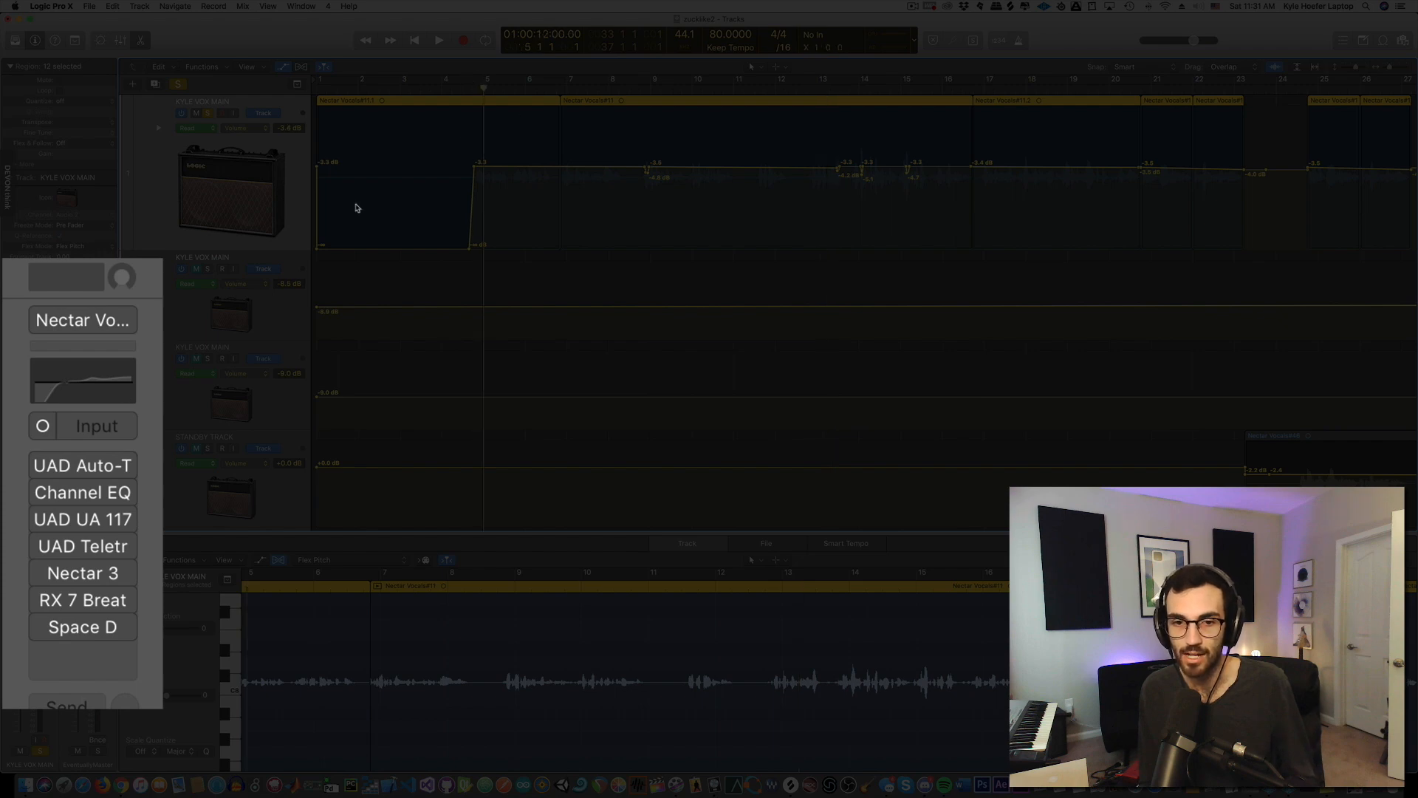
click(41, 468)
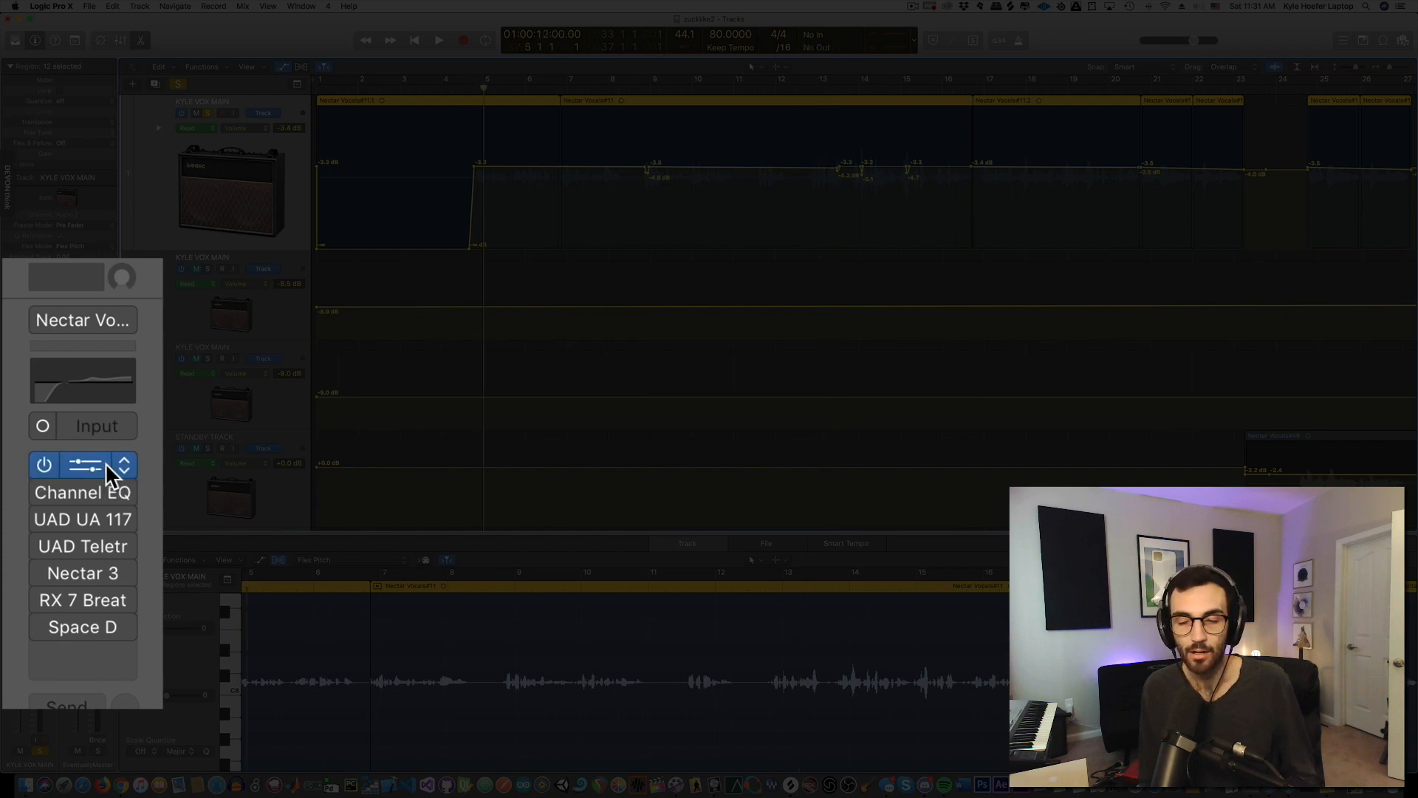
click(105, 463)
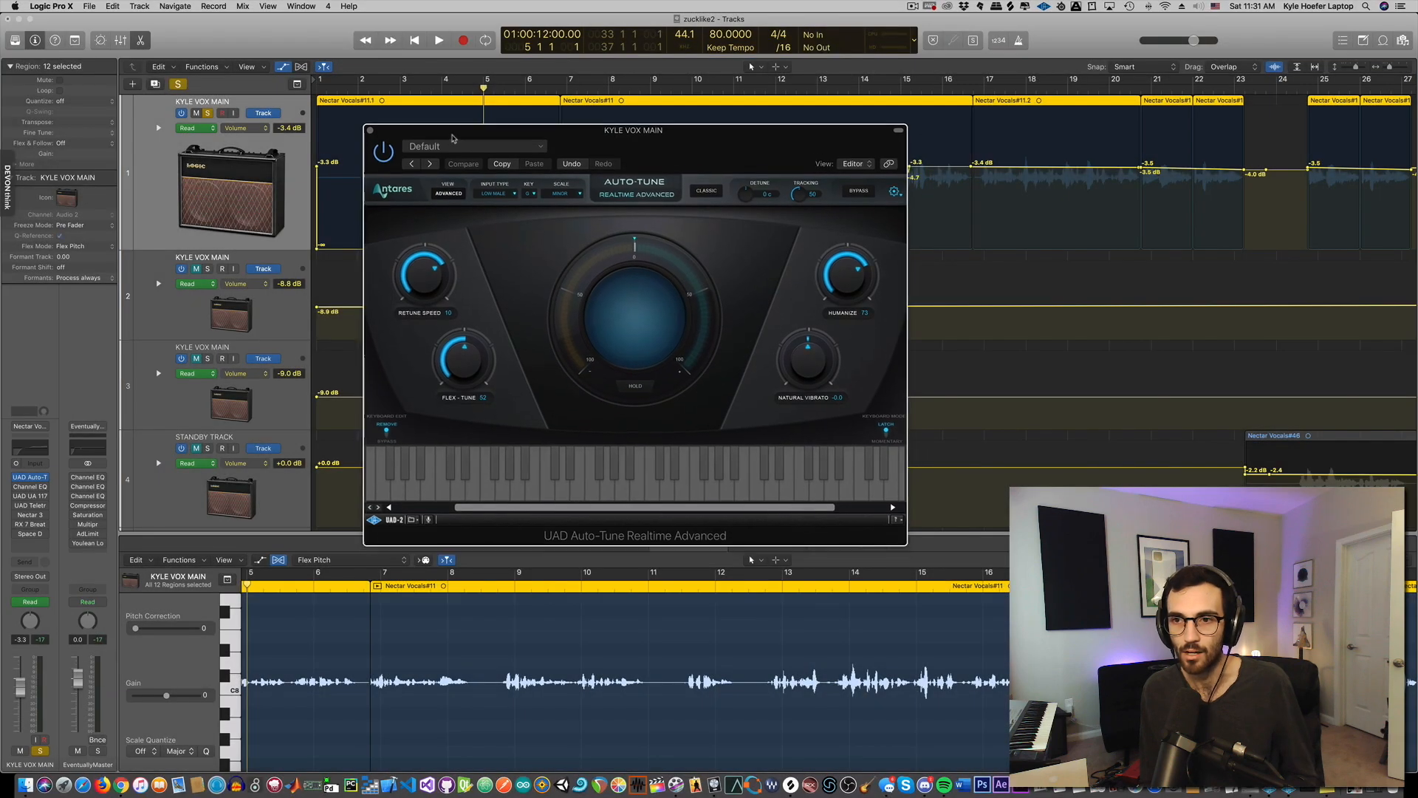
drag(452, 138, 436, 226)
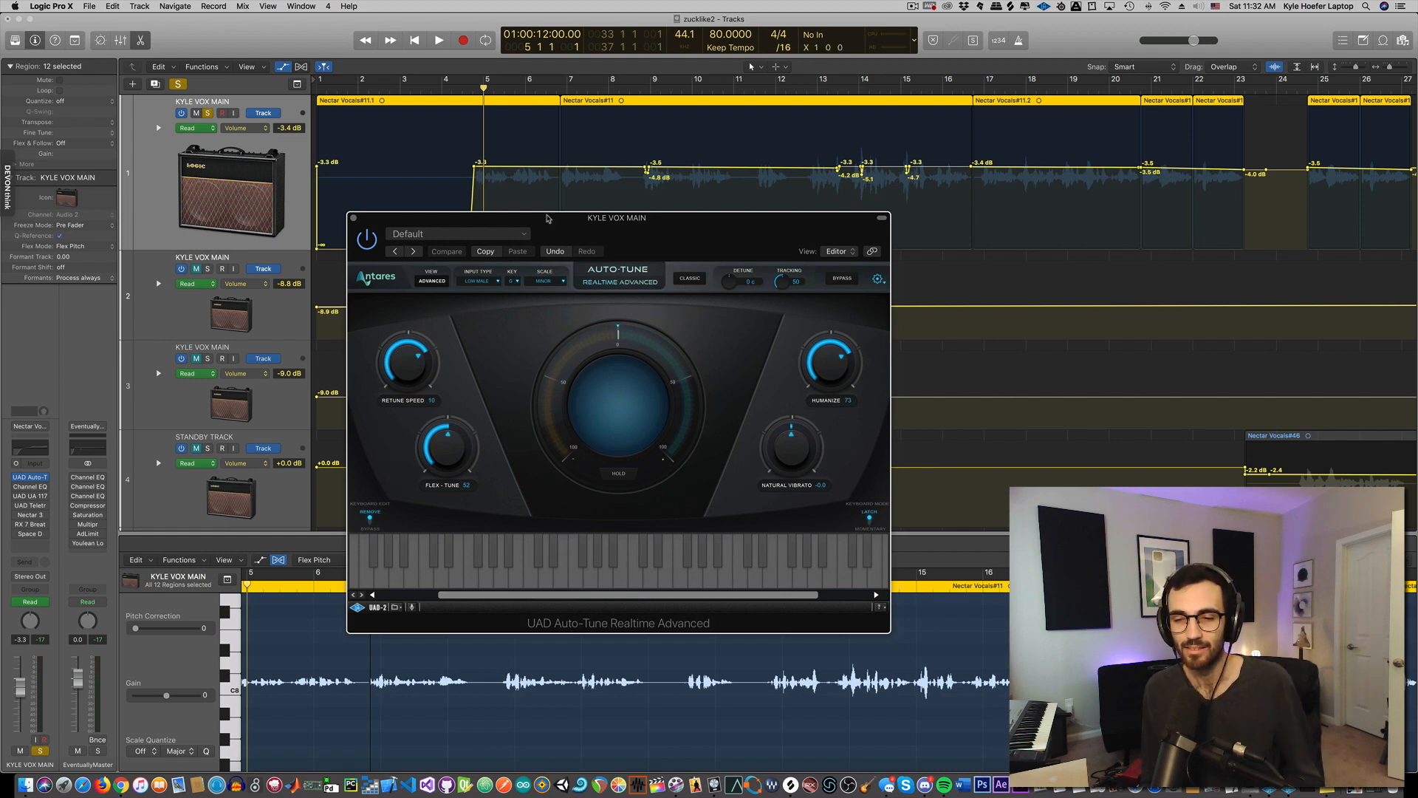
drag(590, 227, 590, 228)
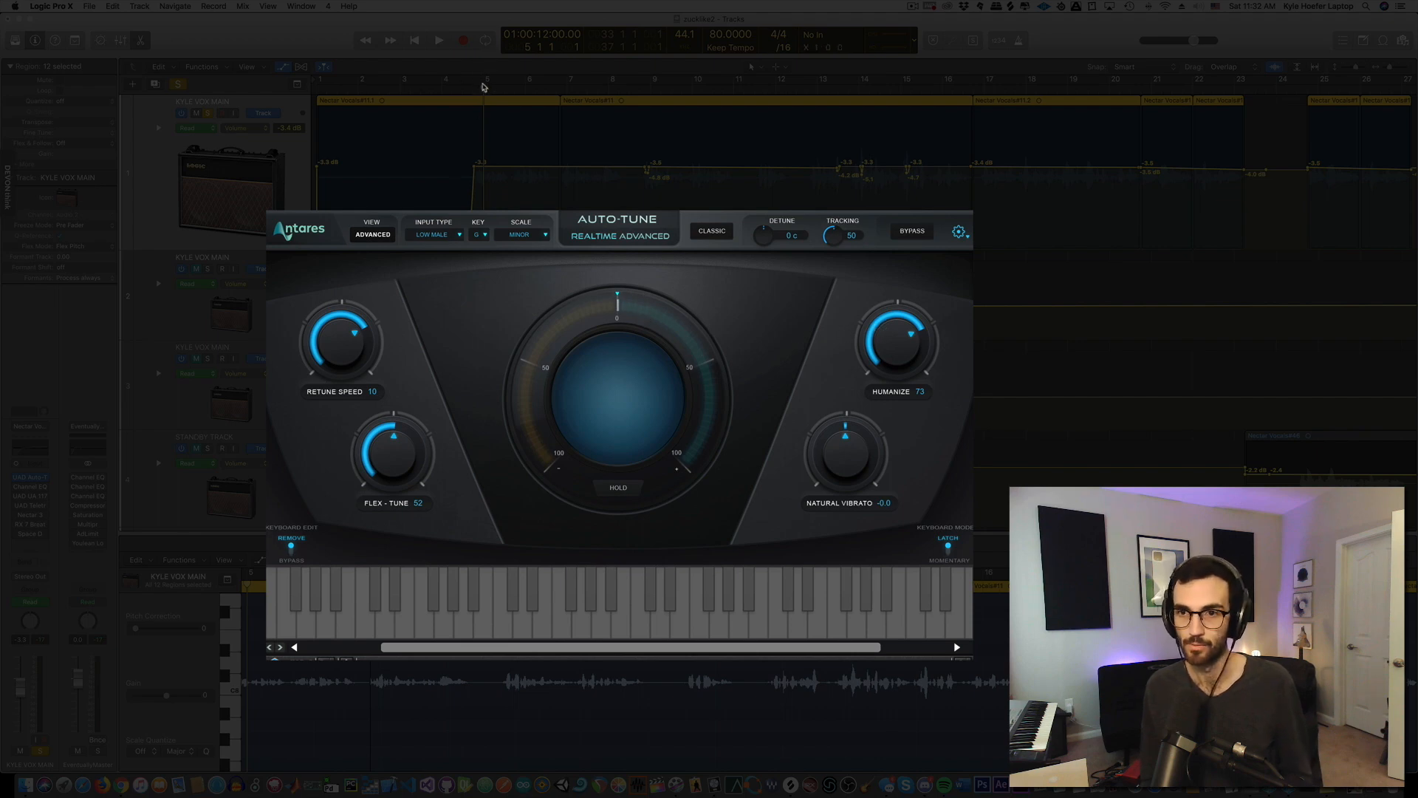
Listen to the soloed vocal through Auto-Tune from about bar 4 and close the plug-in window.
drag(483, 87, 477, 89)
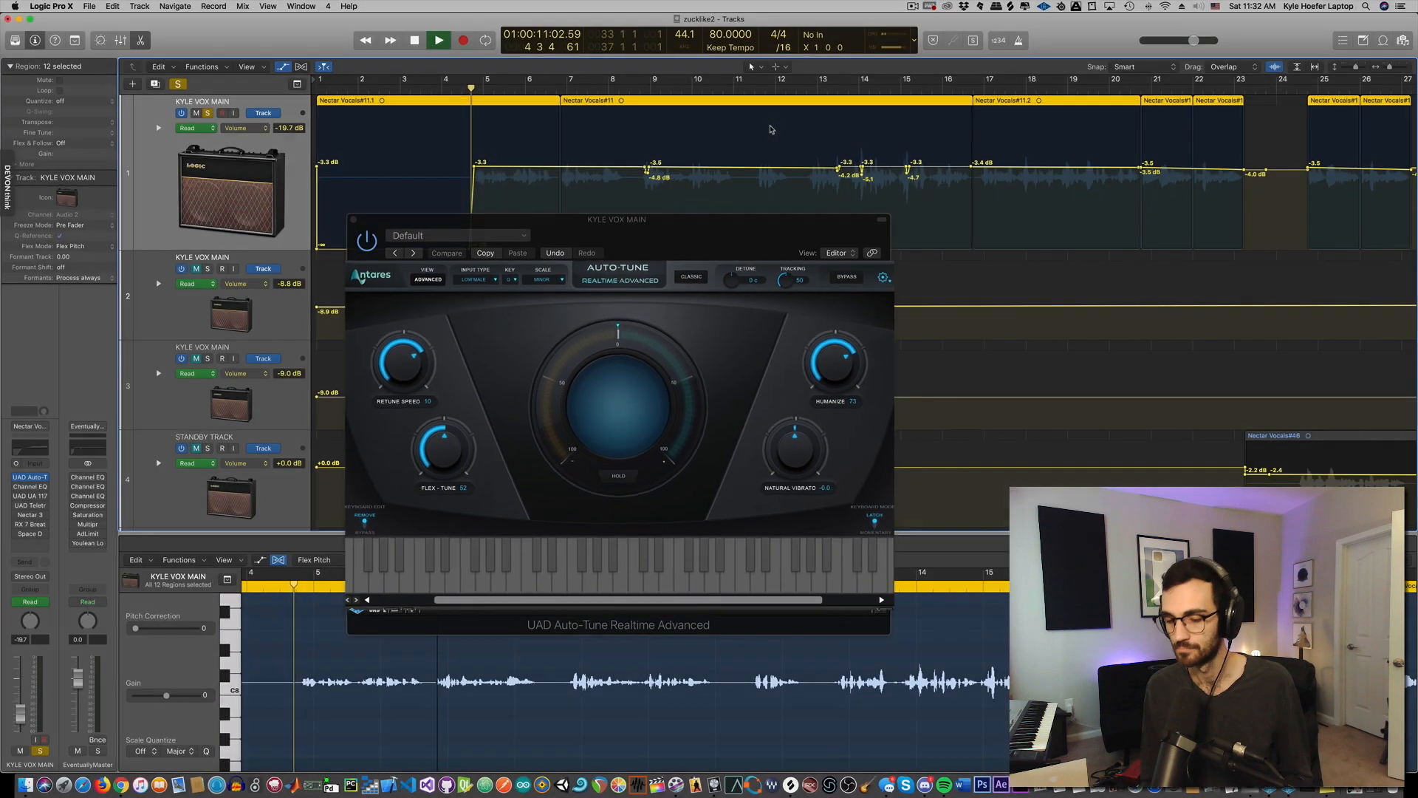
key(space)
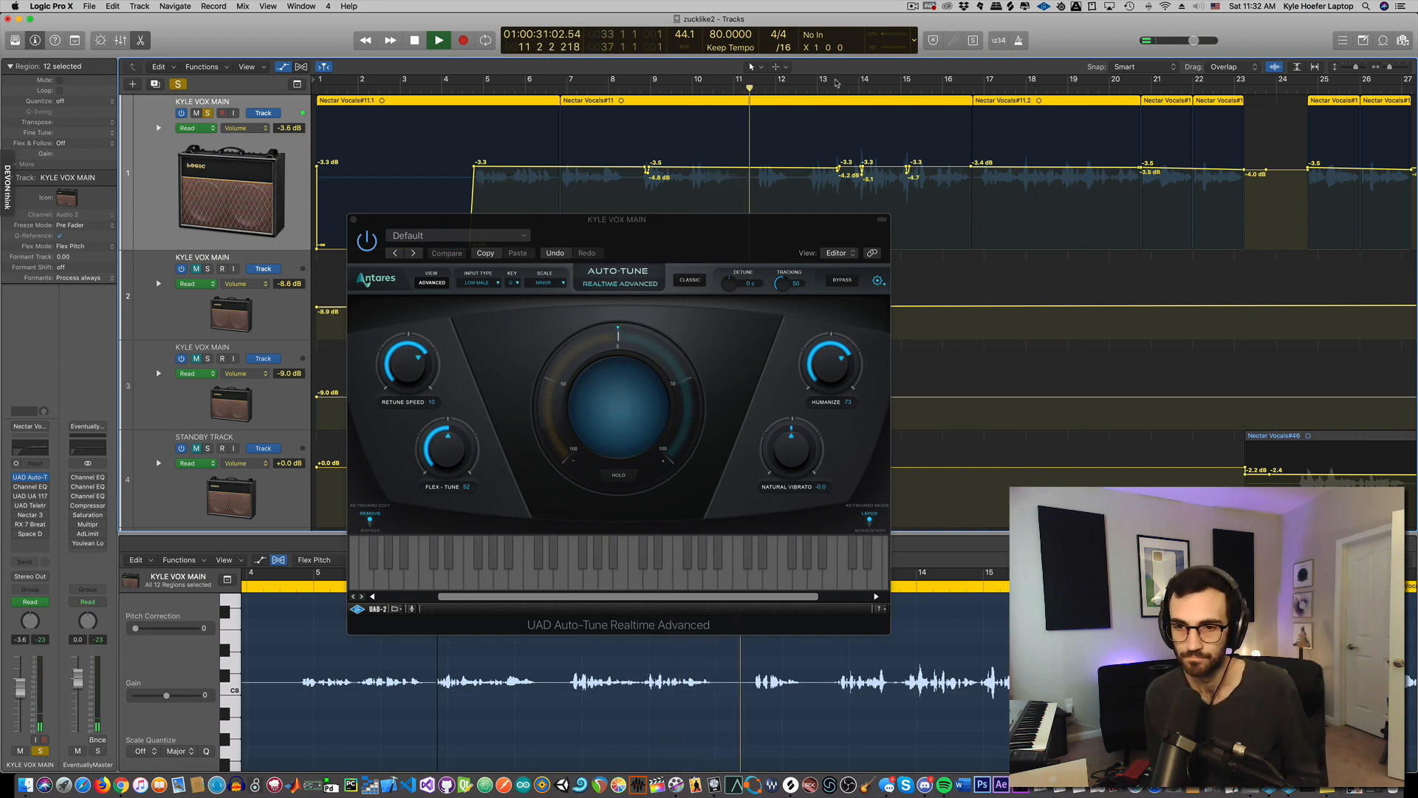
key(space)
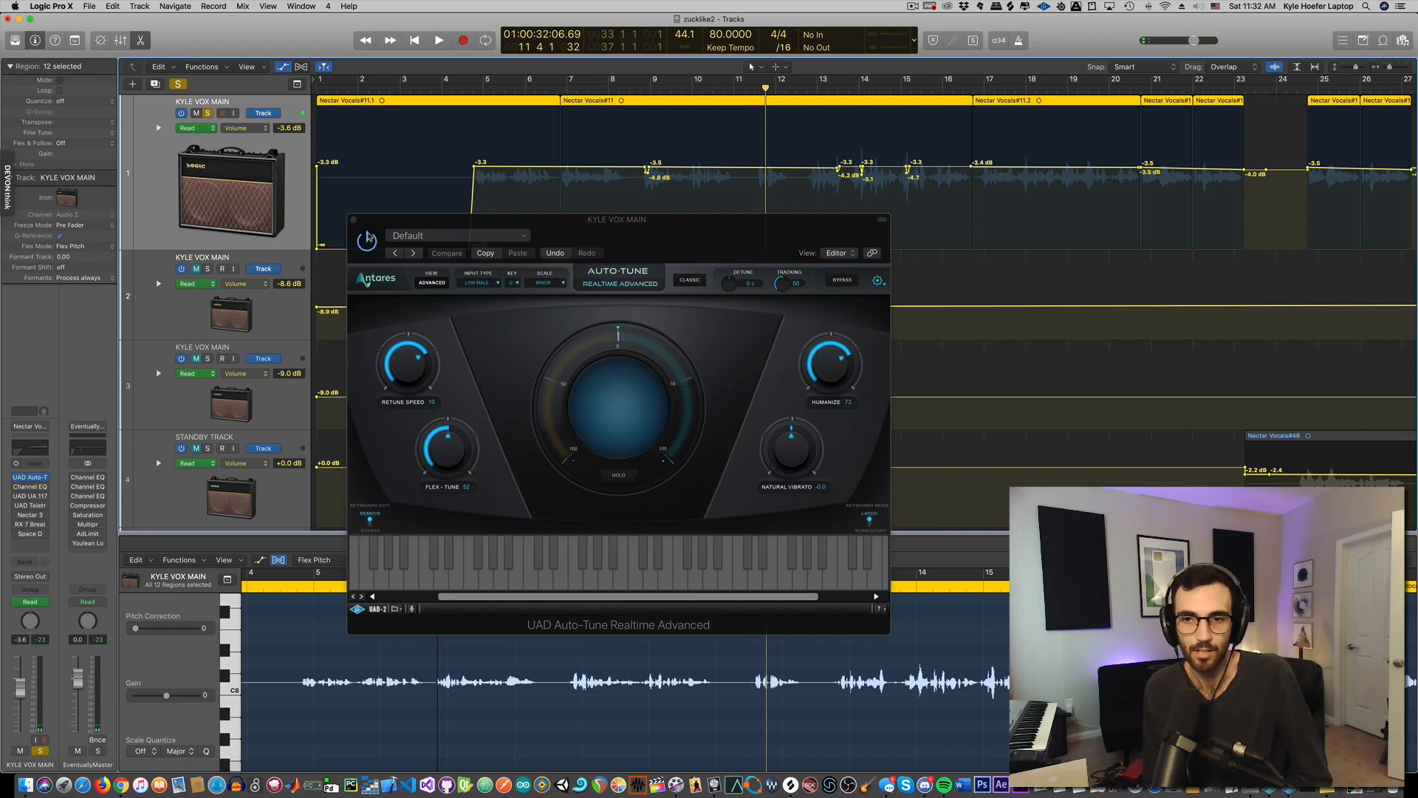
drag(373, 229, 378, 228)
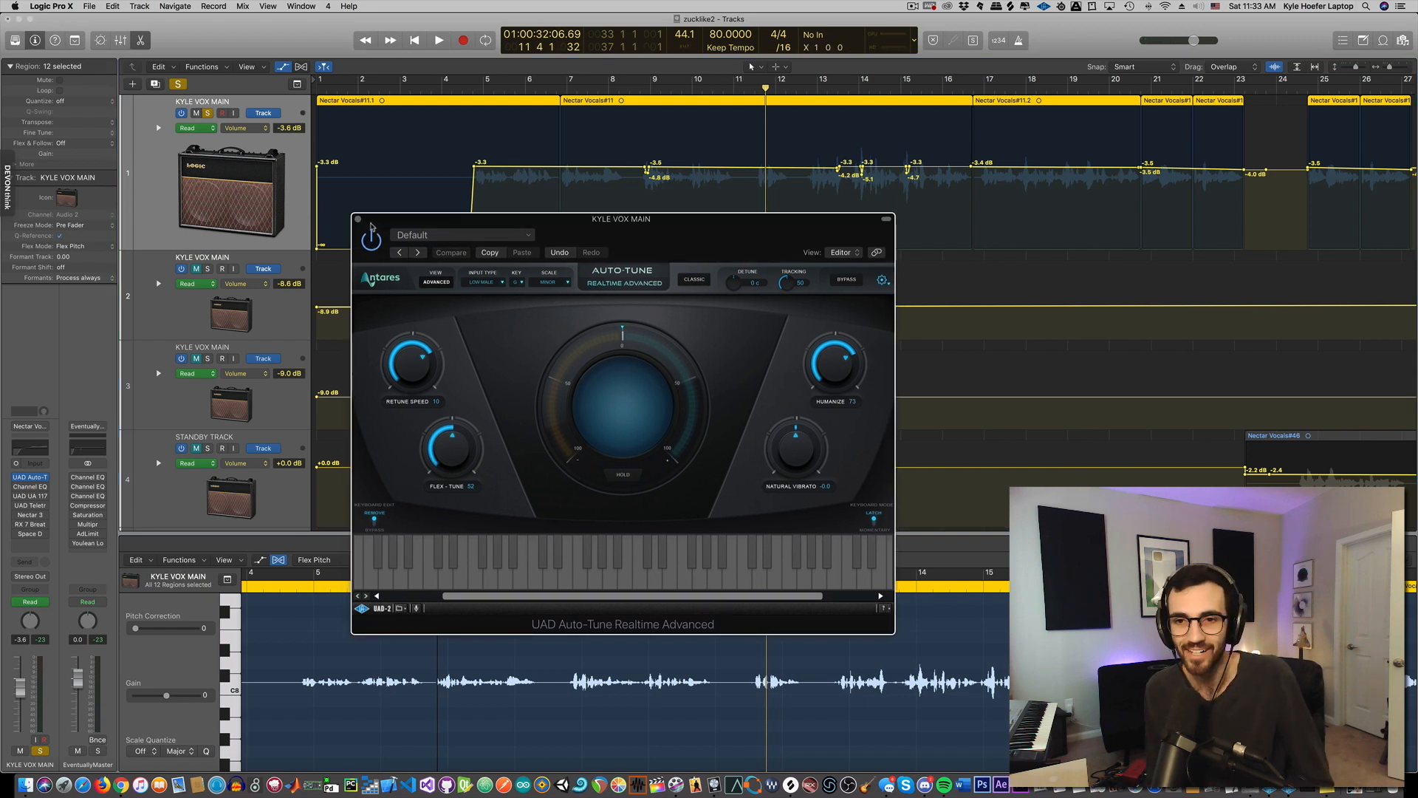
click(358, 220)
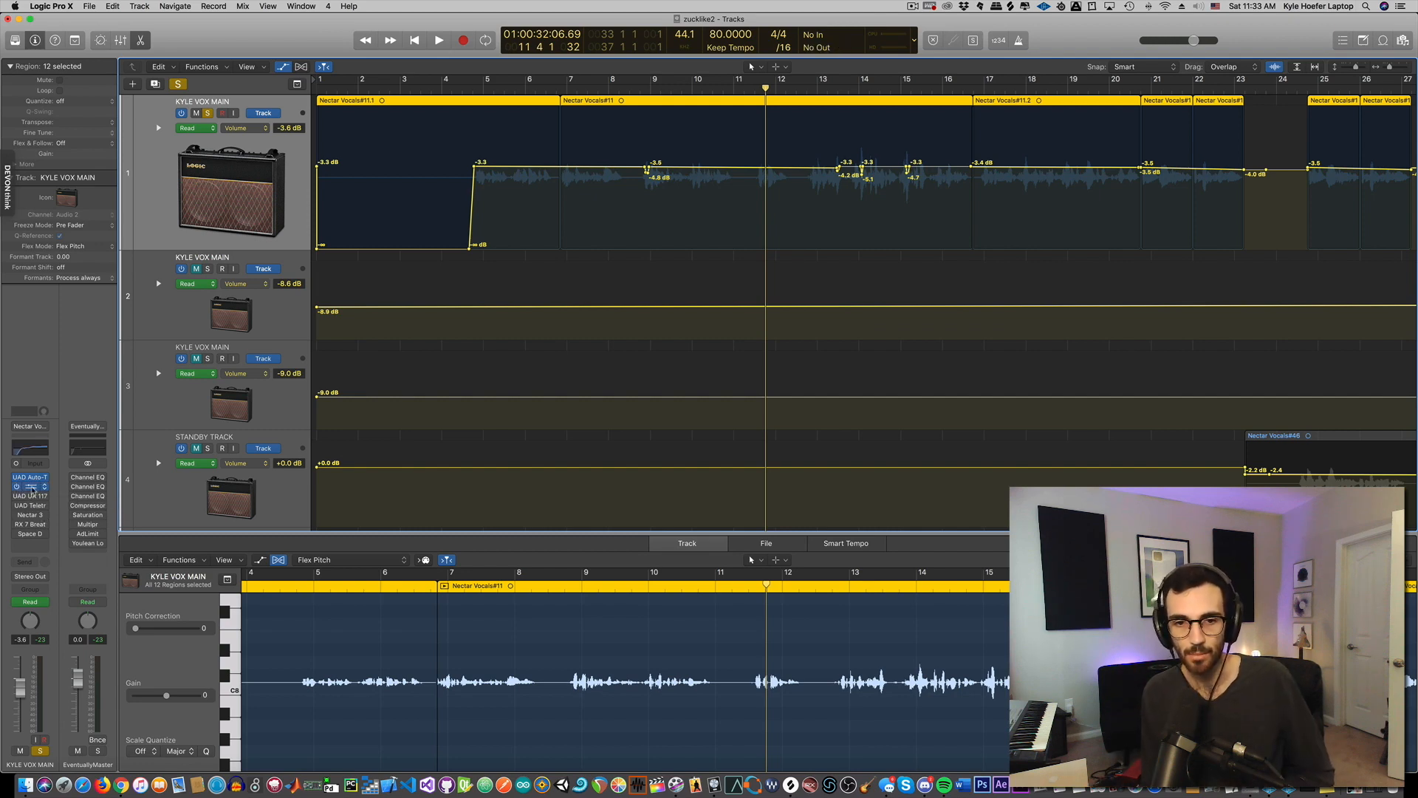
Open the Channel EQ insert on the first vocal track and move its window clear of the channel strip.
click(31, 486)
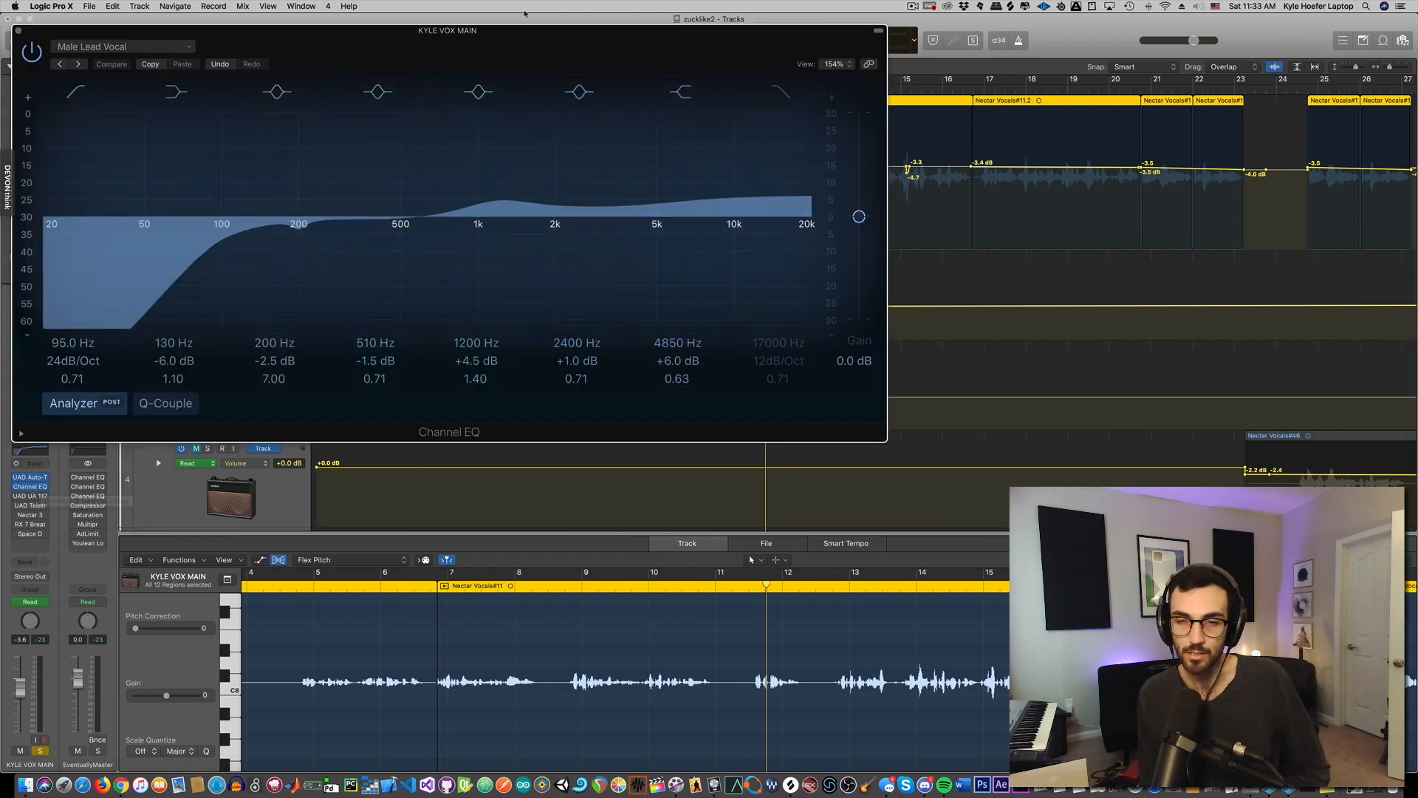
drag(483, 77, 623, 215)
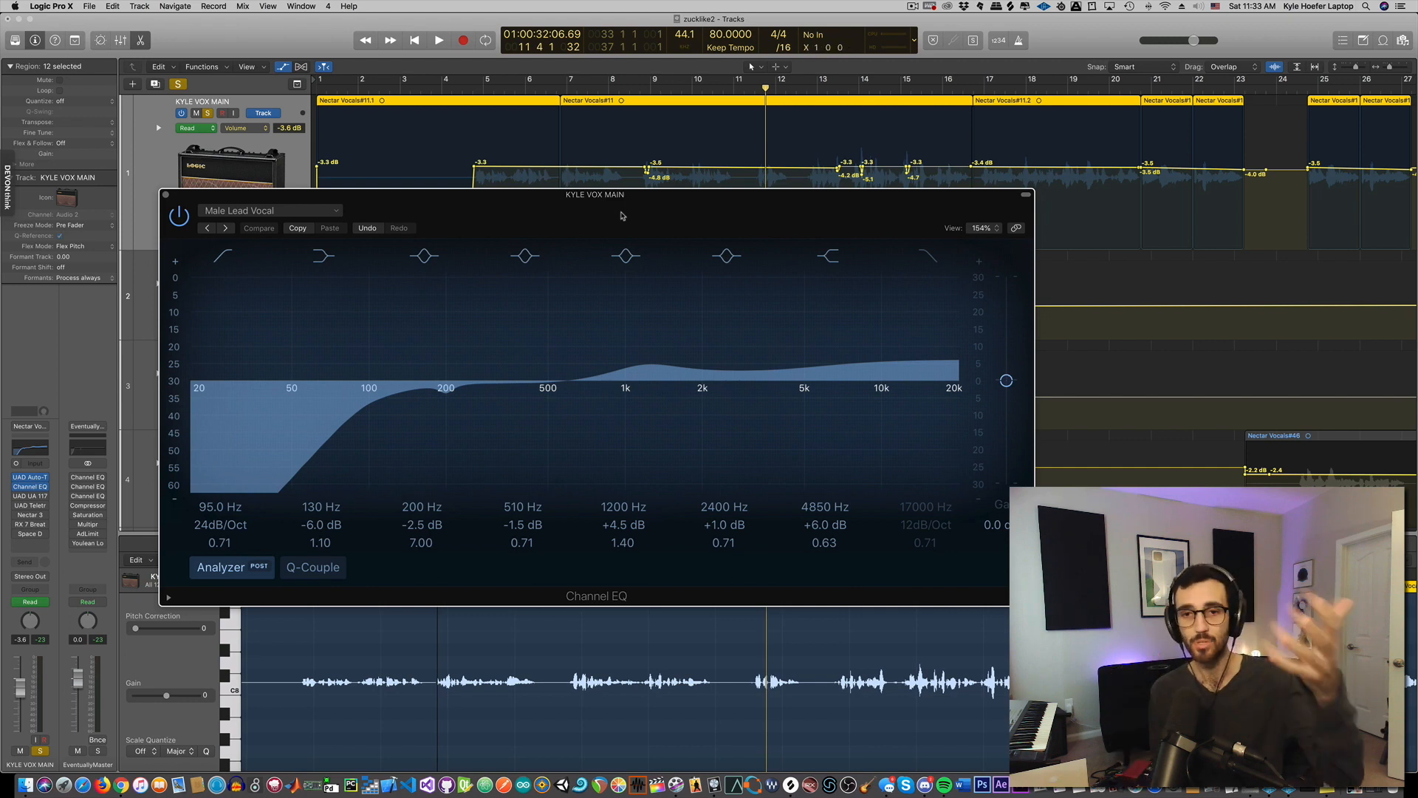
drag(622, 216, 636, 194)
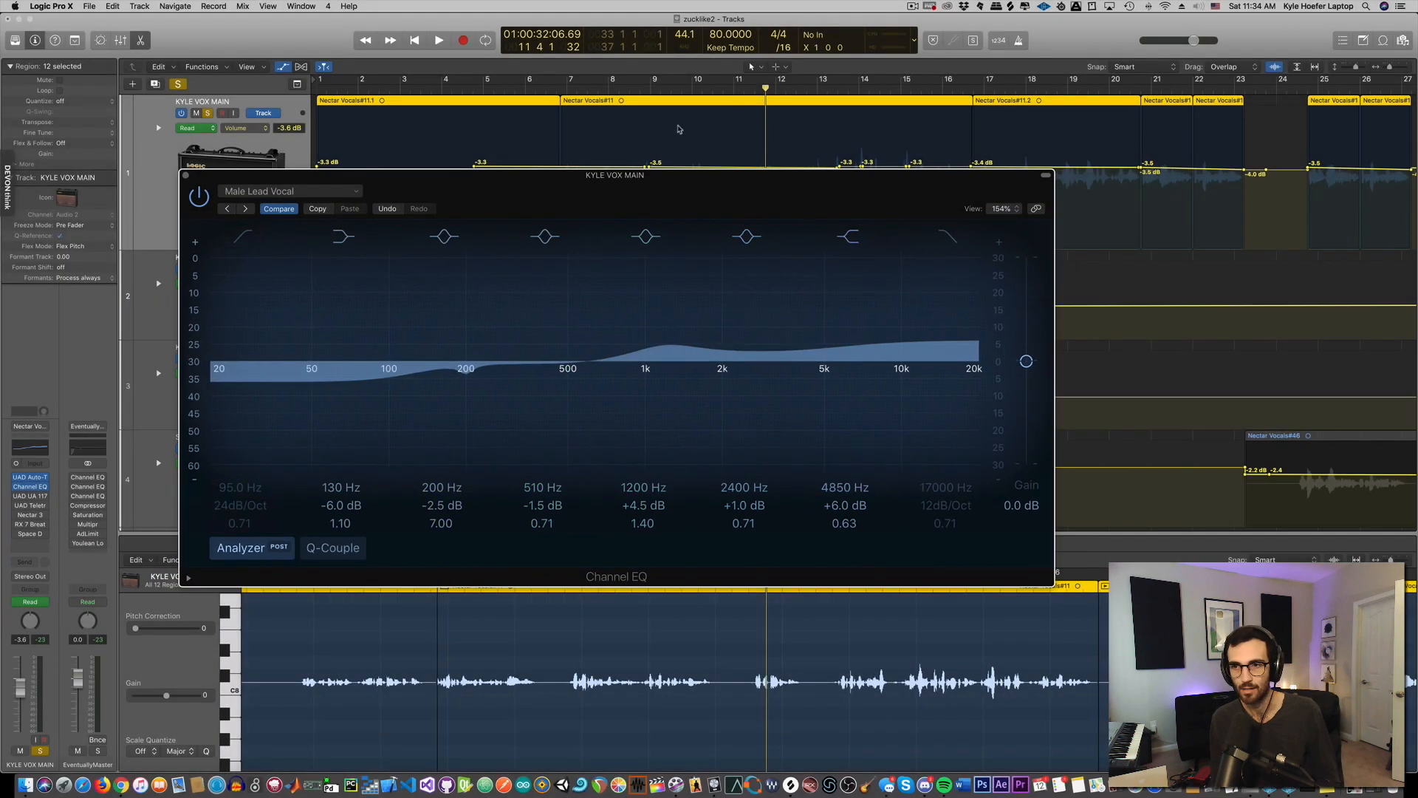
Play the soloed vocal from bar 7 and switch off every active Channel EQ band from 130 Hz to 4850 Hz.
drag(698, 187, 711, 248)
click(569, 87)
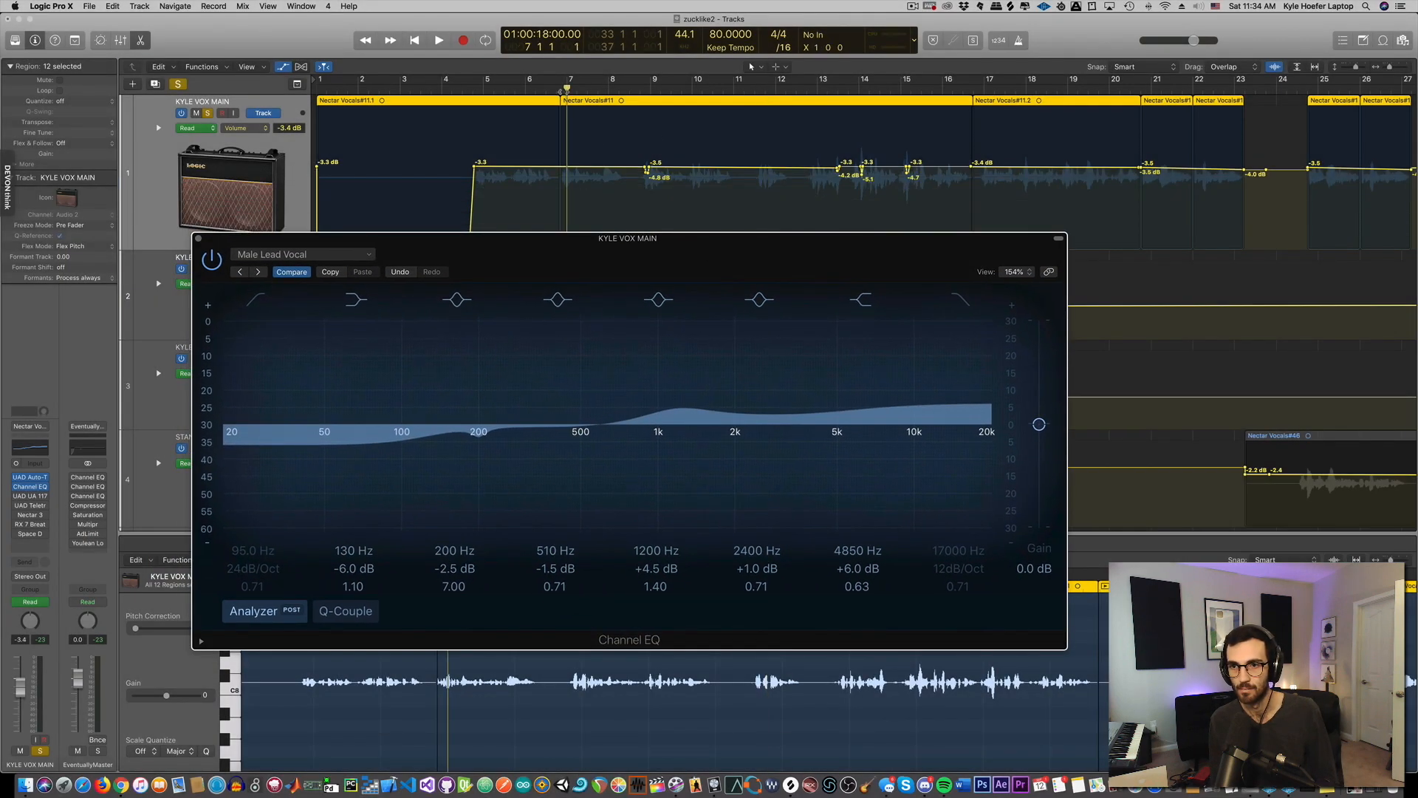
key(space)
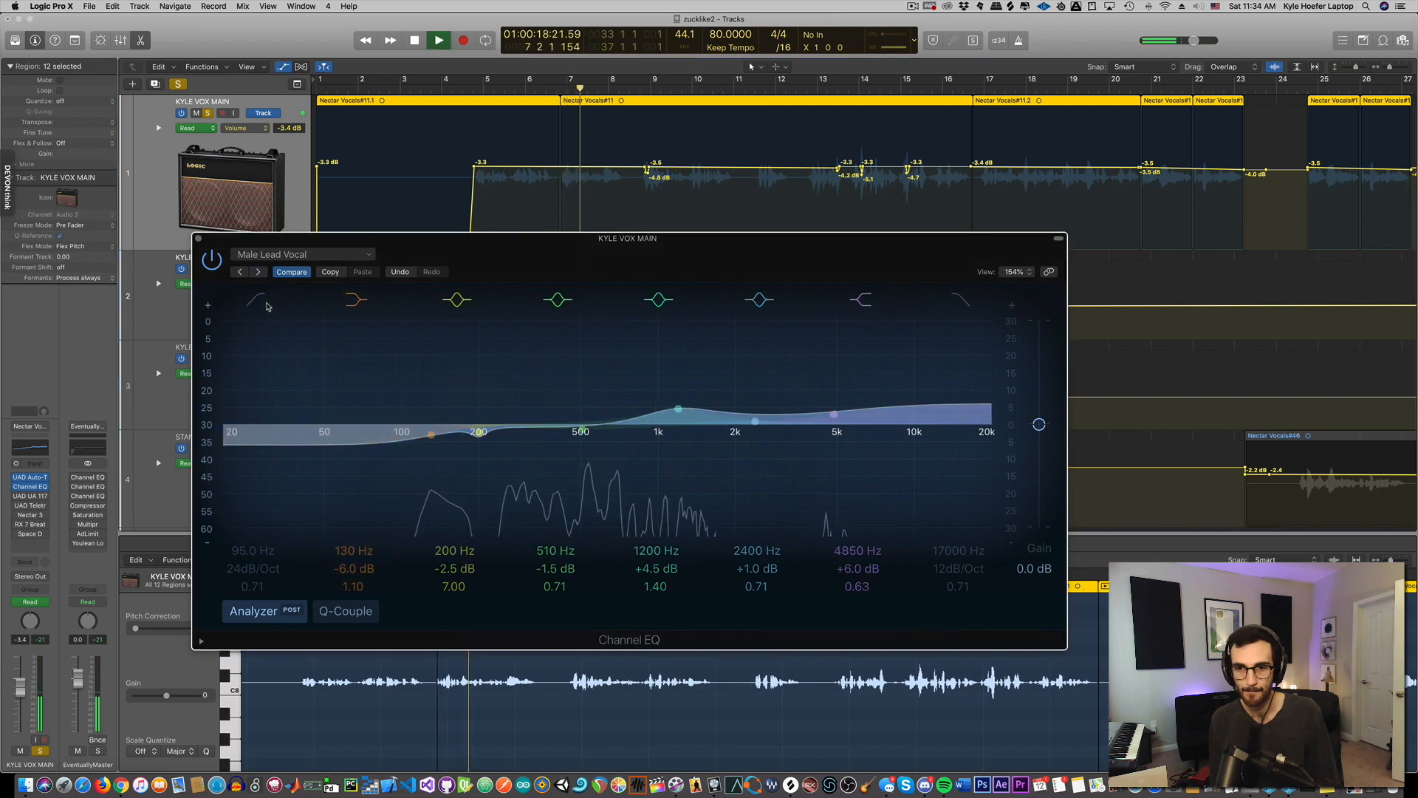
click(259, 301)
click(257, 300)
click(356, 300)
click(456, 299)
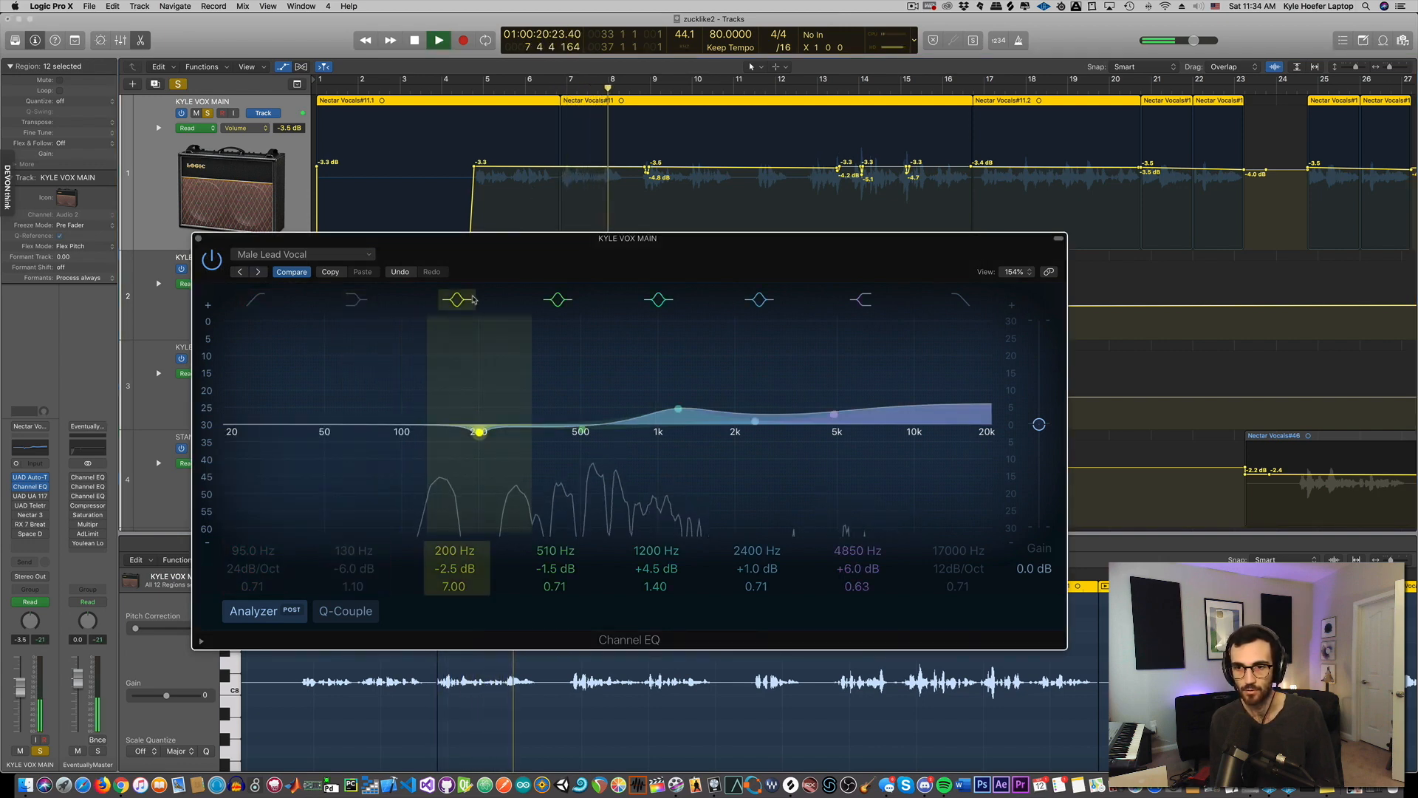
click(558, 299)
click(760, 300)
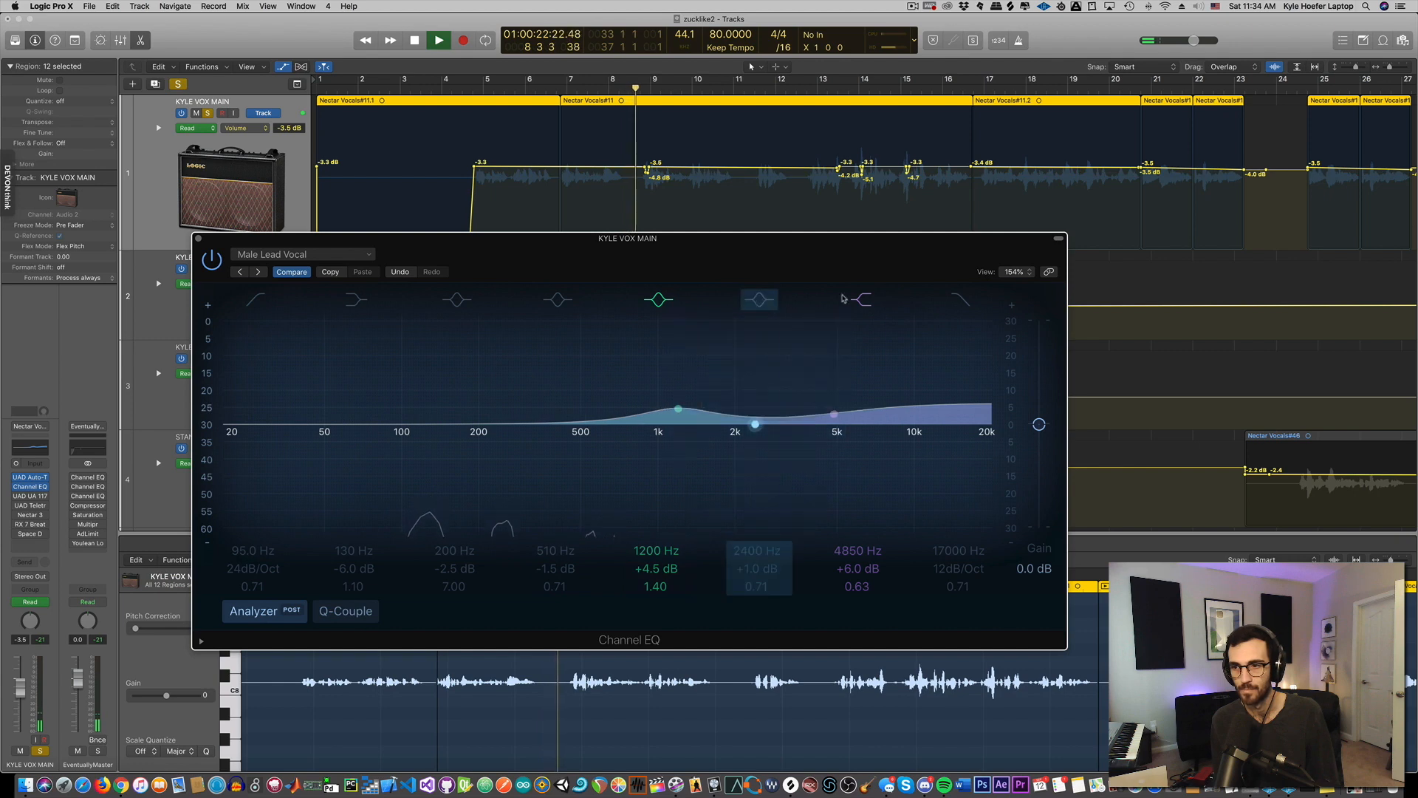
click(861, 300)
click(658, 300)
Enable the 95 Hz low cut, the 130 Hz low shelf and the 200 Hz bell band in the Channel EQ.
click(258, 300)
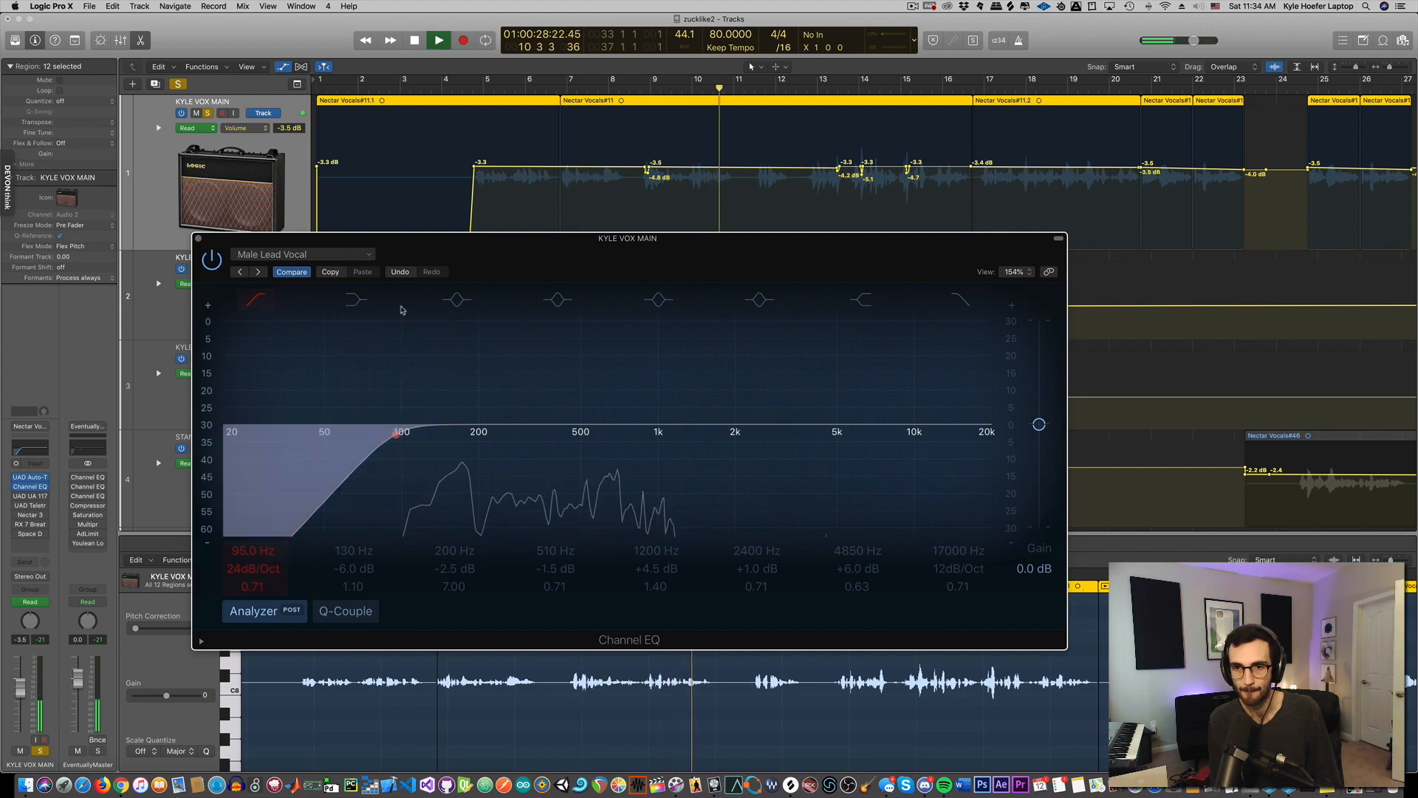
click(362, 301)
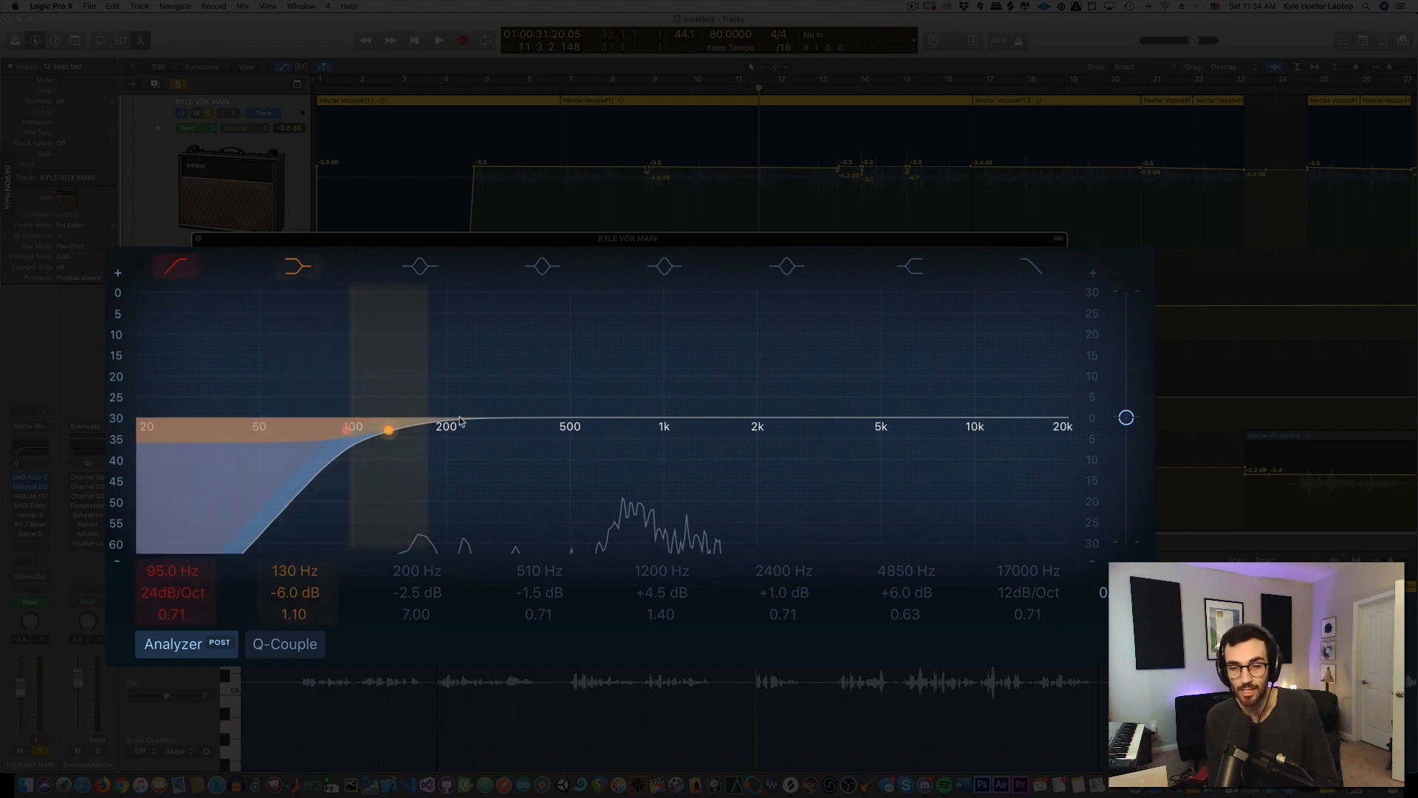
click(420, 268)
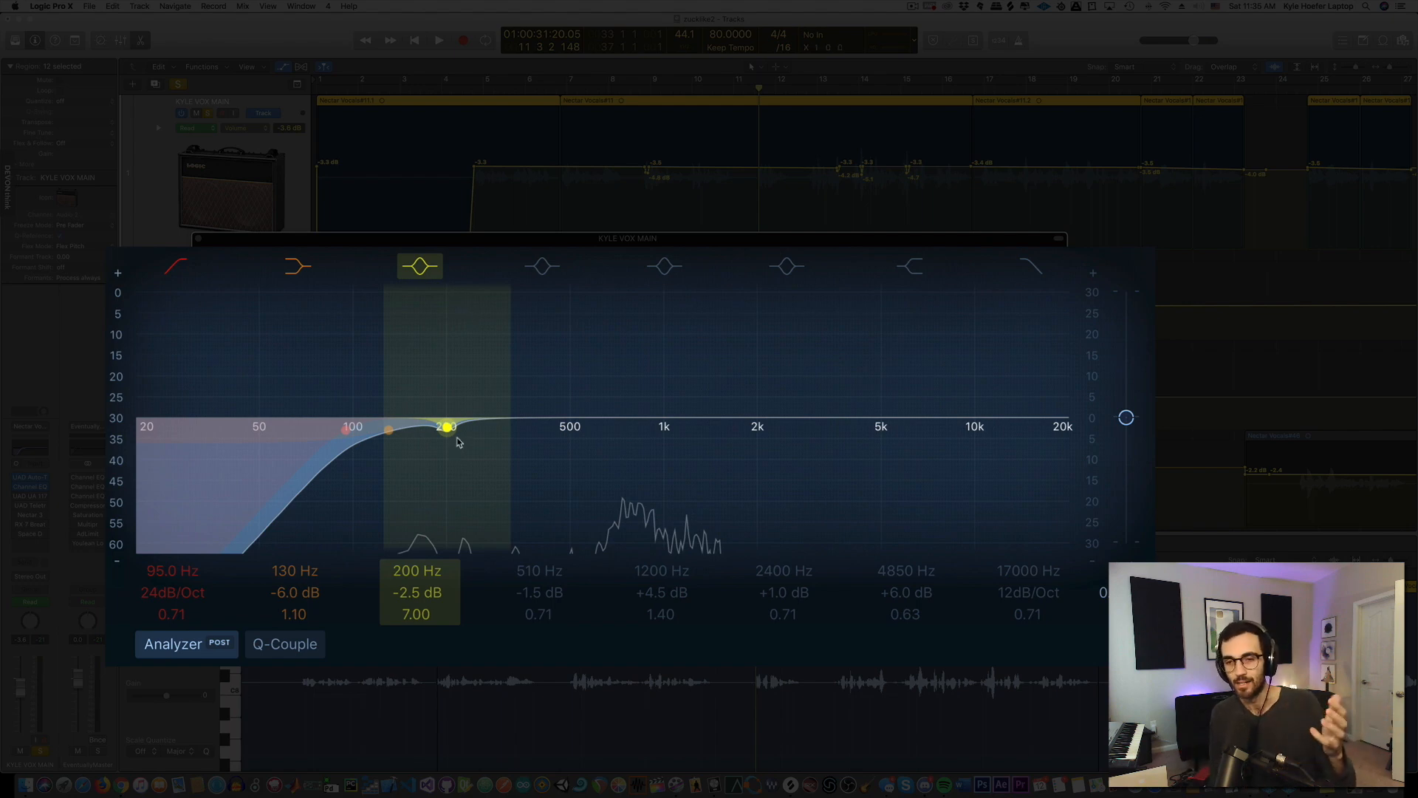
Play the vocal from late in bar 8 and re-enable the 510, 1200, 2400 and 4850 Hz EQ bands in order.
click(652, 89)
key(space)
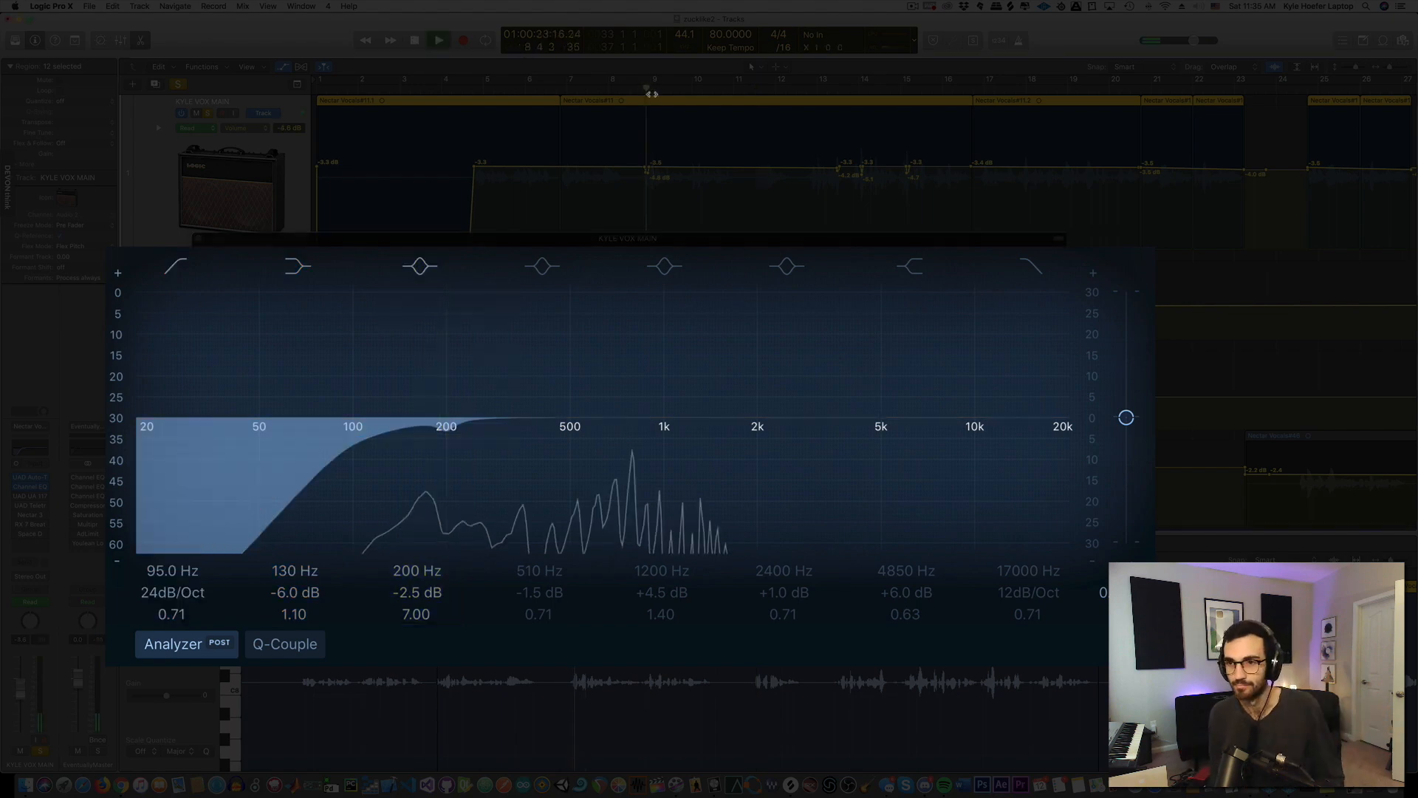
click(551, 273)
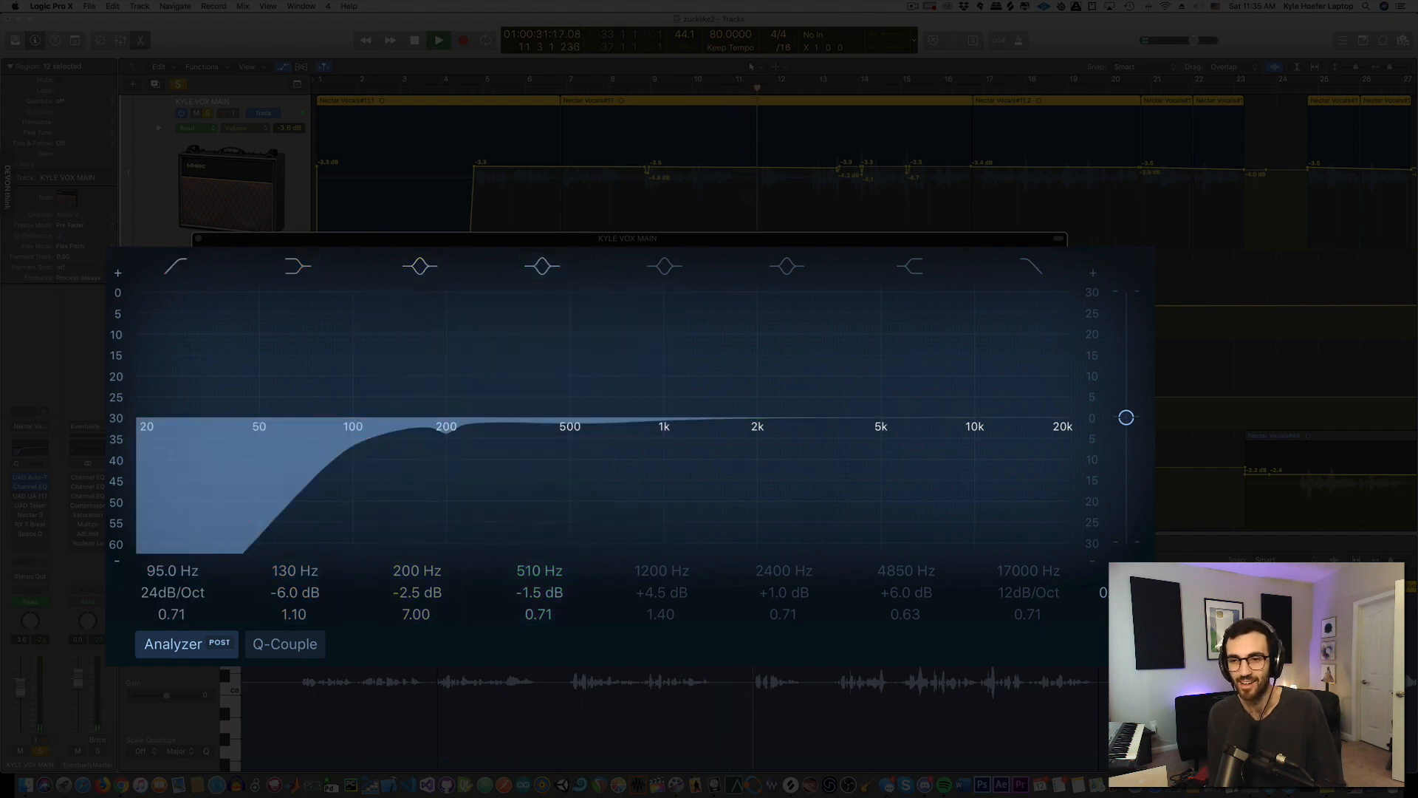
drag(587, 239, 589, 233)
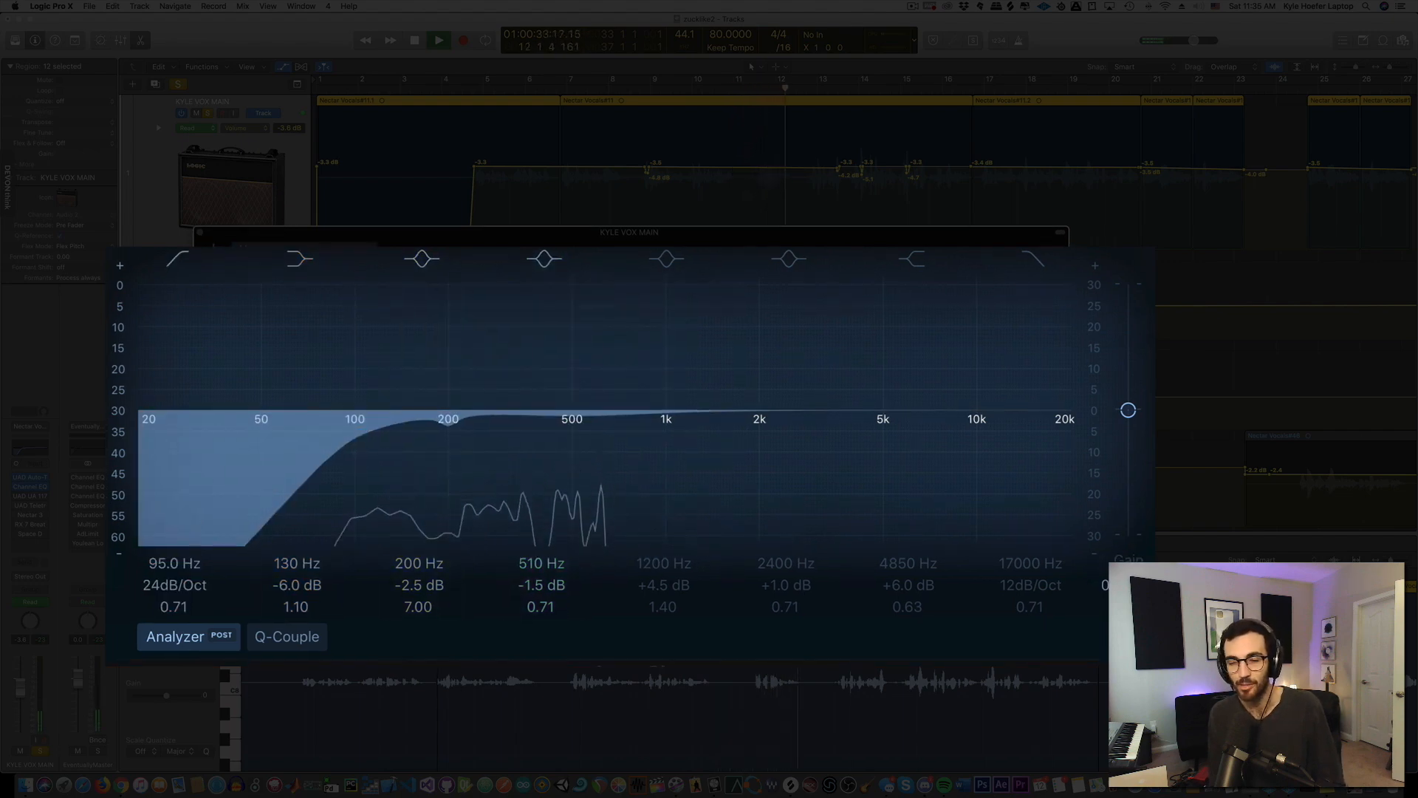
click(687, 264)
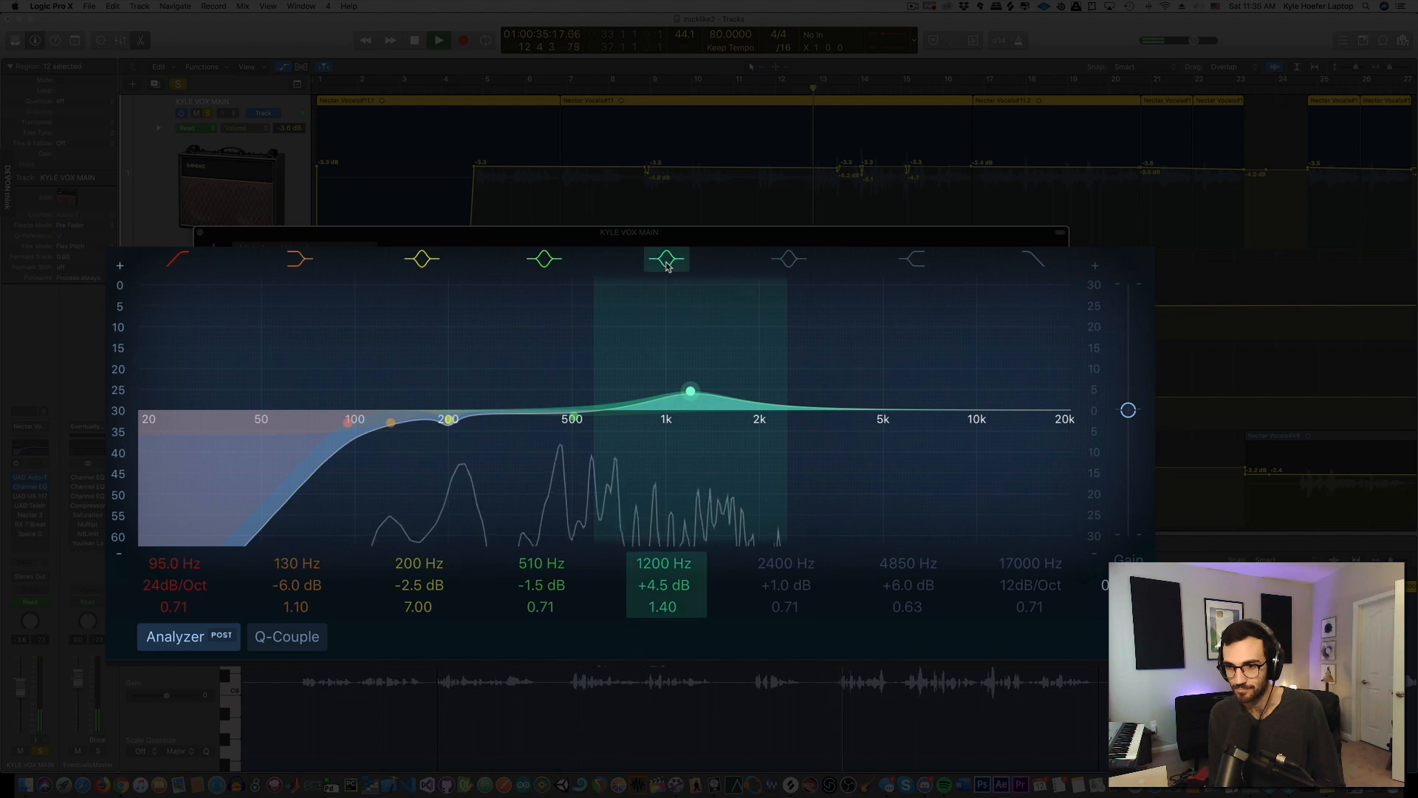
key(space)
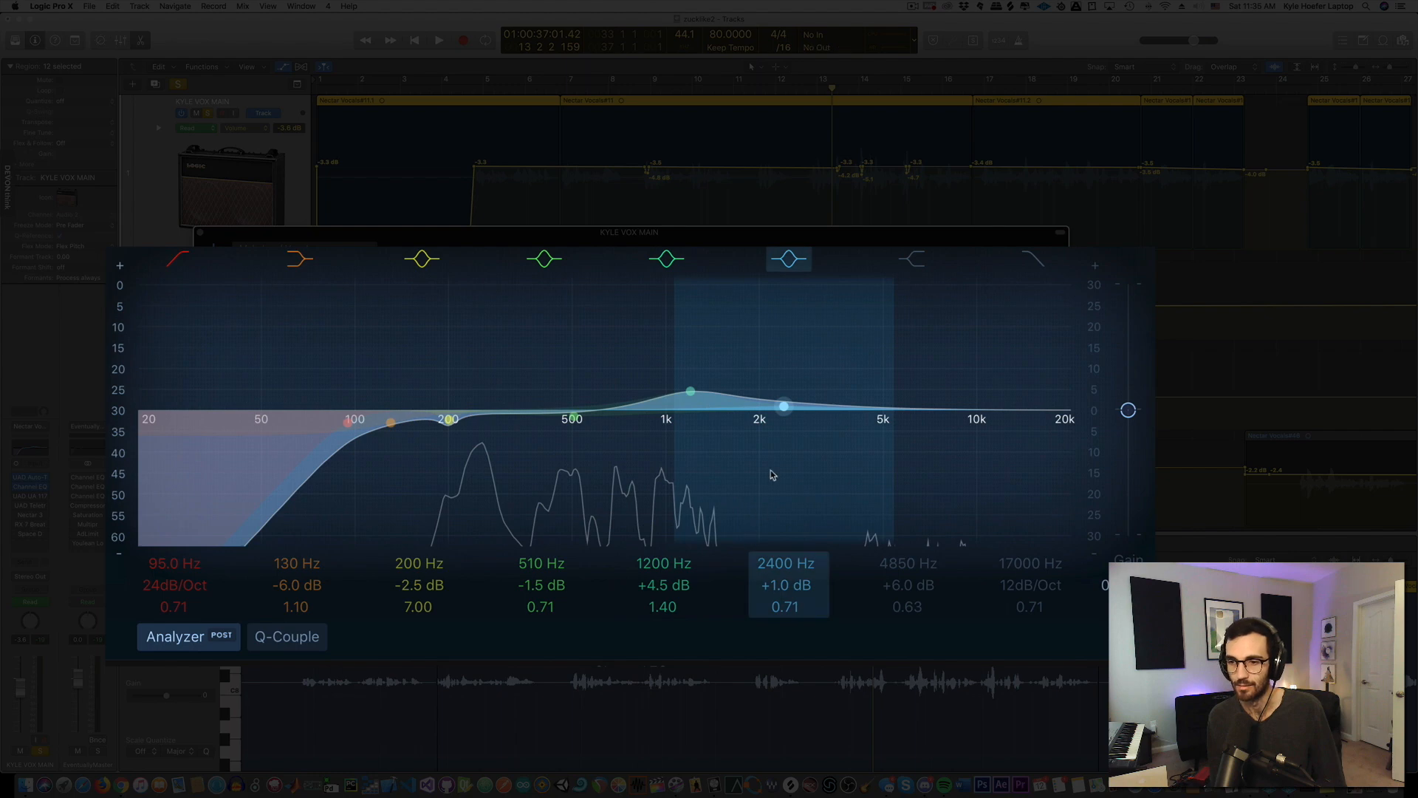
click(913, 259)
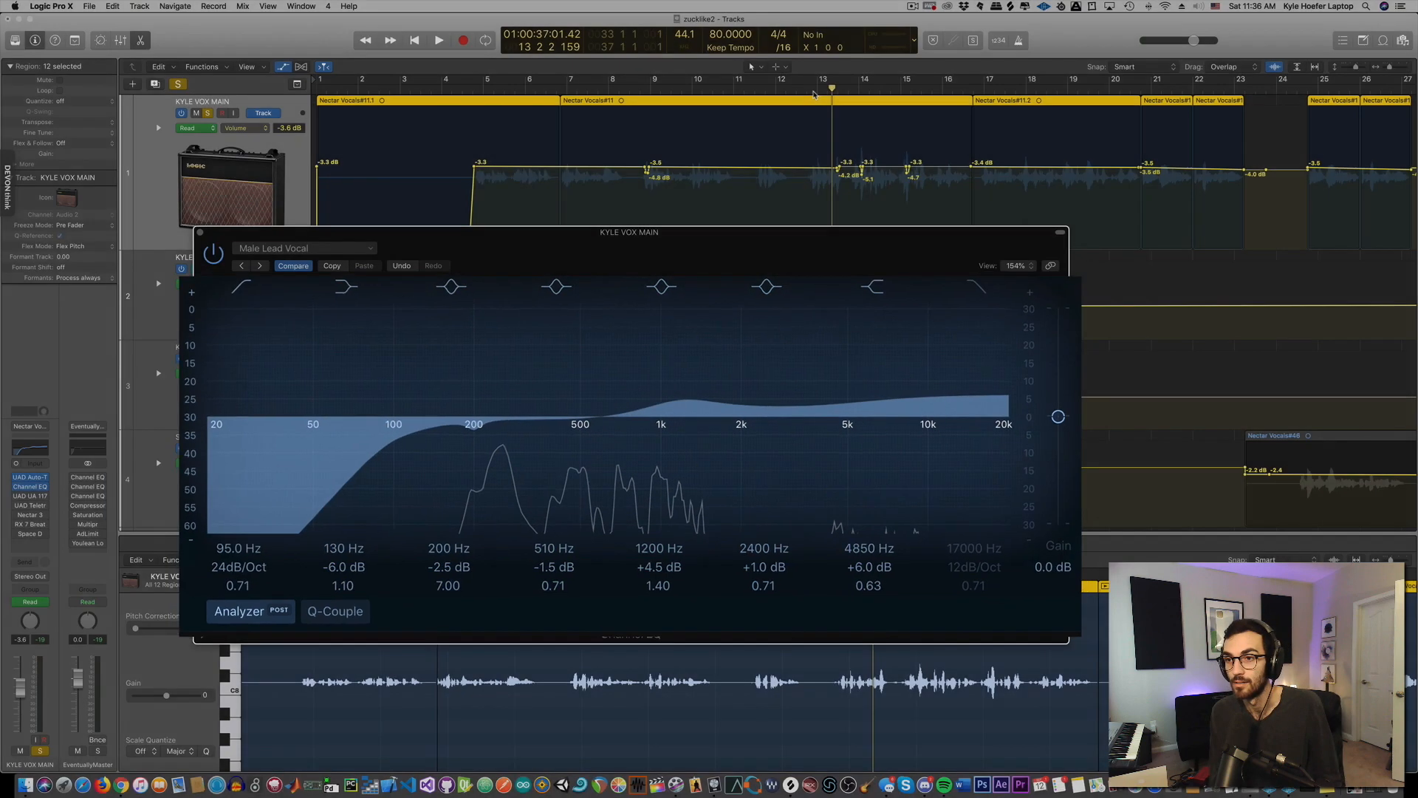
Listen to the vocal through the full Channel EQ from just before bar 13 and close the plug-in window.
click(809, 89)
key(space)
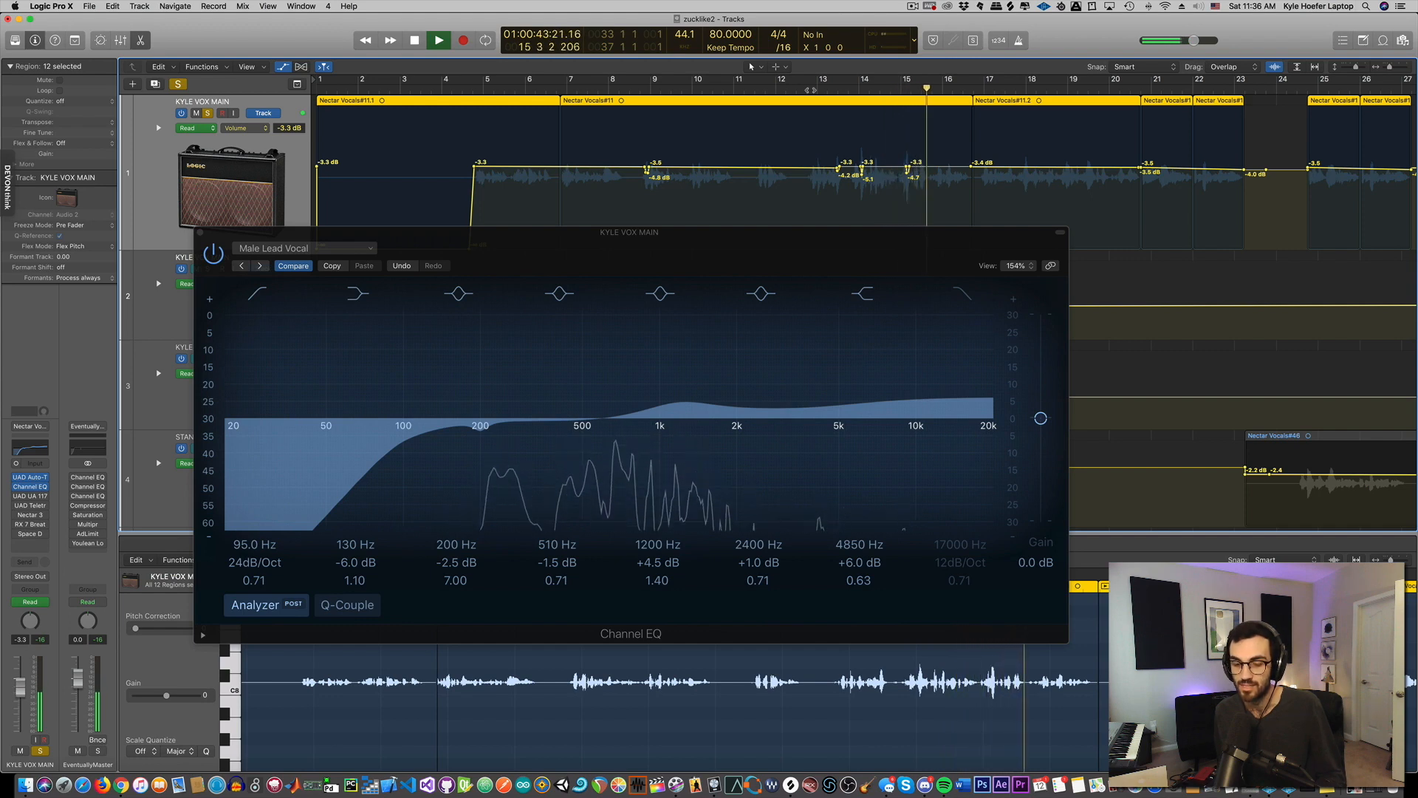
key(space)
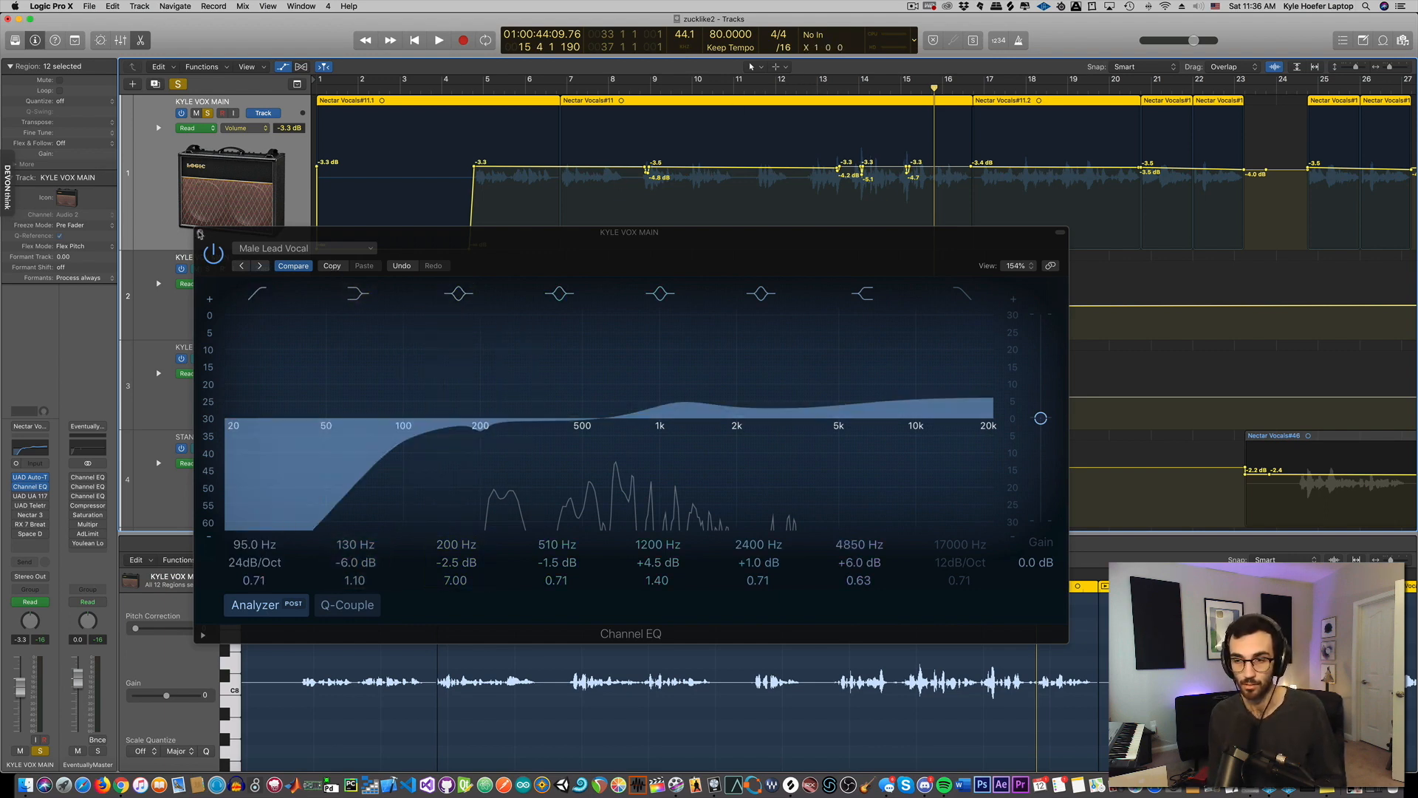
click(198, 234)
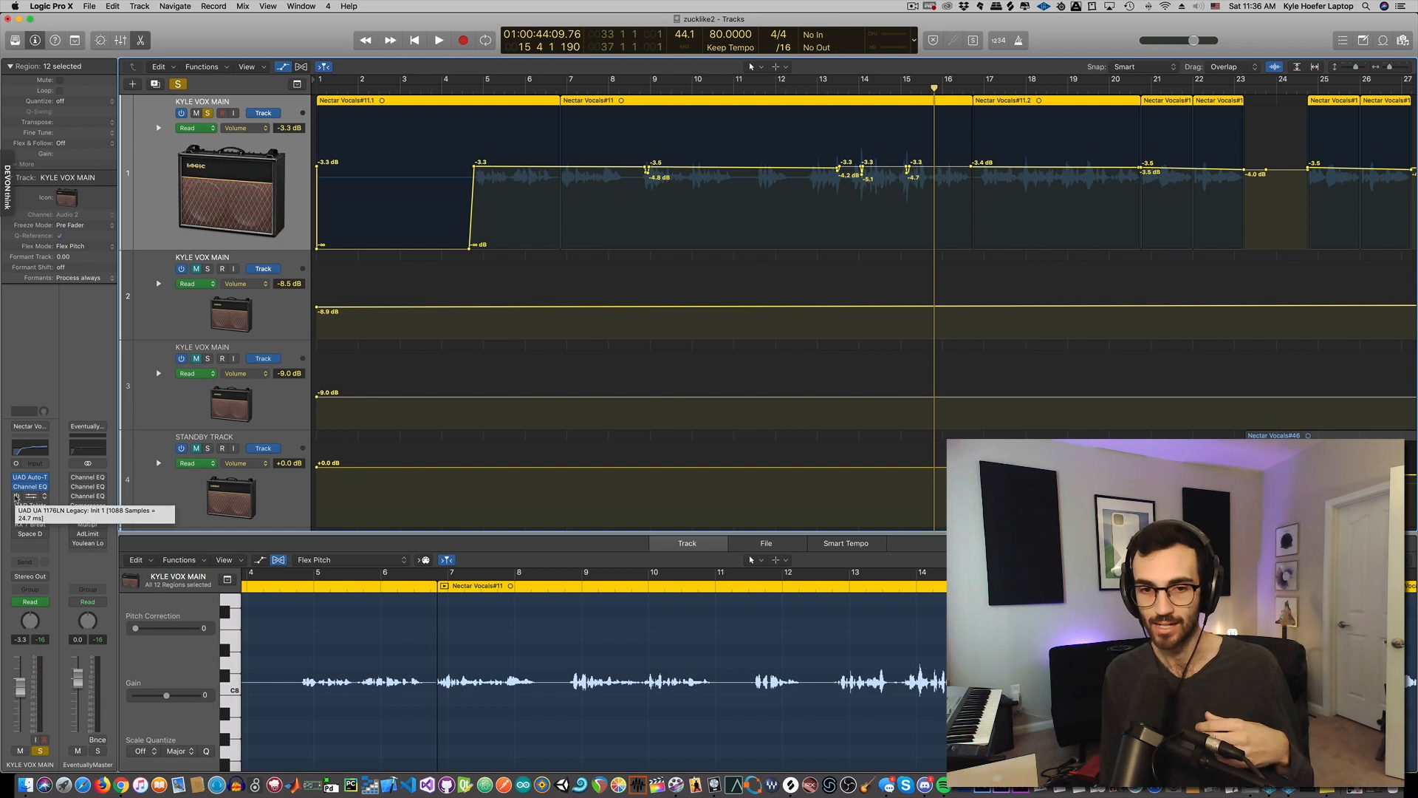
Re-enable the UAD UA 1176LN Legacy insert on the first vocal track, open it and move its window below the vocal's waveform.
click(31, 498)
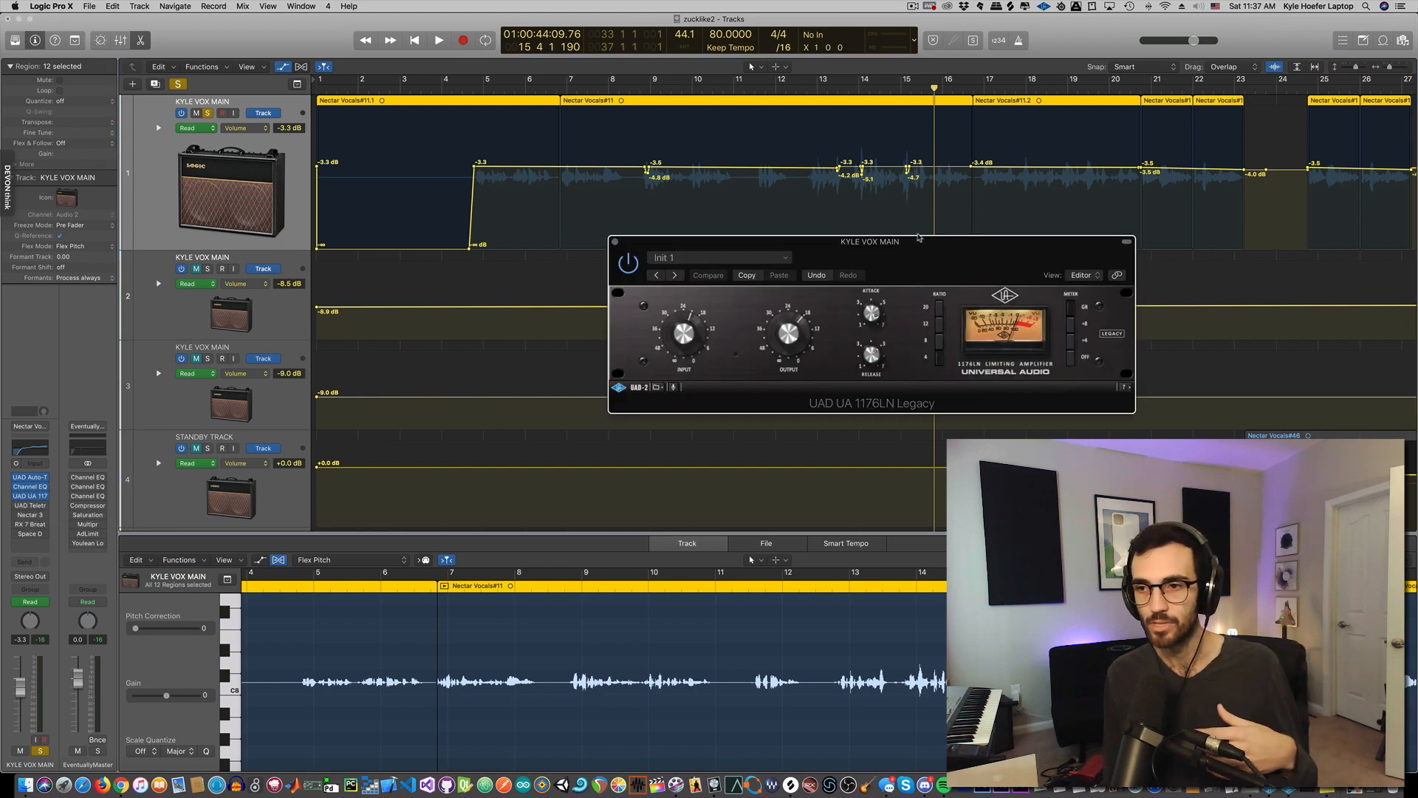
drag(919, 238, 740, 284)
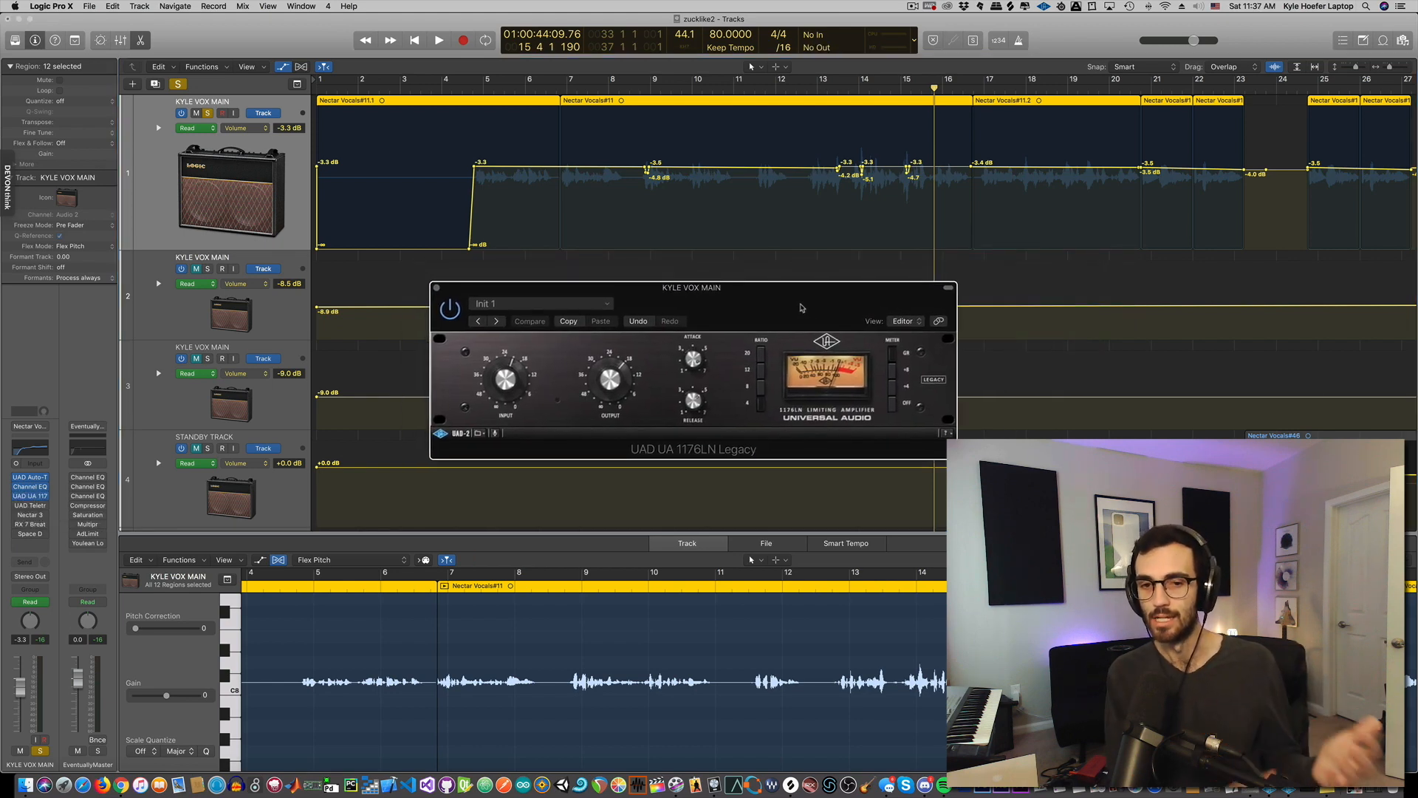
drag(766, 331, 746, 300)
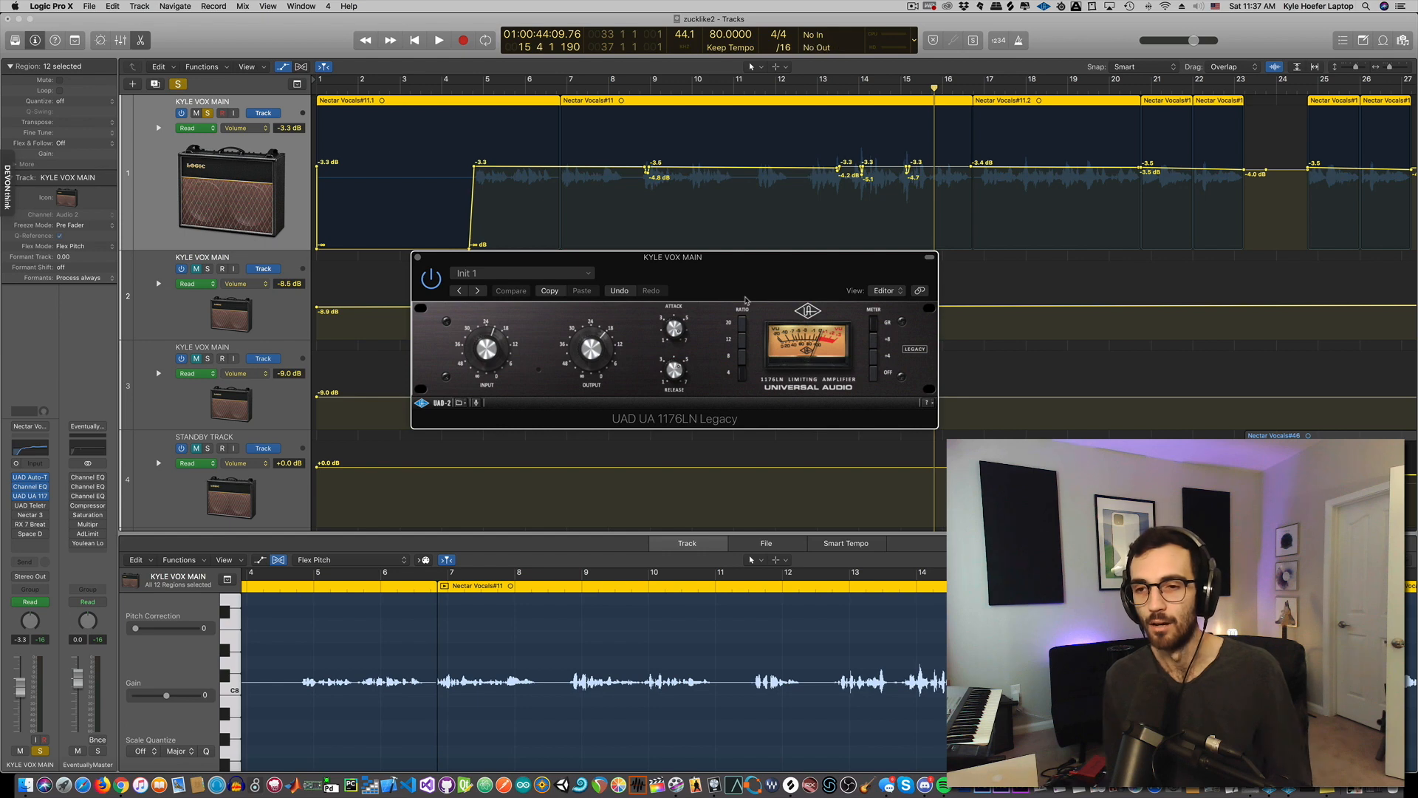
drag(723, 289, 728, 312)
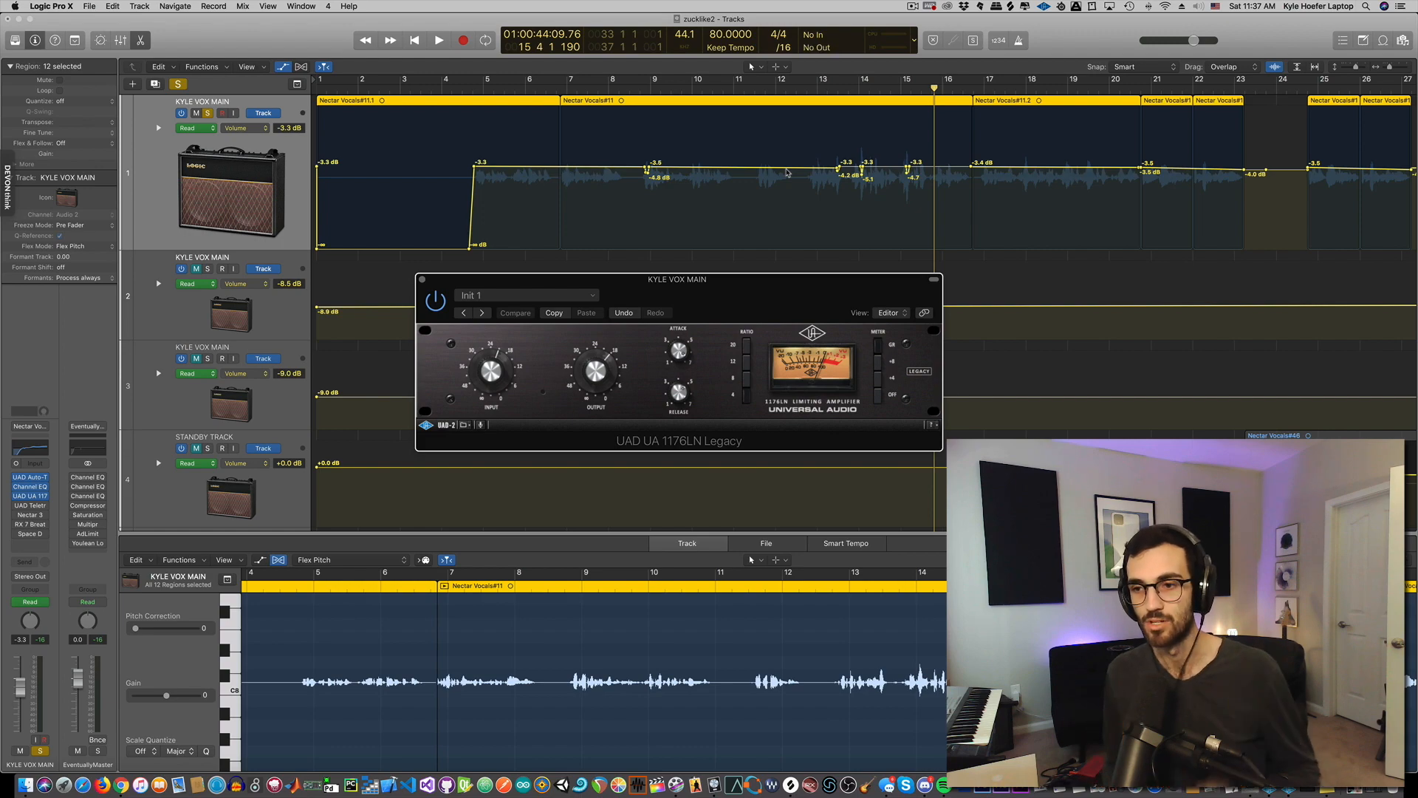
Listen to the vocal through the 1176LN from about bar 12, return the playhead to bar 13 and close the plug-in window.
click(783, 92)
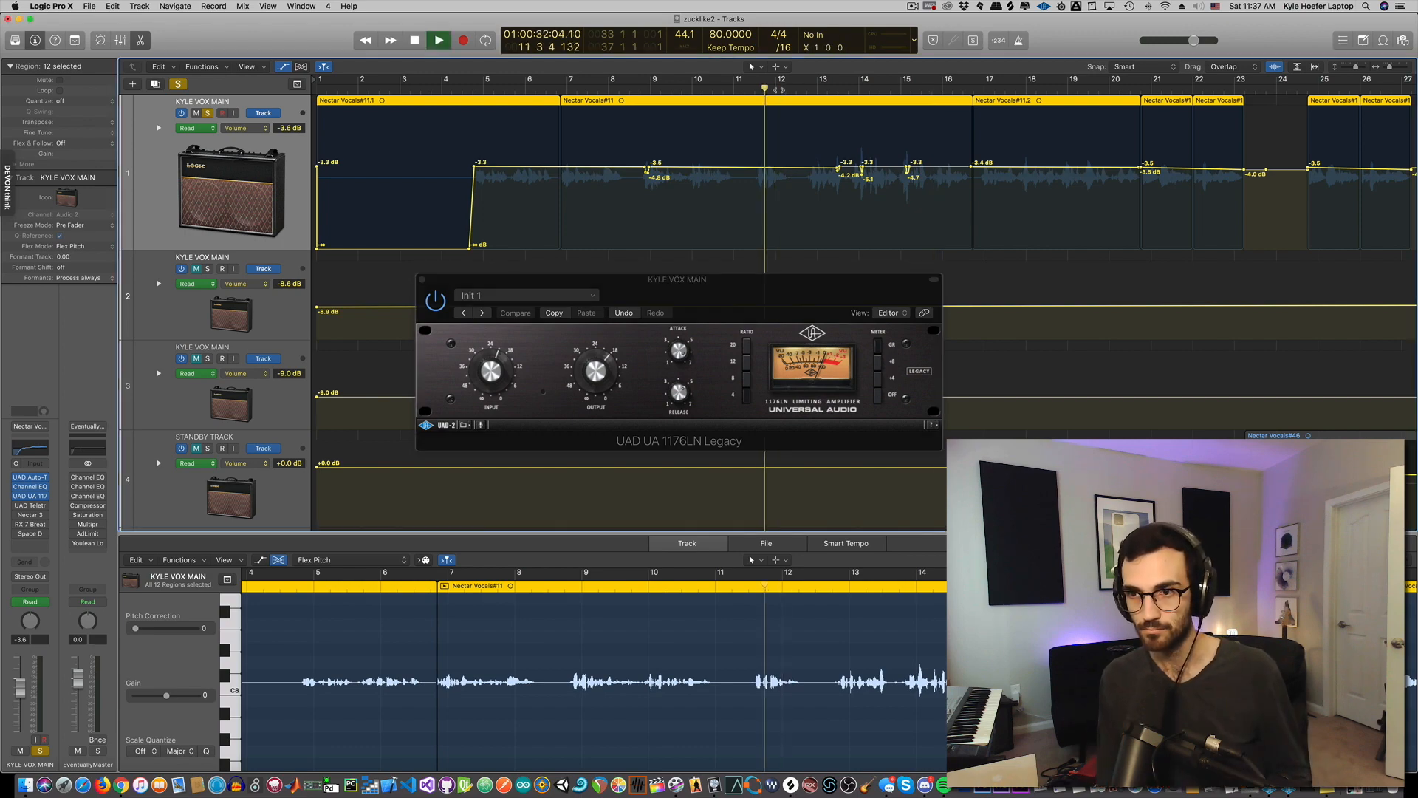
key(space)
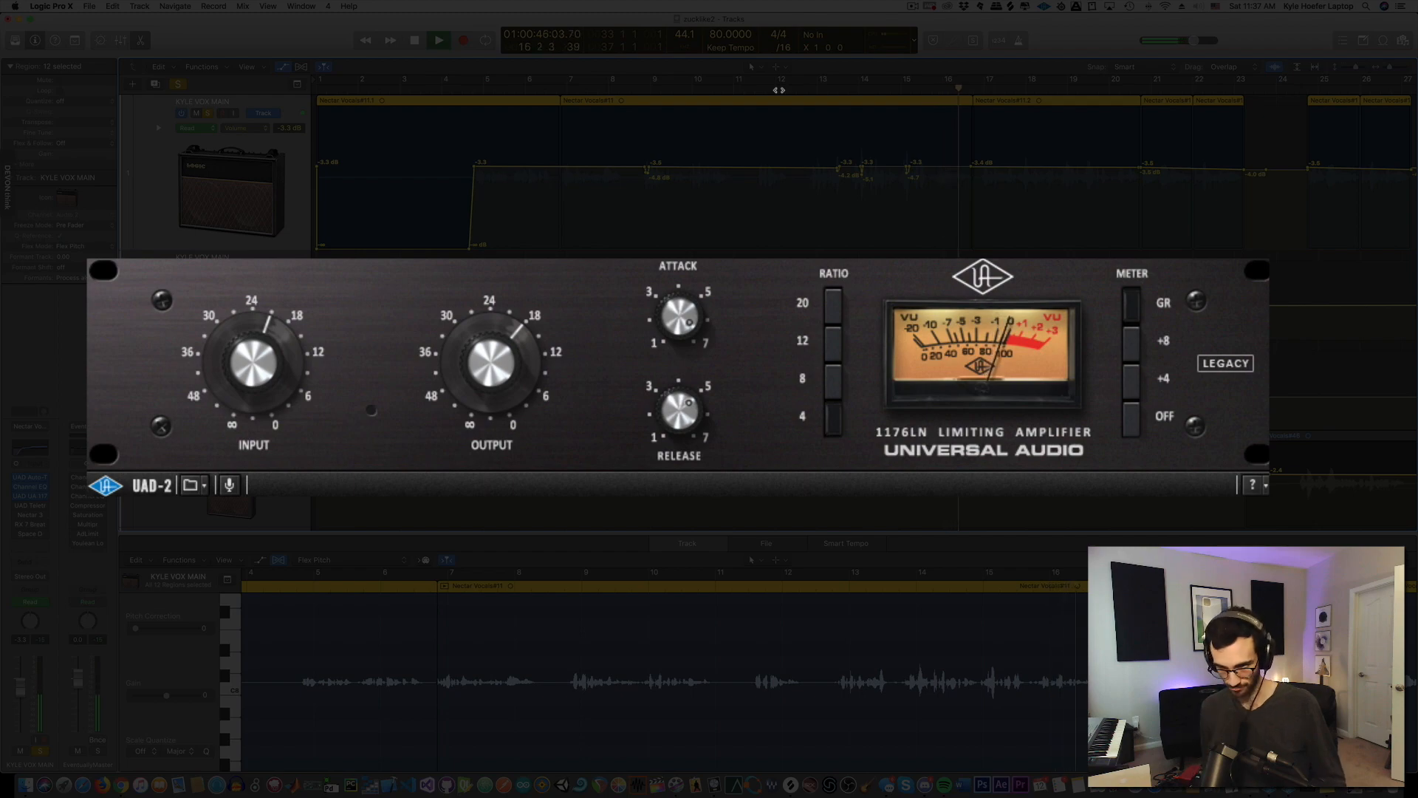
key(space)
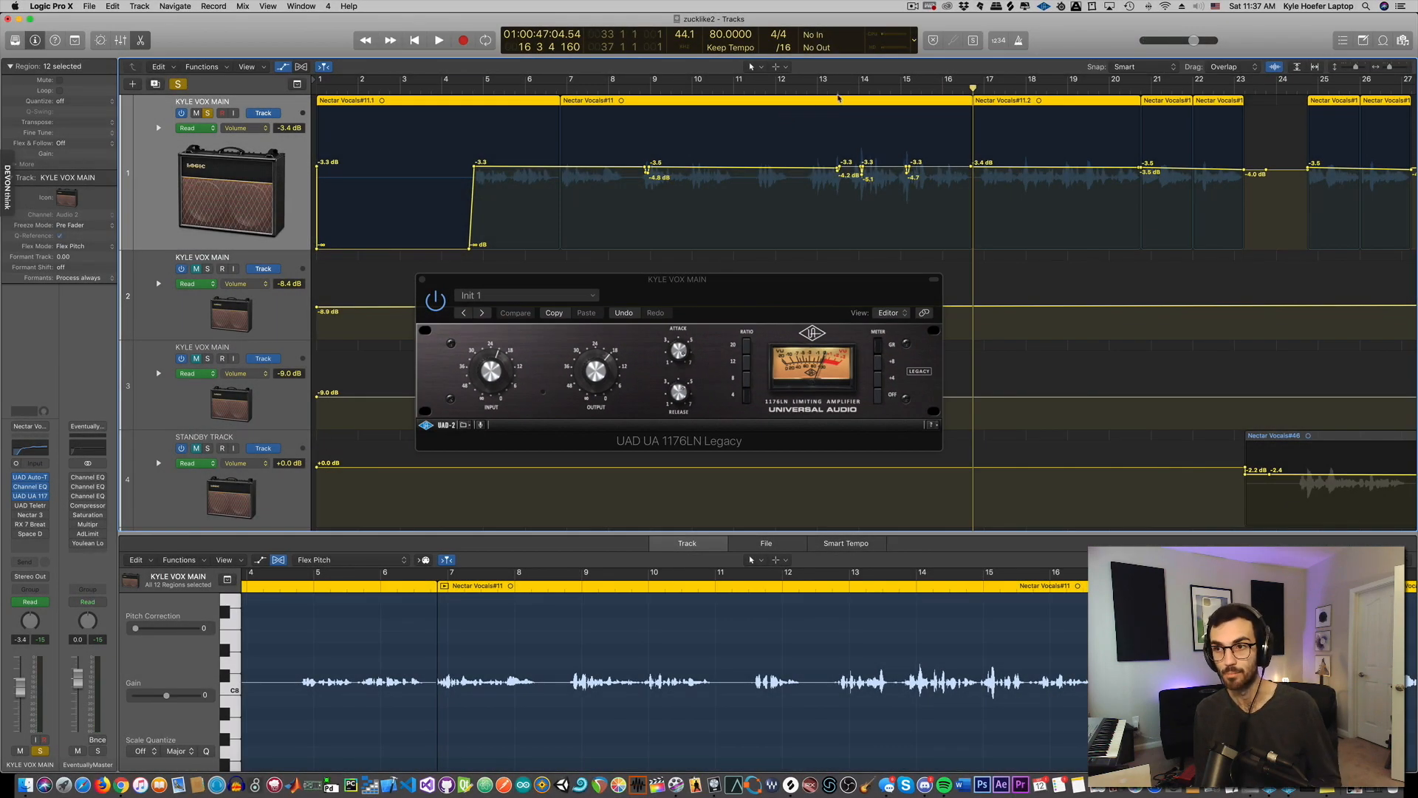
click(840, 89)
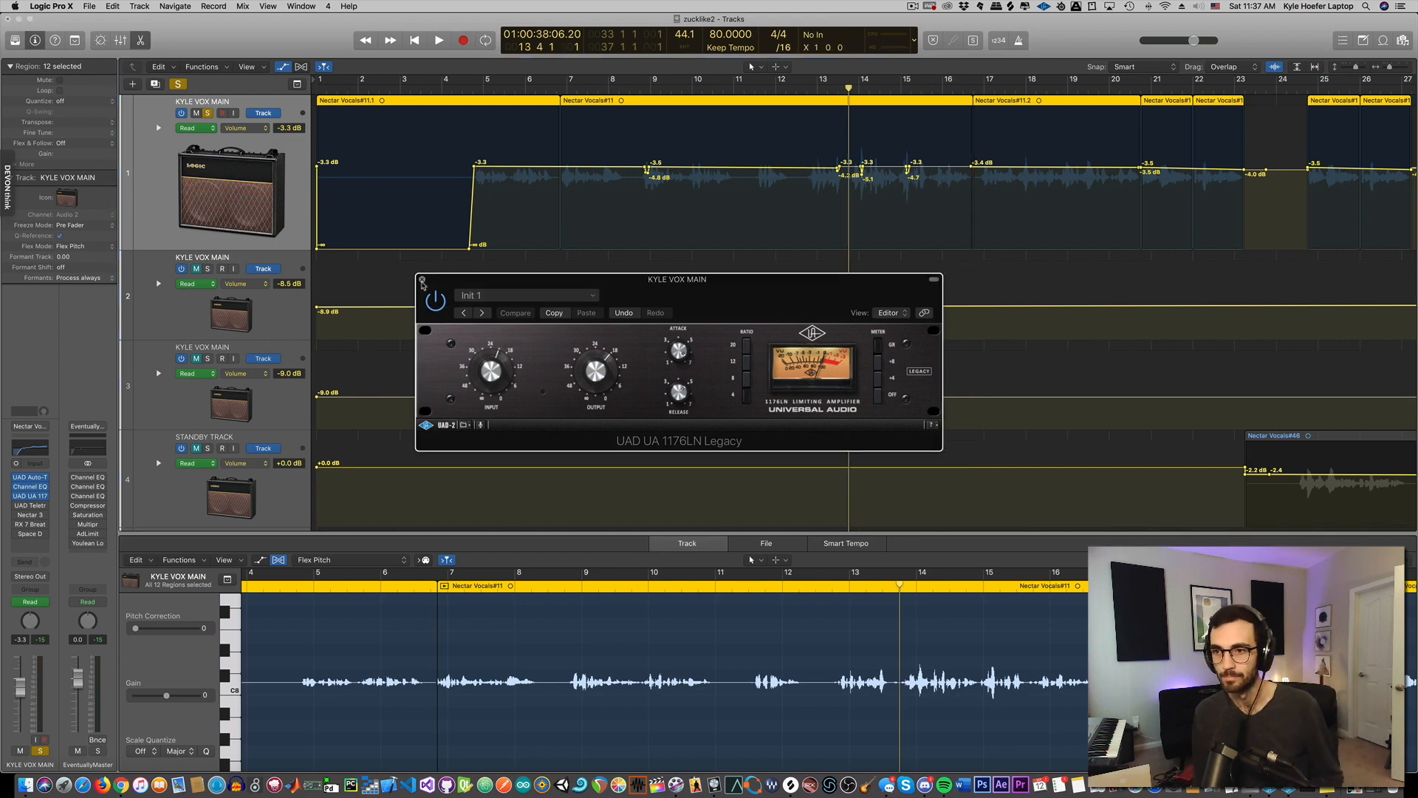
click(422, 280)
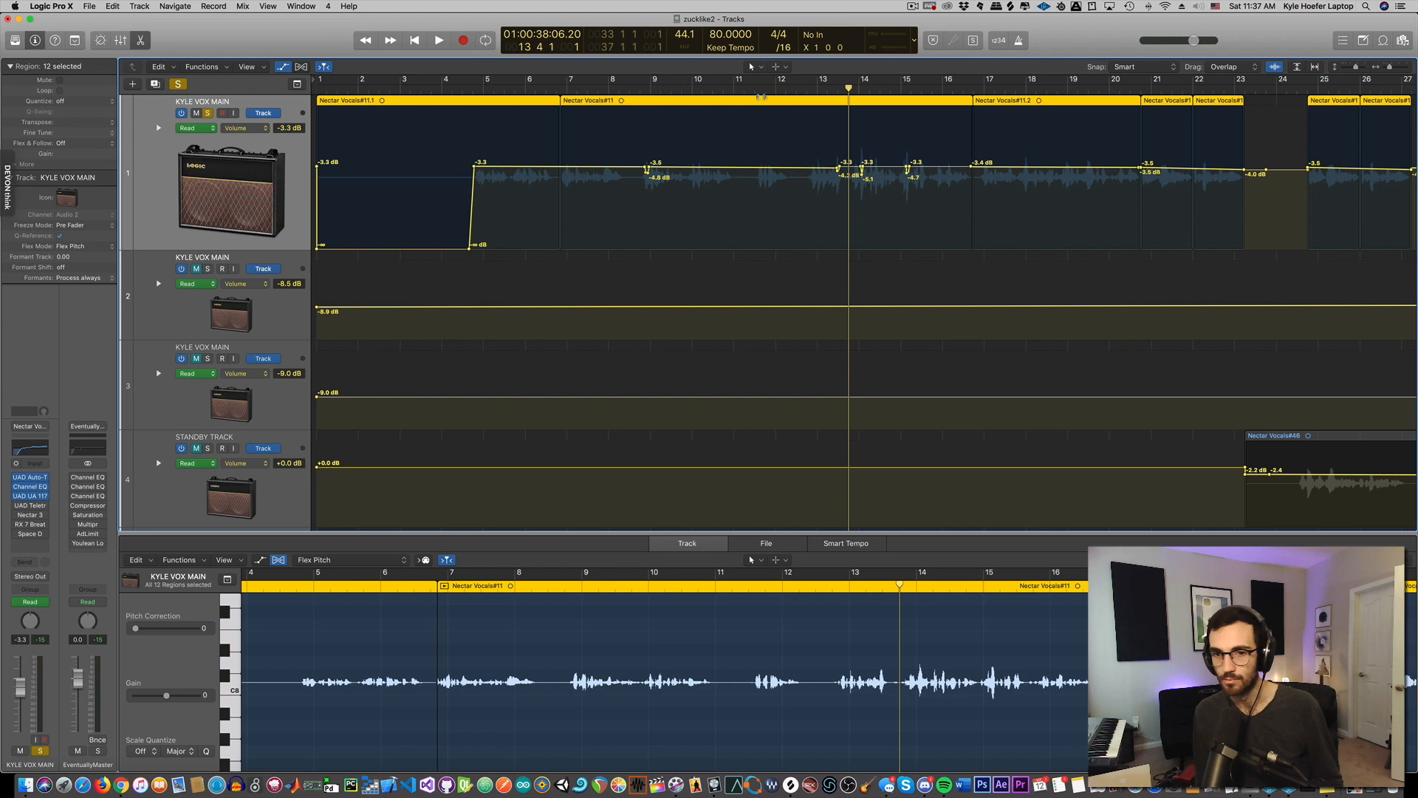
Re-enable the UAD Teletronix LA-2A Legacy insert on the first vocal track, open it and move its window below the vocal's waveform.
click(30, 505)
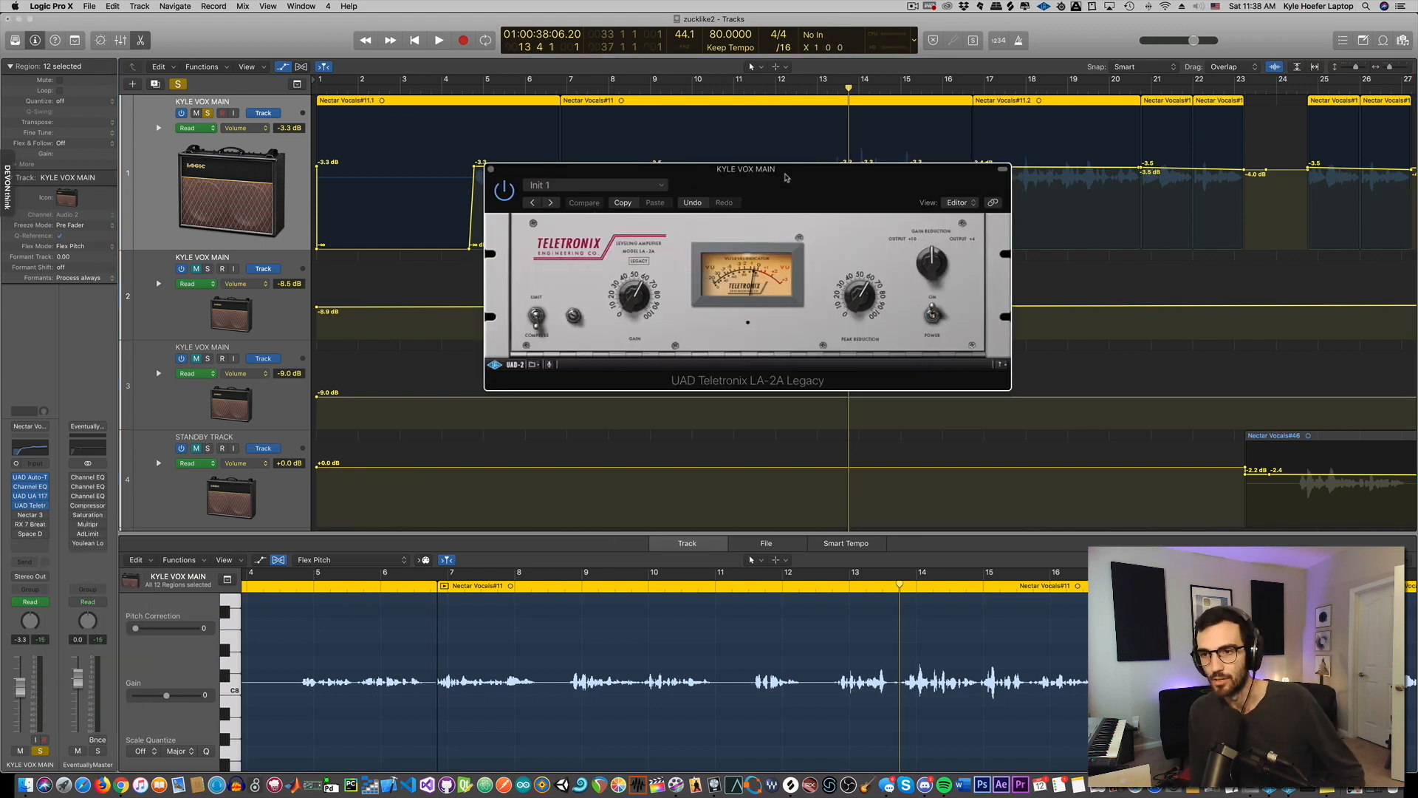
drag(710, 209, 603, 303)
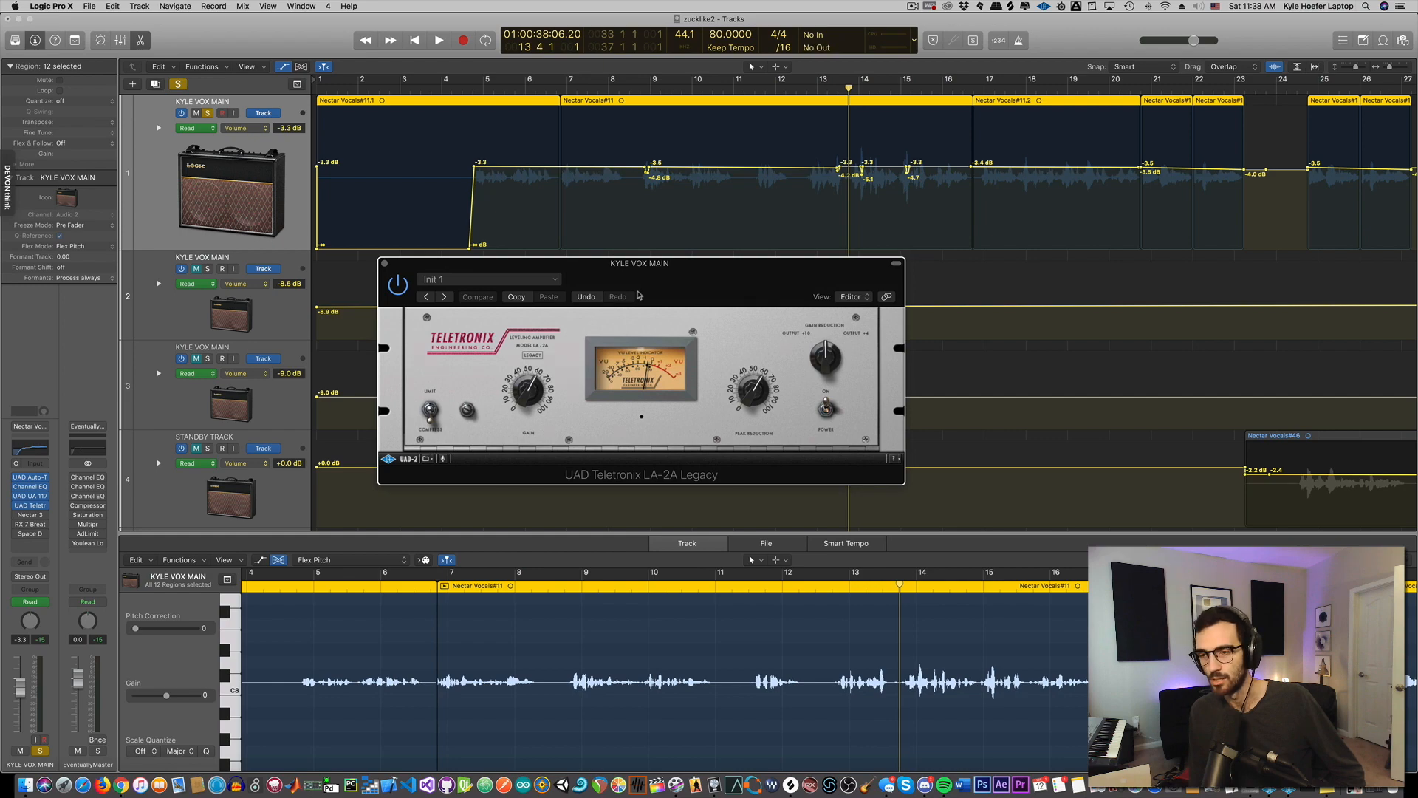
drag(640, 263, 724, 249)
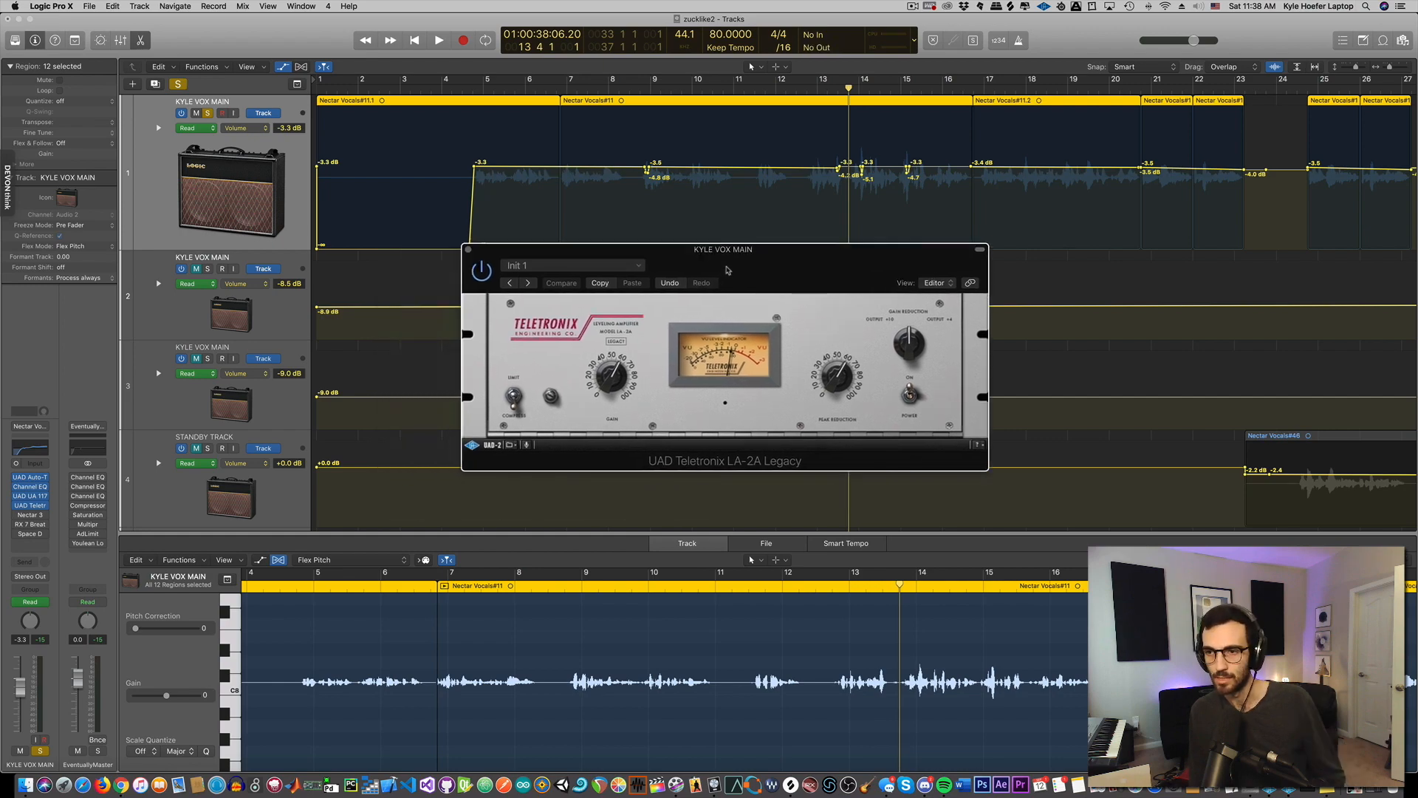
Listen to the vocal through the LA-2A from just before bar 13 while watching its VU meter.
key(space)
click(807, 91)
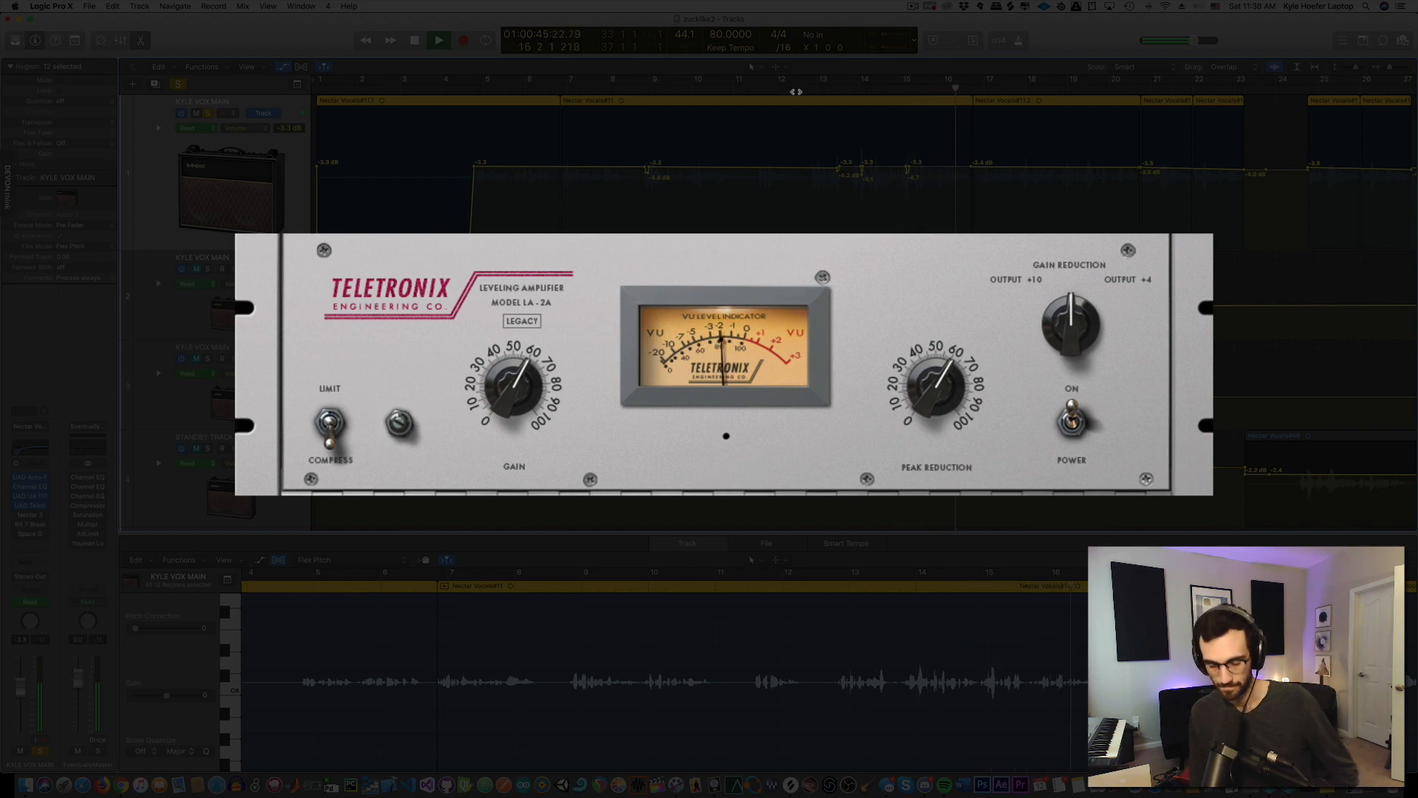
key(space)
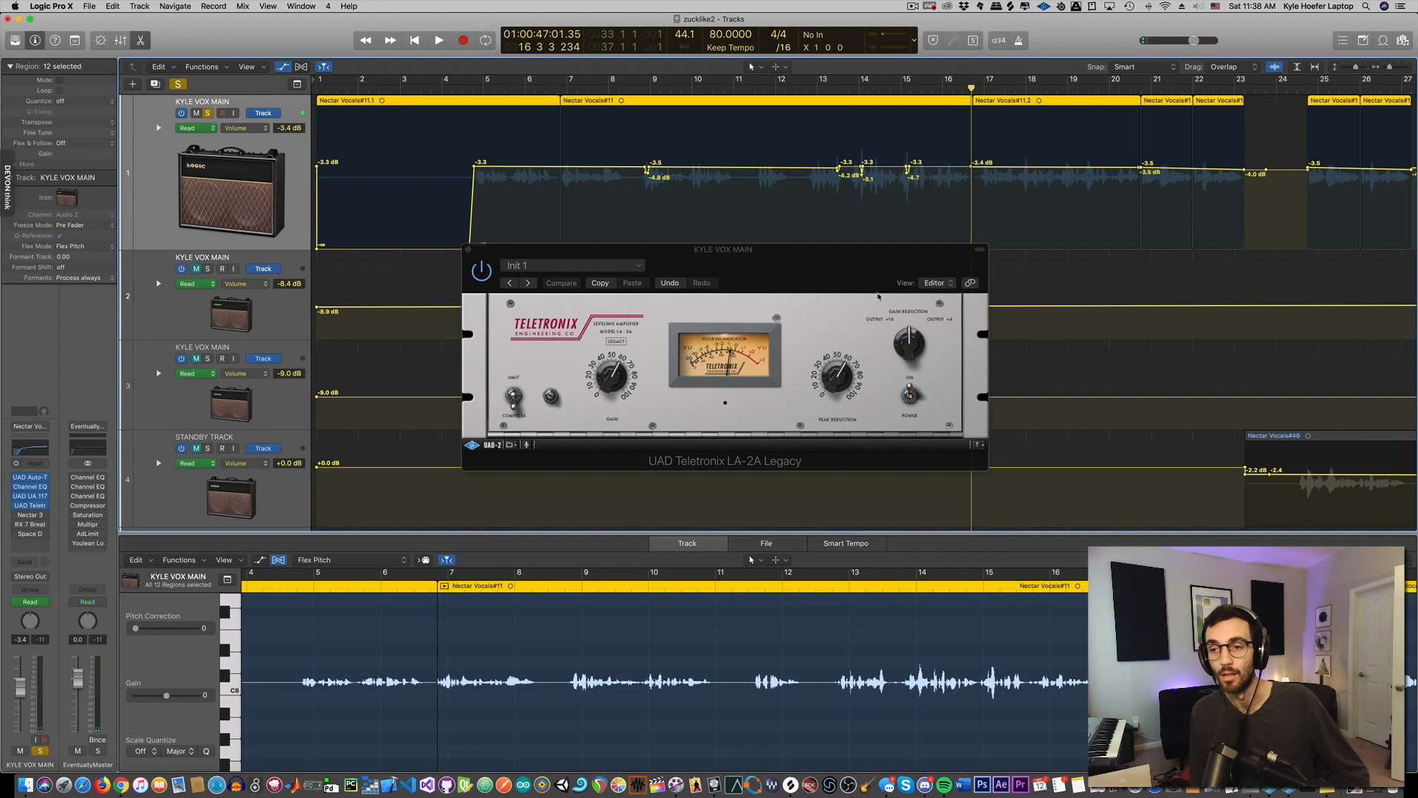
Replay the LA-2A compressed vocal from about bar 13 to bar 15 and check the levels on its channel strip meter.
drag(762, 283, 752, 258)
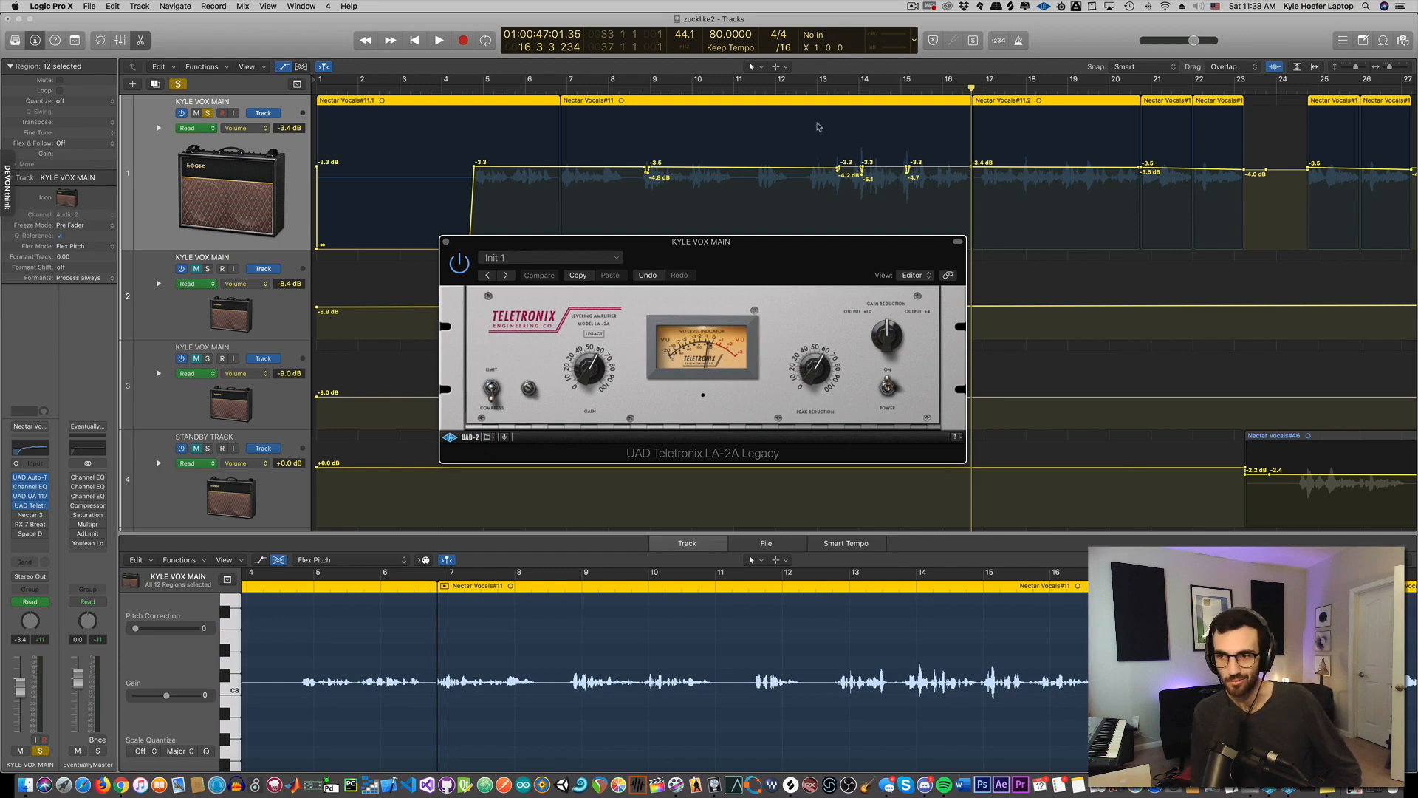
click(817, 89)
key(space)
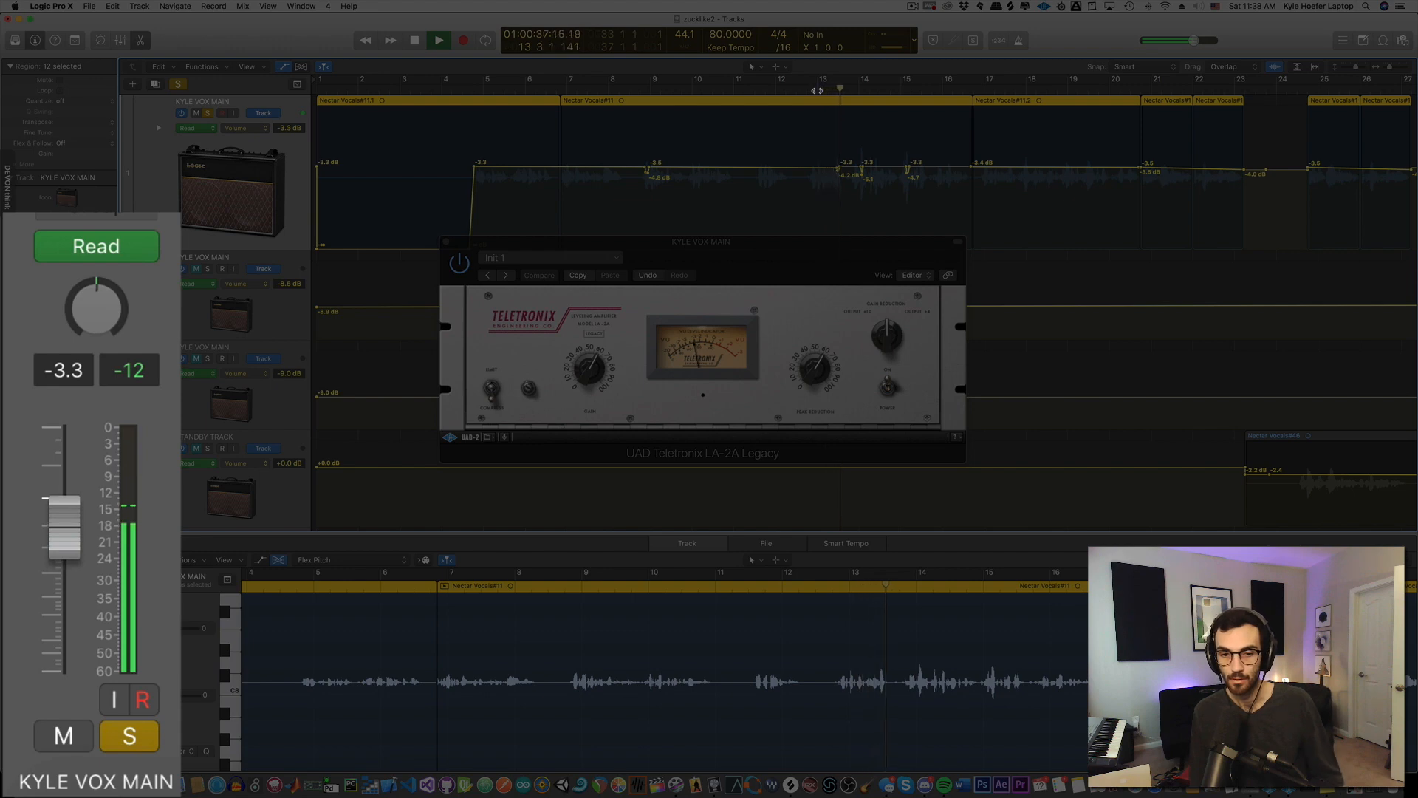
key(space)
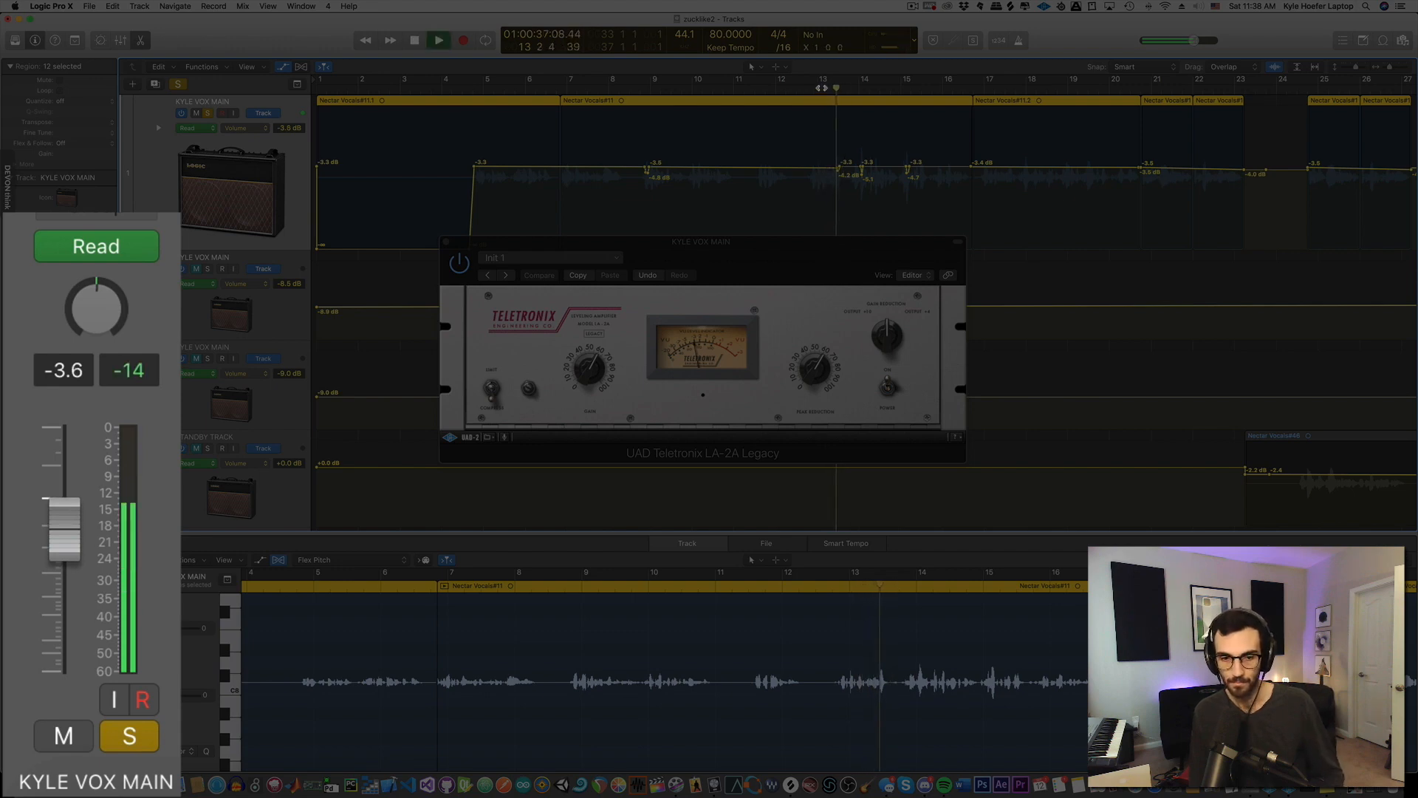
key(space)
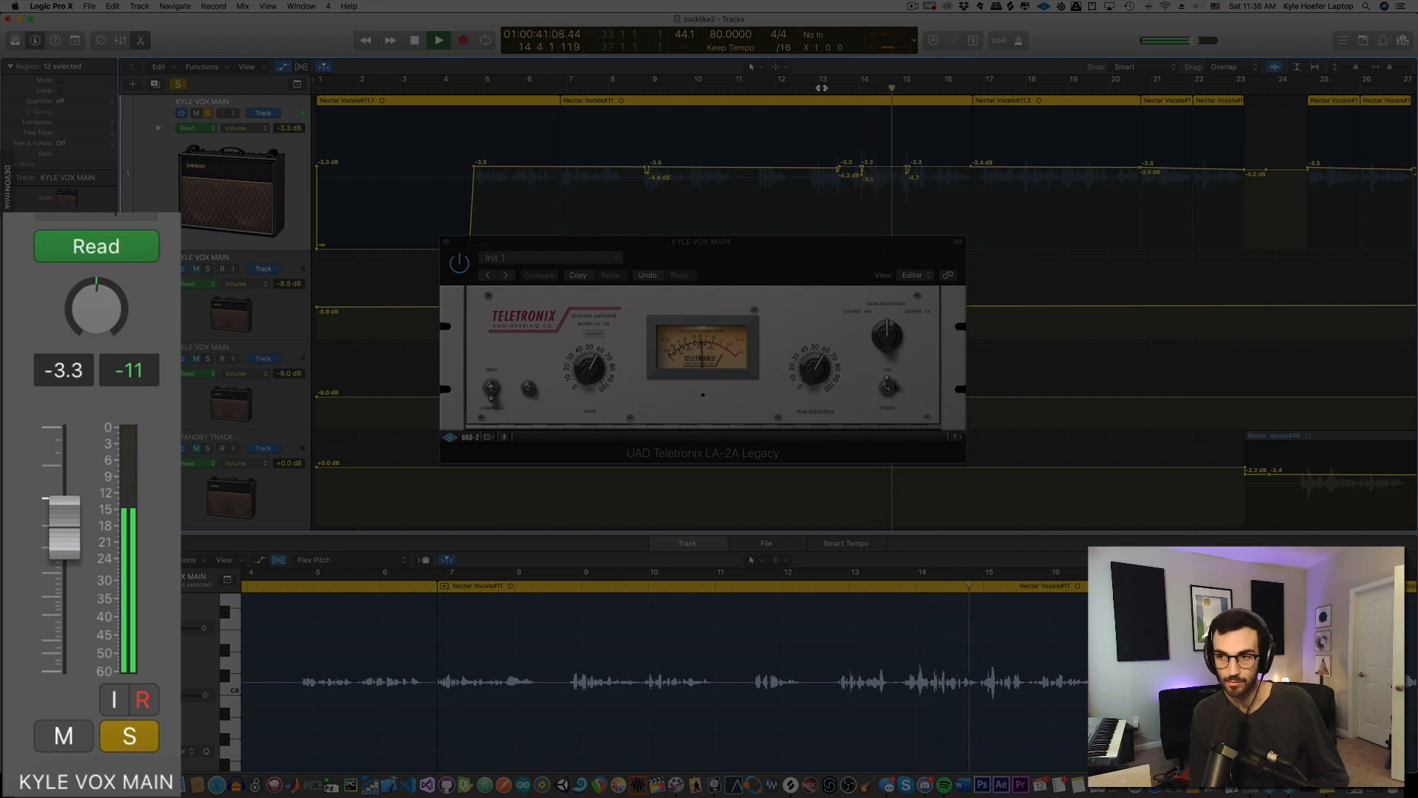
key(space)
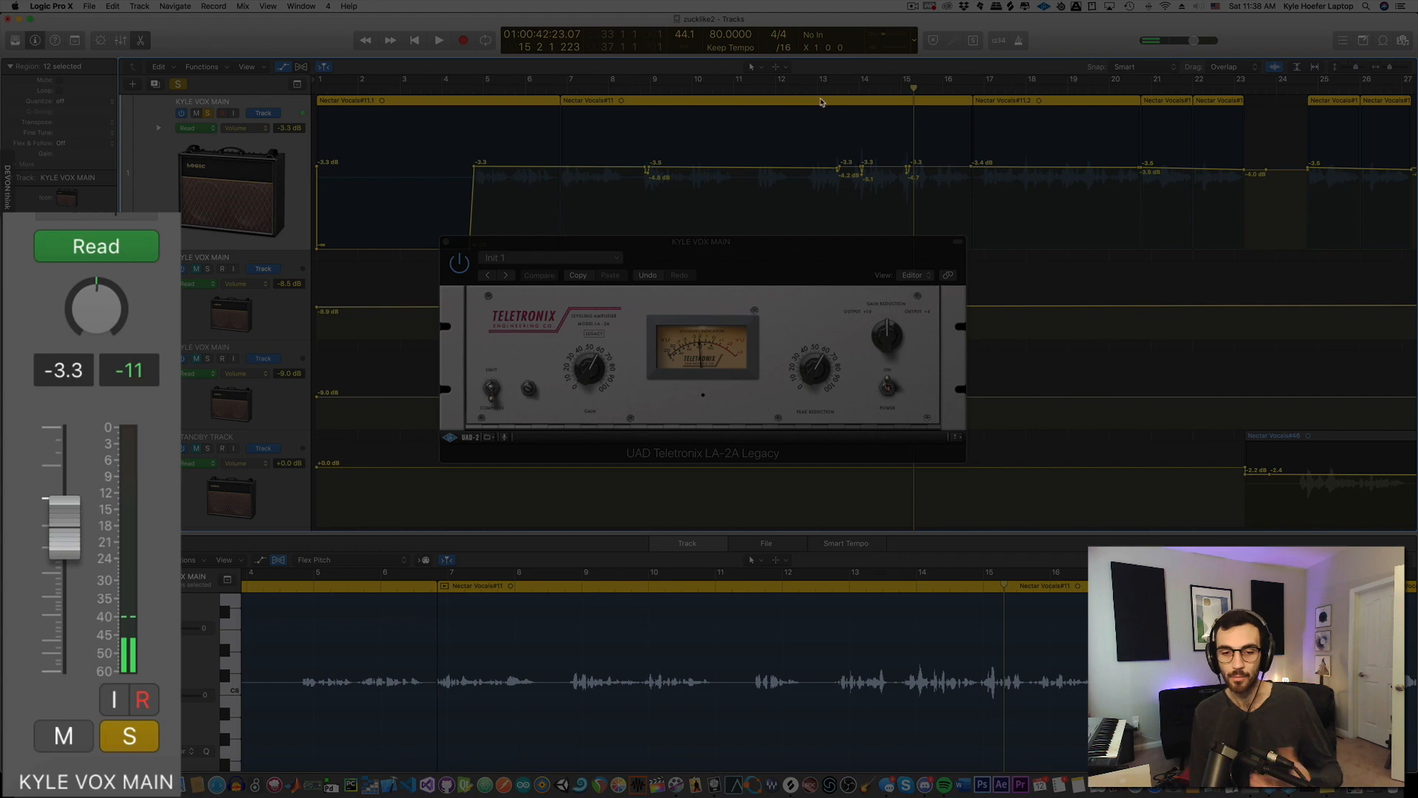
Replay the vocal through the LA-2A from just before bar 13 to about bar 14 while watching its VU meter.
click(816, 92)
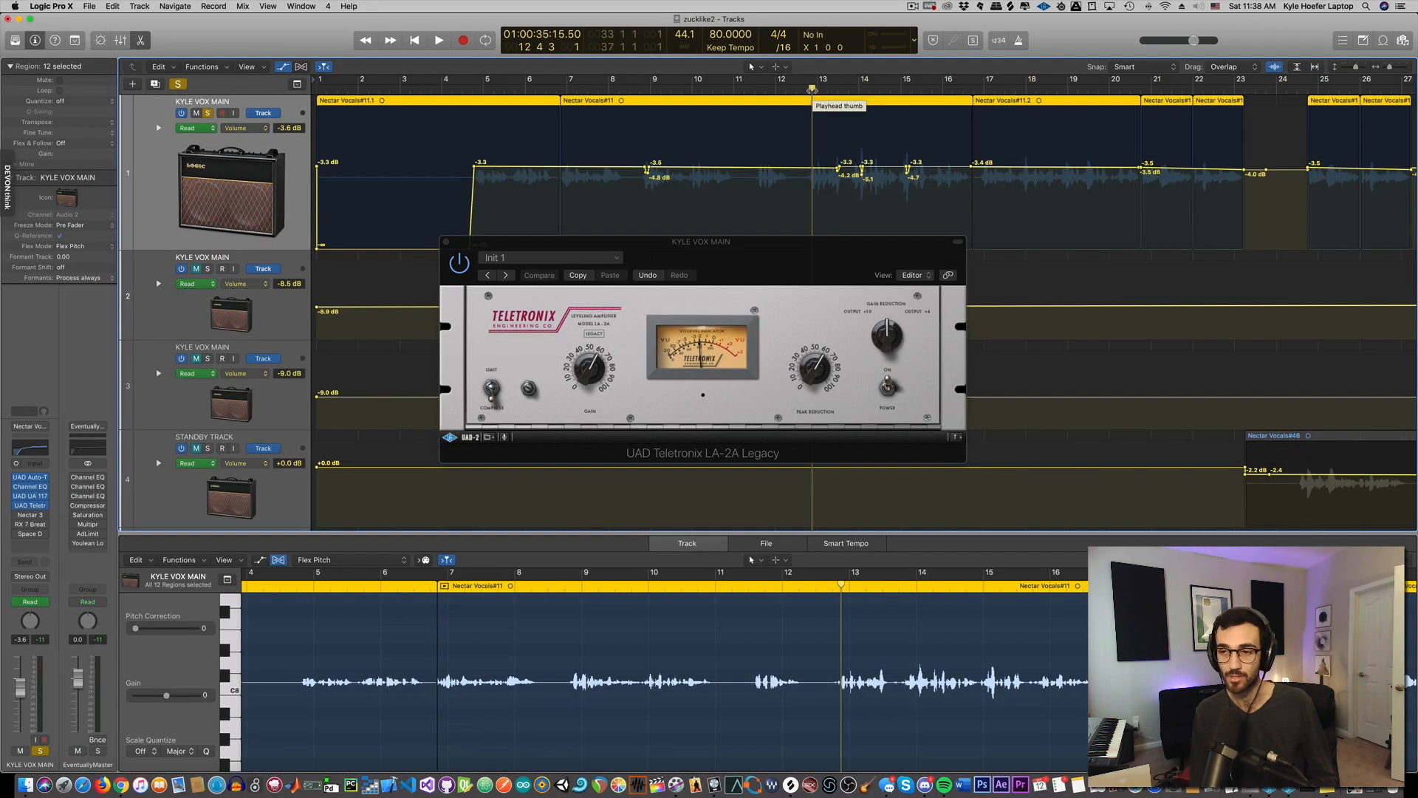
key(space)
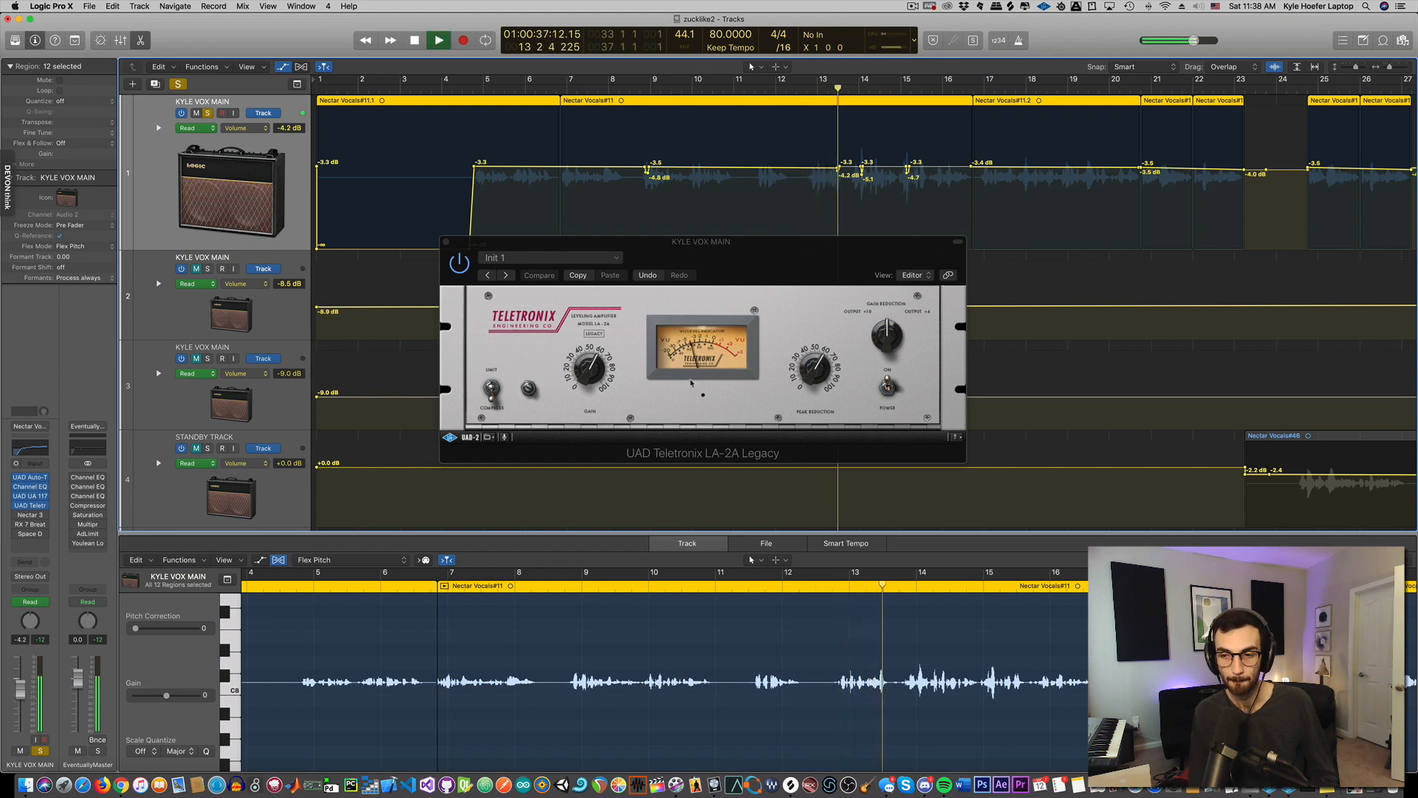
key(space)
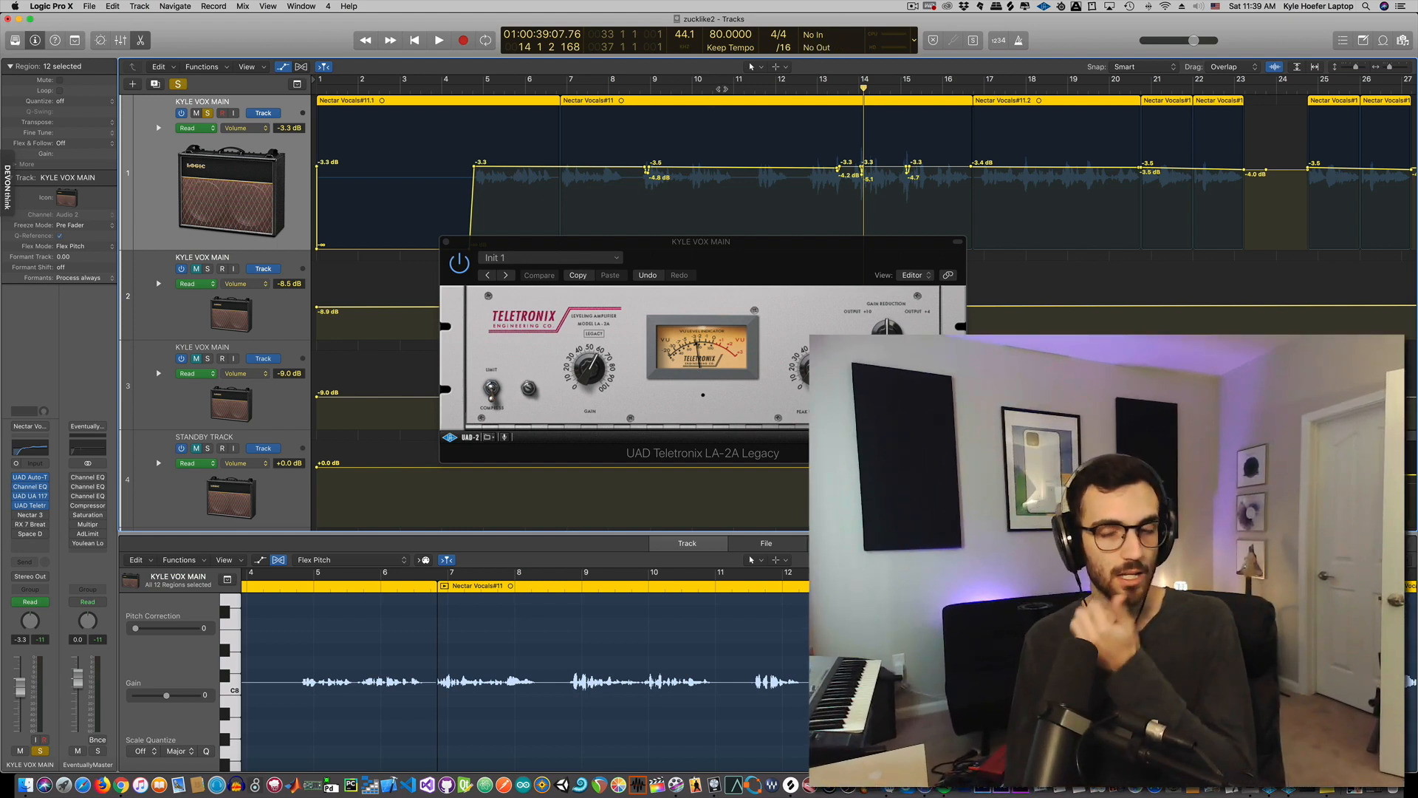
Listen to the LA-2A compressed vocal from about bar 10 to bar 11, then close the plug-in window.
click(722, 89)
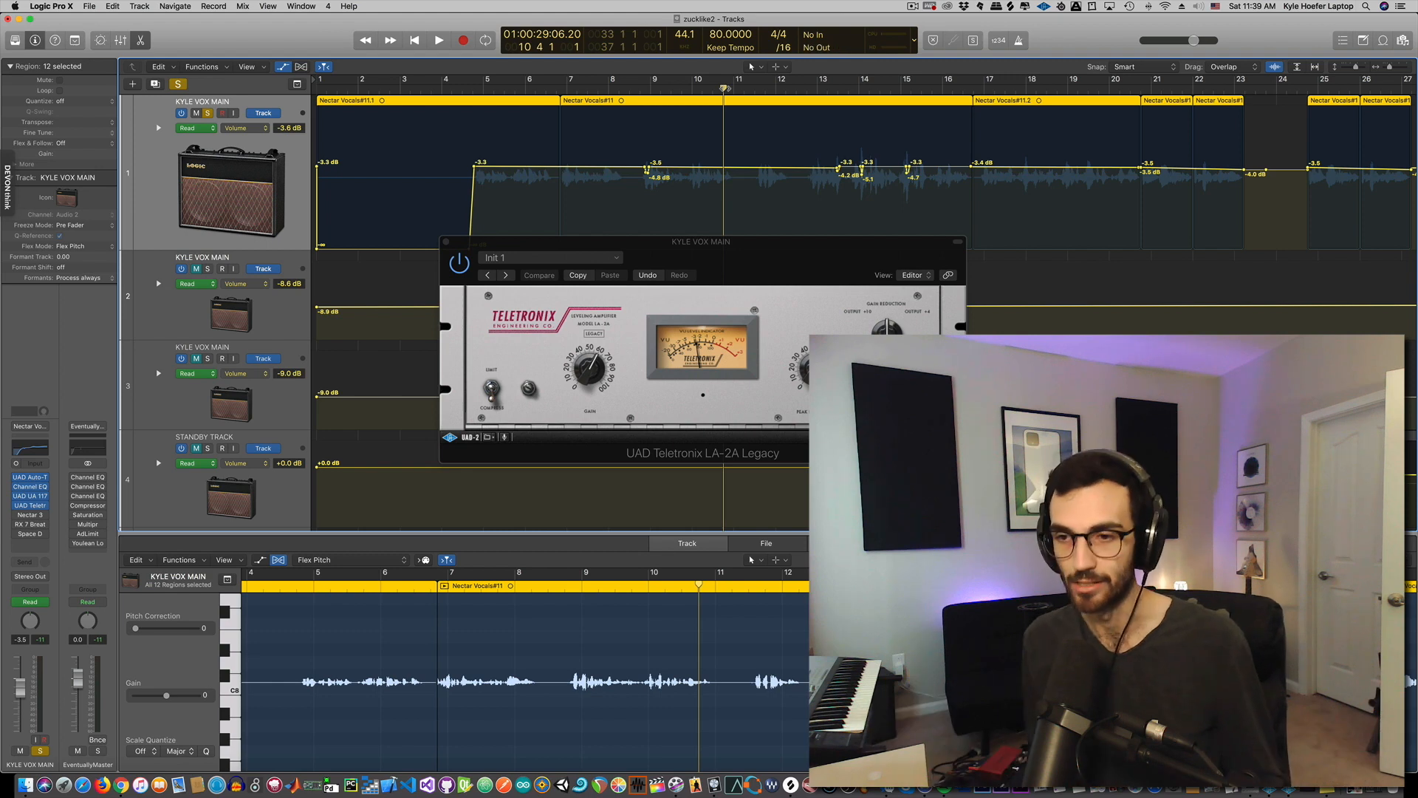
click(713, 90)
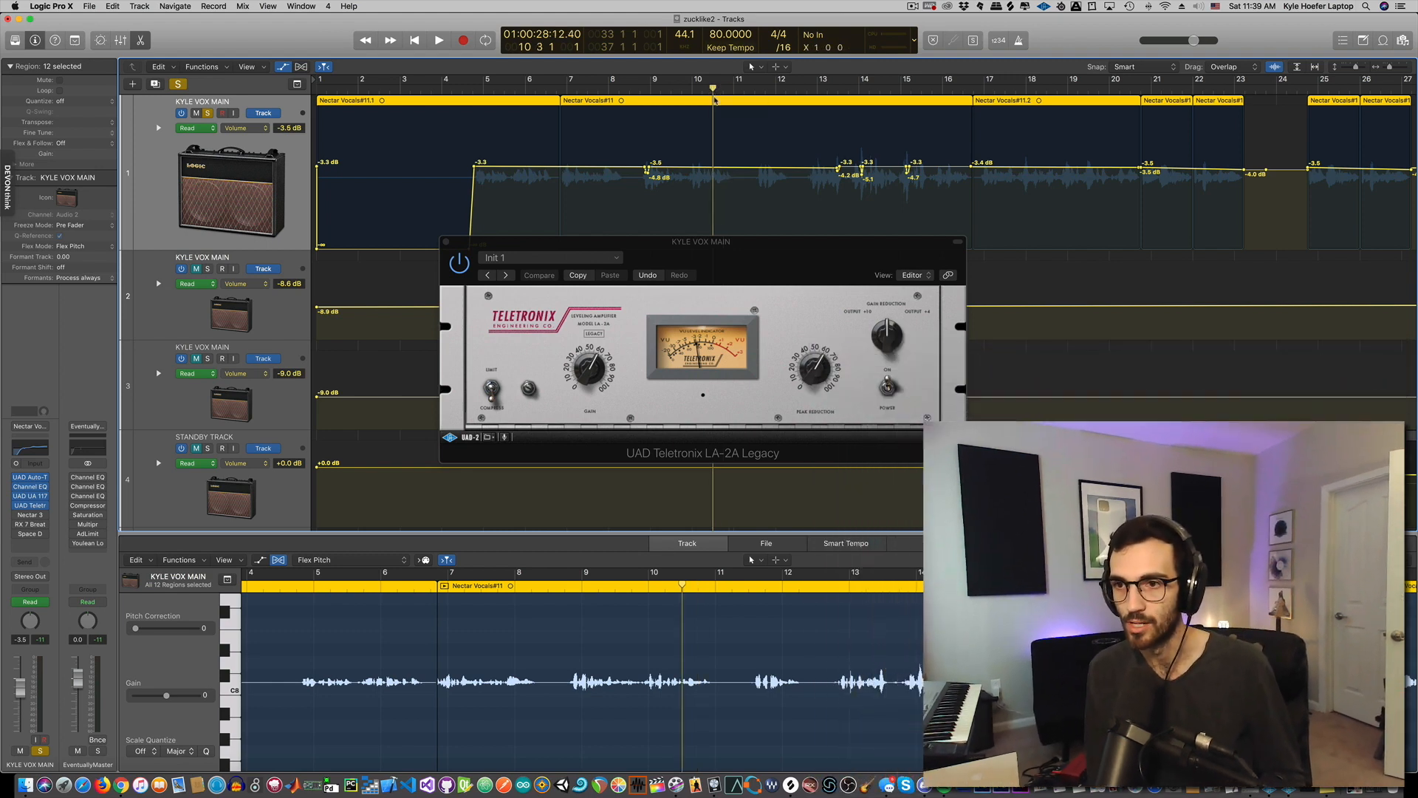
key(space)
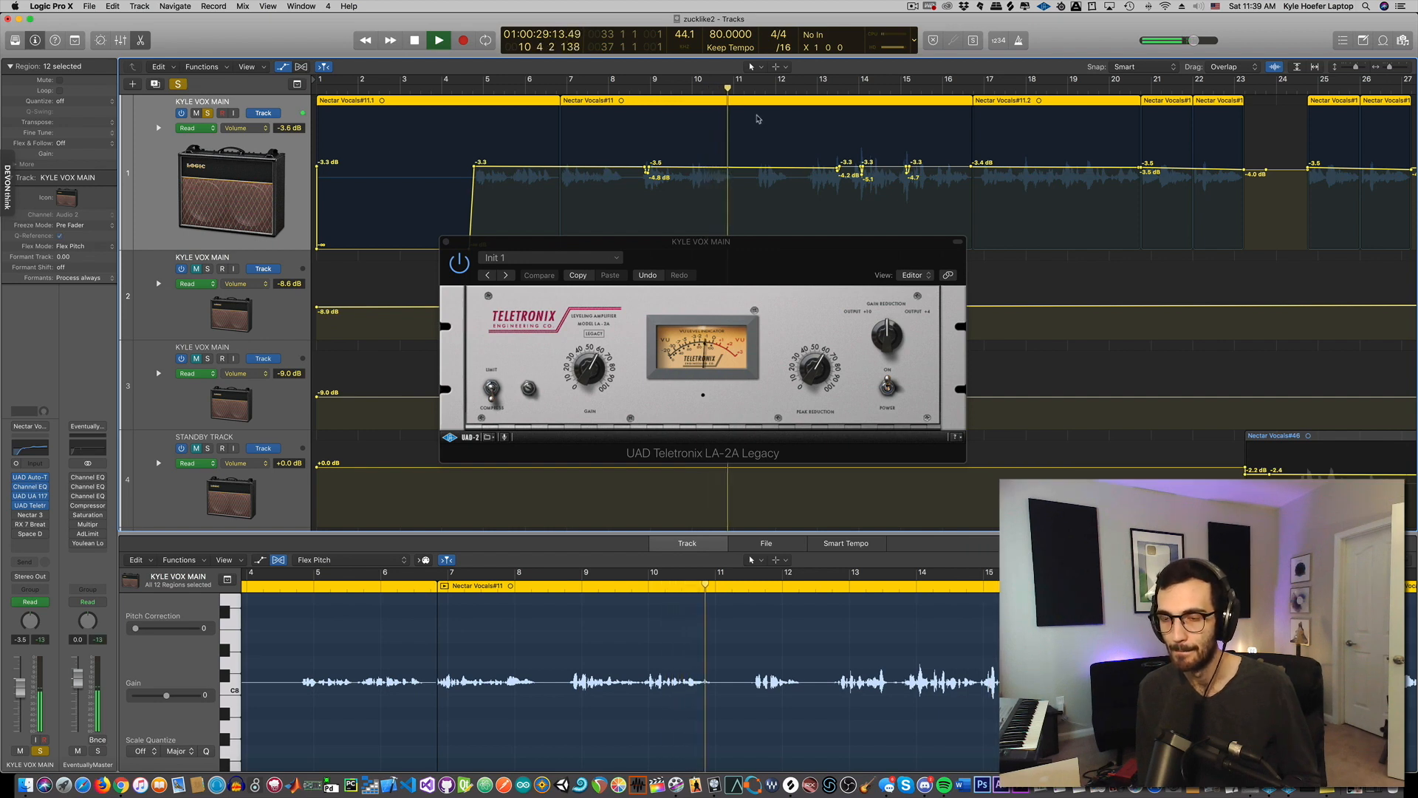
key(space)
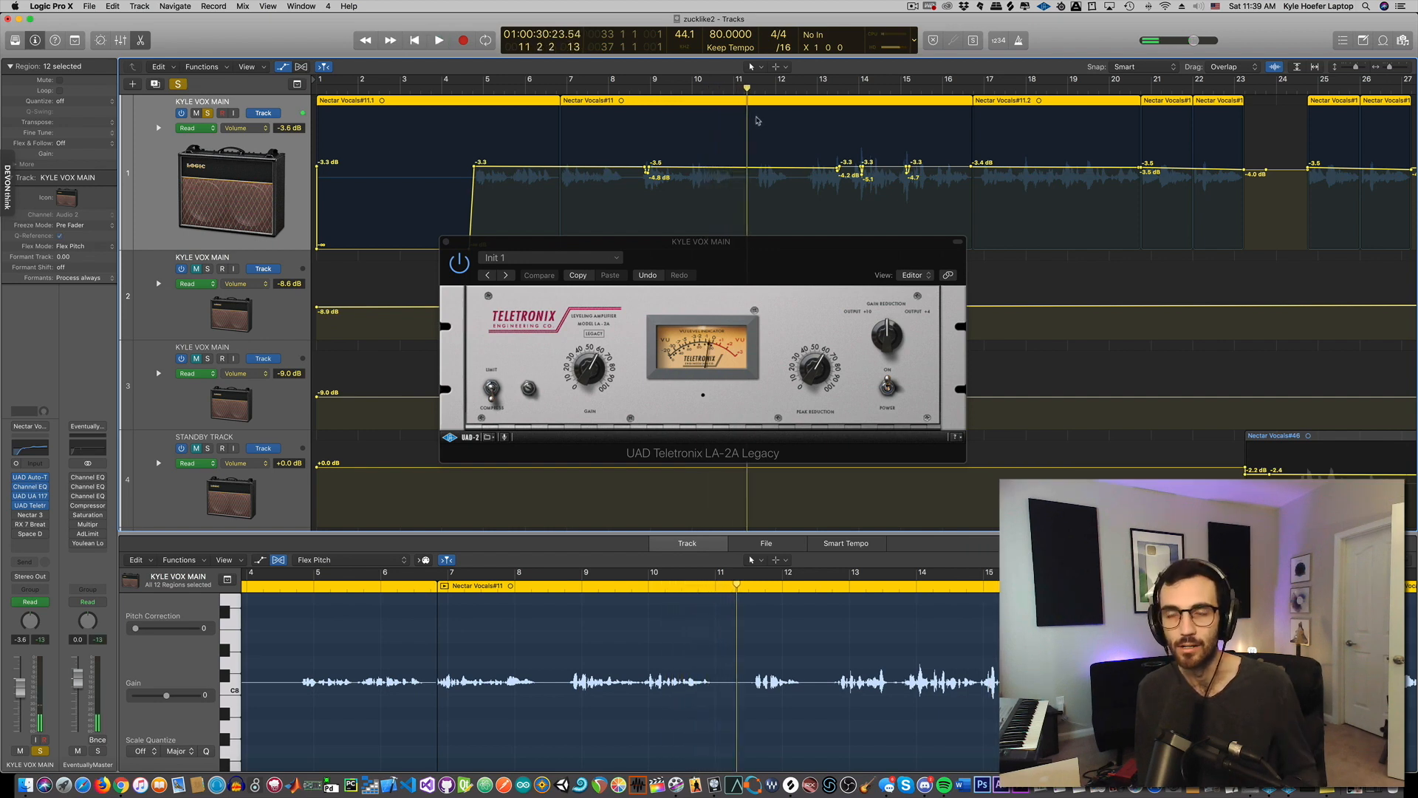
click(446, 242)
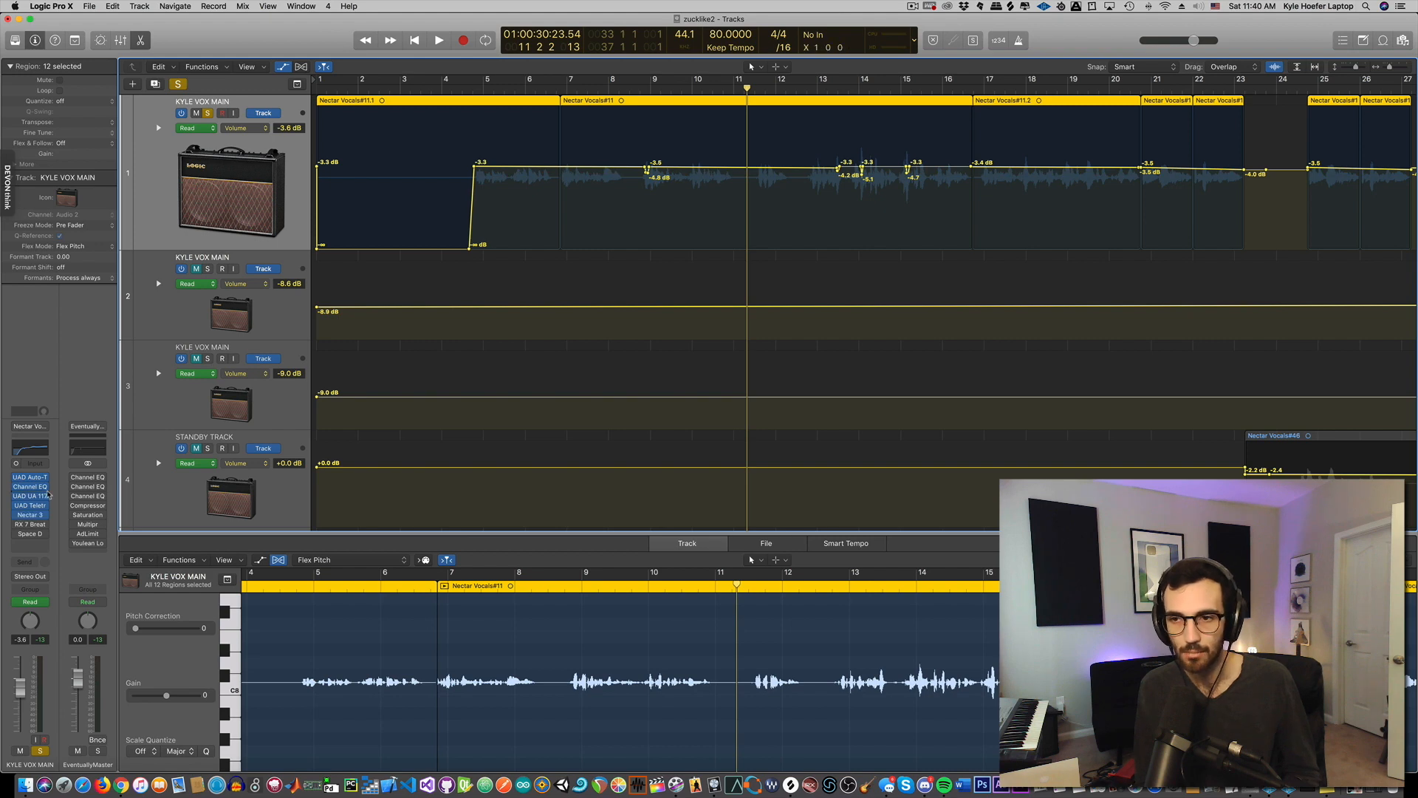
Re-enable the Nectar 3 insert on the first vocal track, open it below the waveform and show its Compressor 1 module.
click(32, 516)
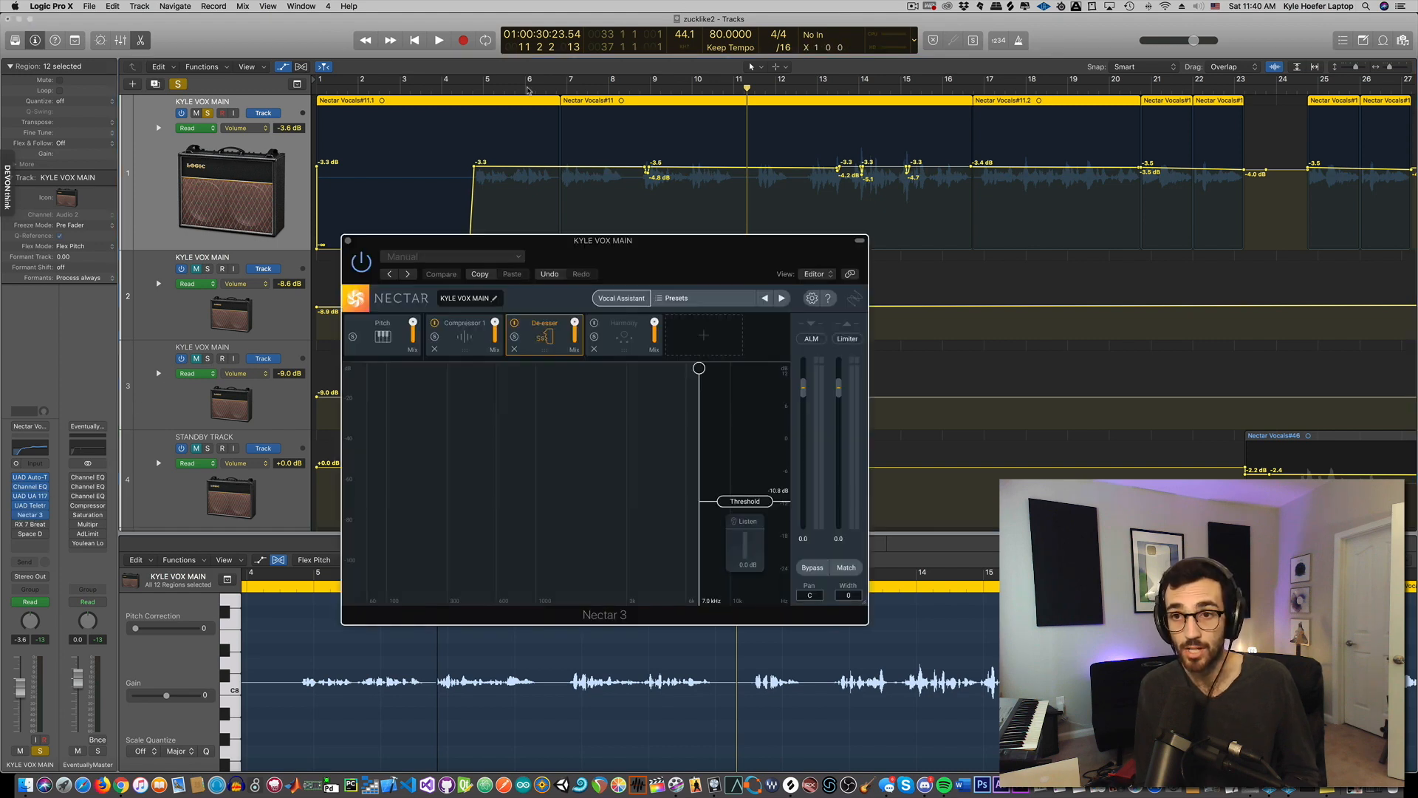
drag(619, 244, 811, 145)
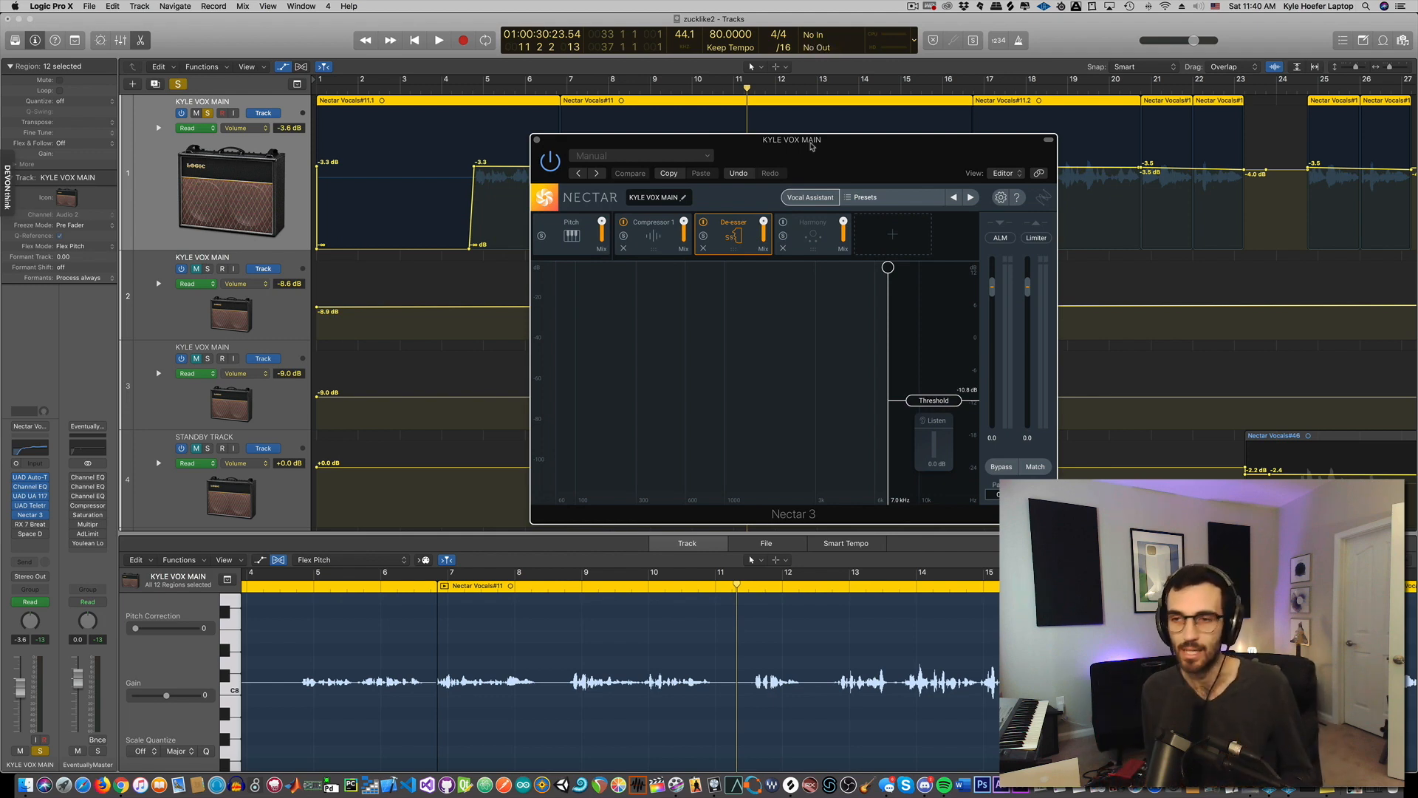
click(657, 241)
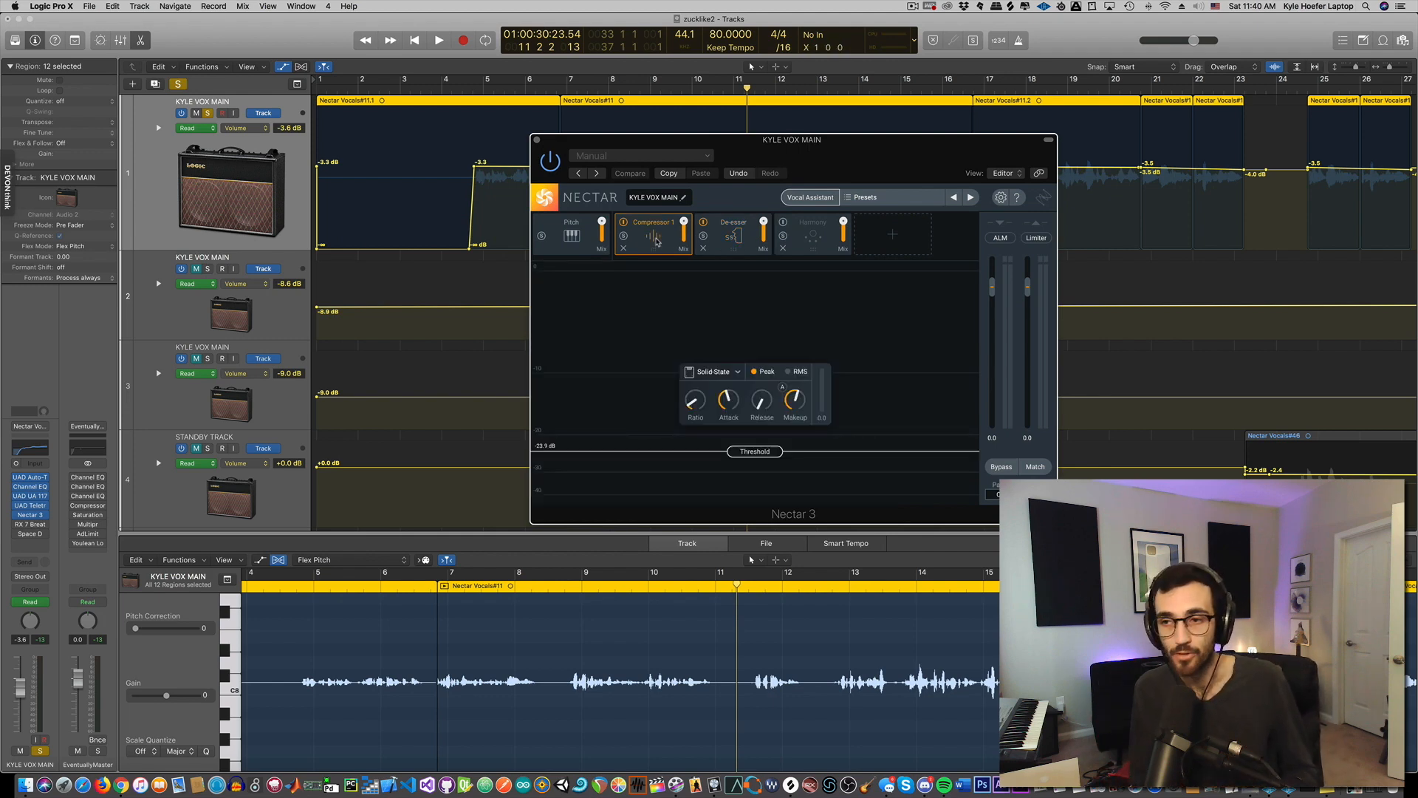
drag(802, 167, 688, 286)
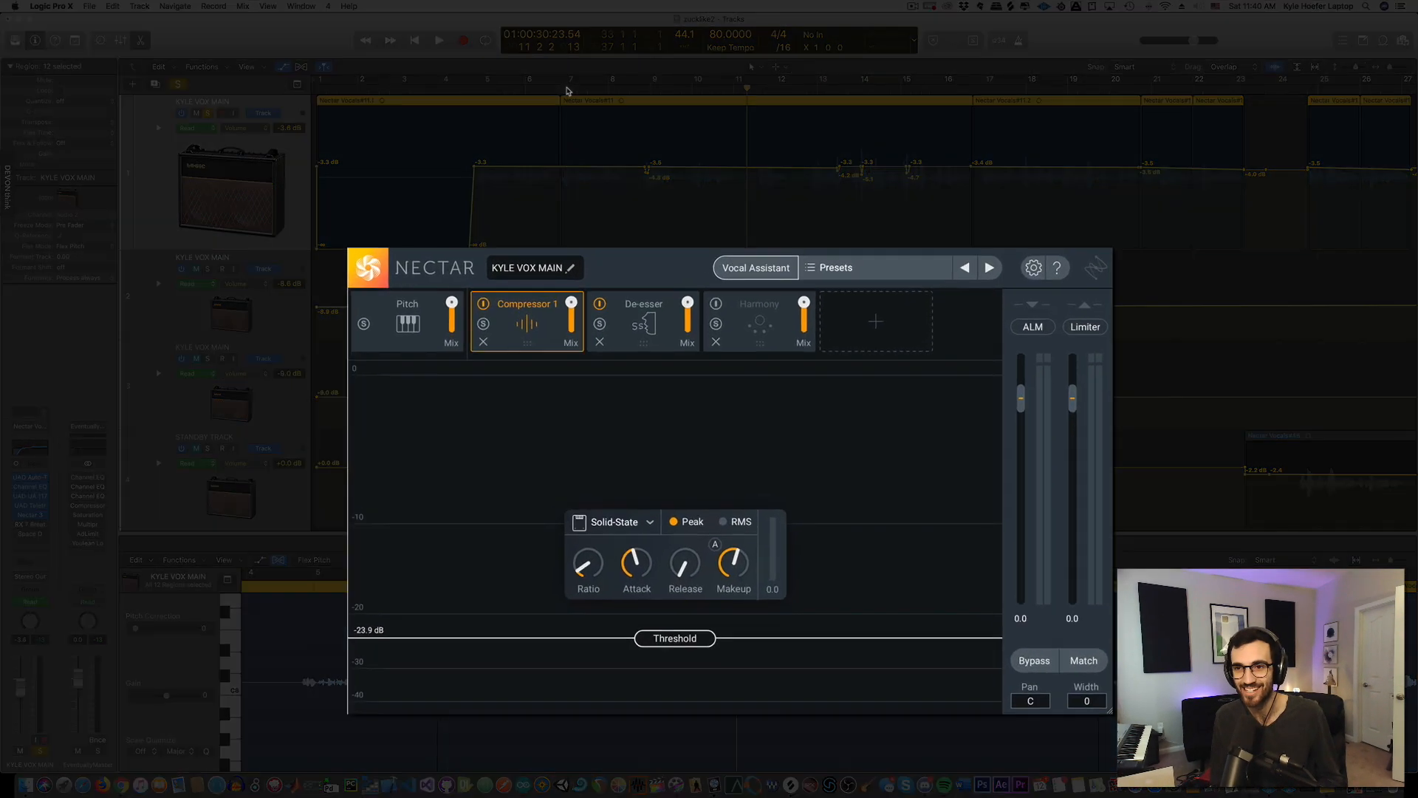
Bypass Nectar's De-esser and listen to Compressor 1 working on the vocal from about bar 6 to bar 12.
key(space)
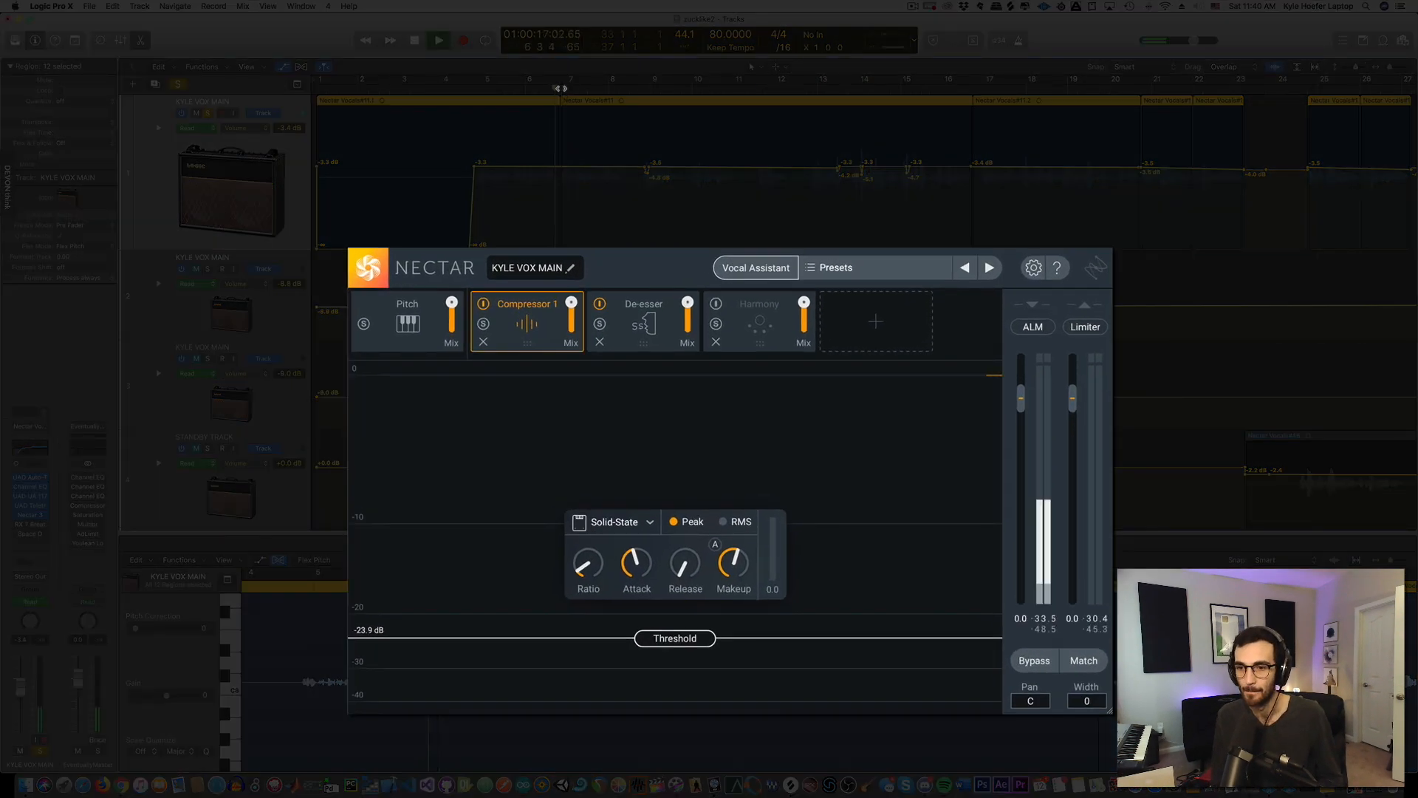
click(599, 304)
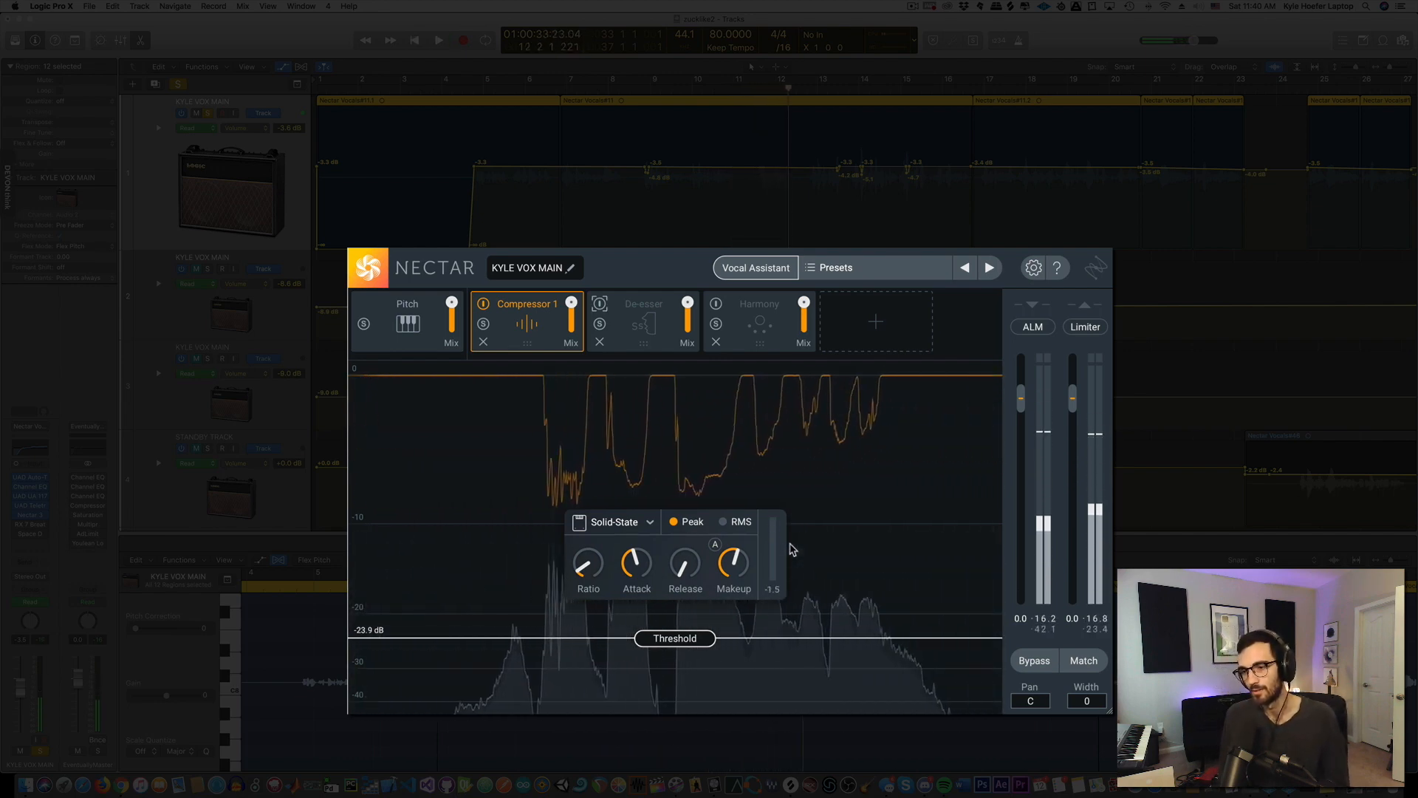
key(space)
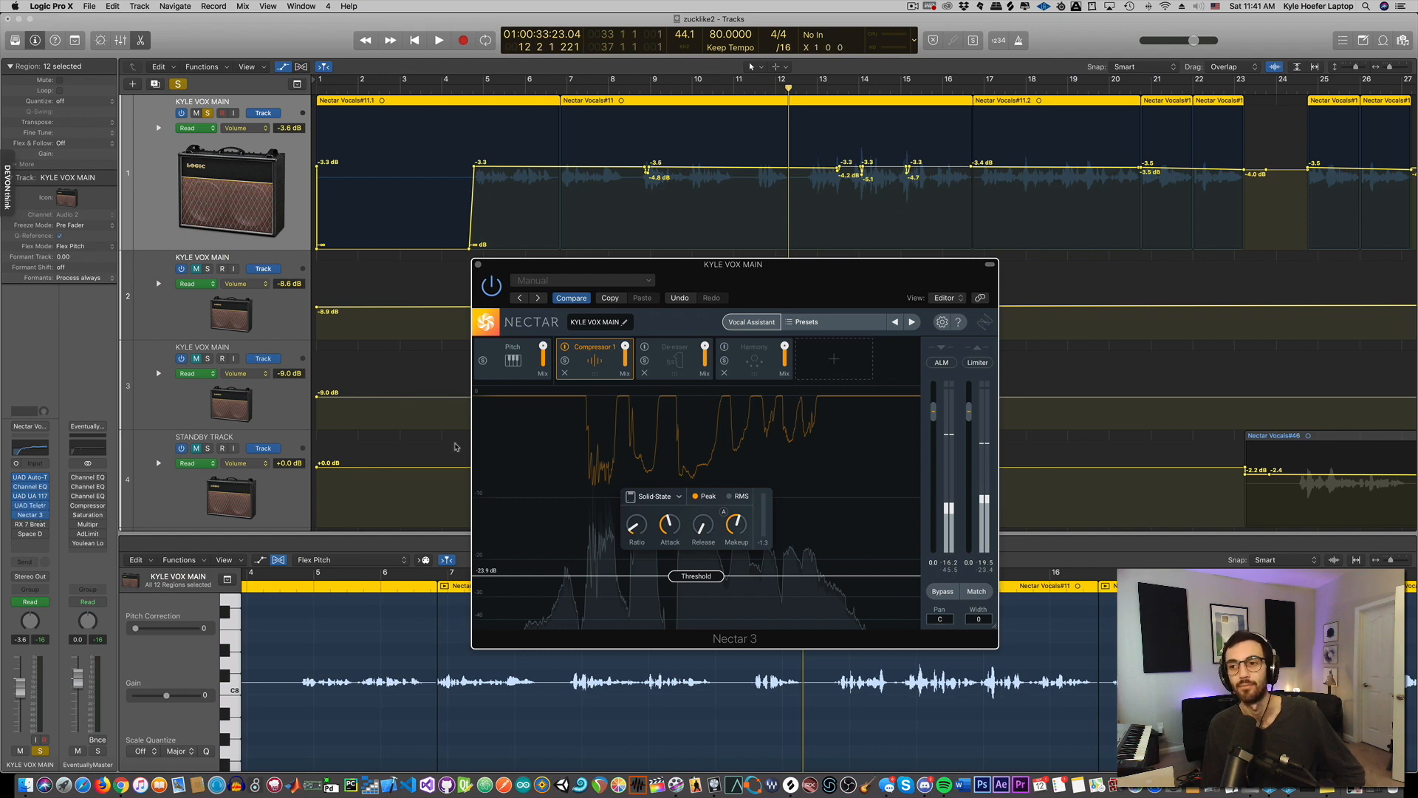
Turn the De-esser module back on, show it and compare the vocal from bar 7 with the module active and bypassed.
click(666, 349)
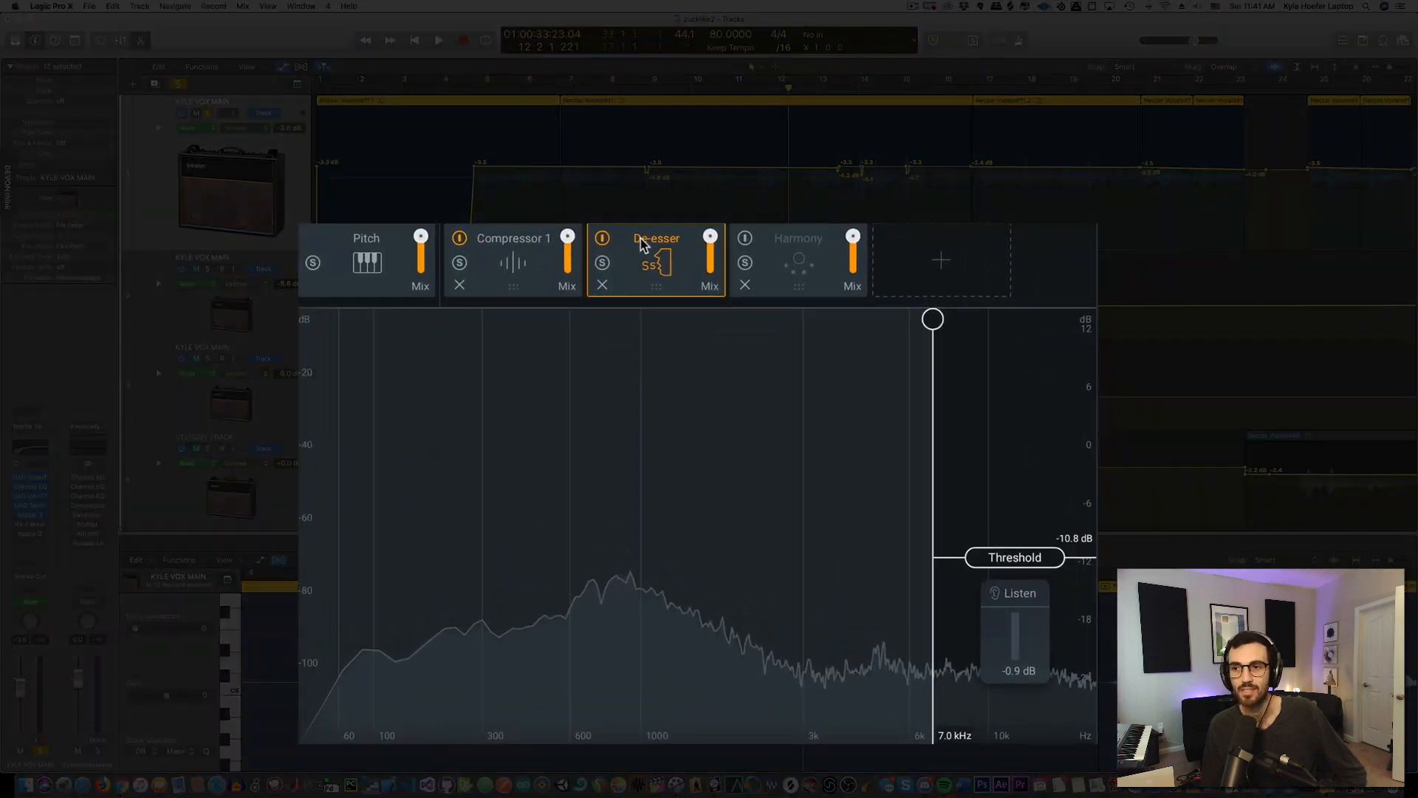
click(560, 89)
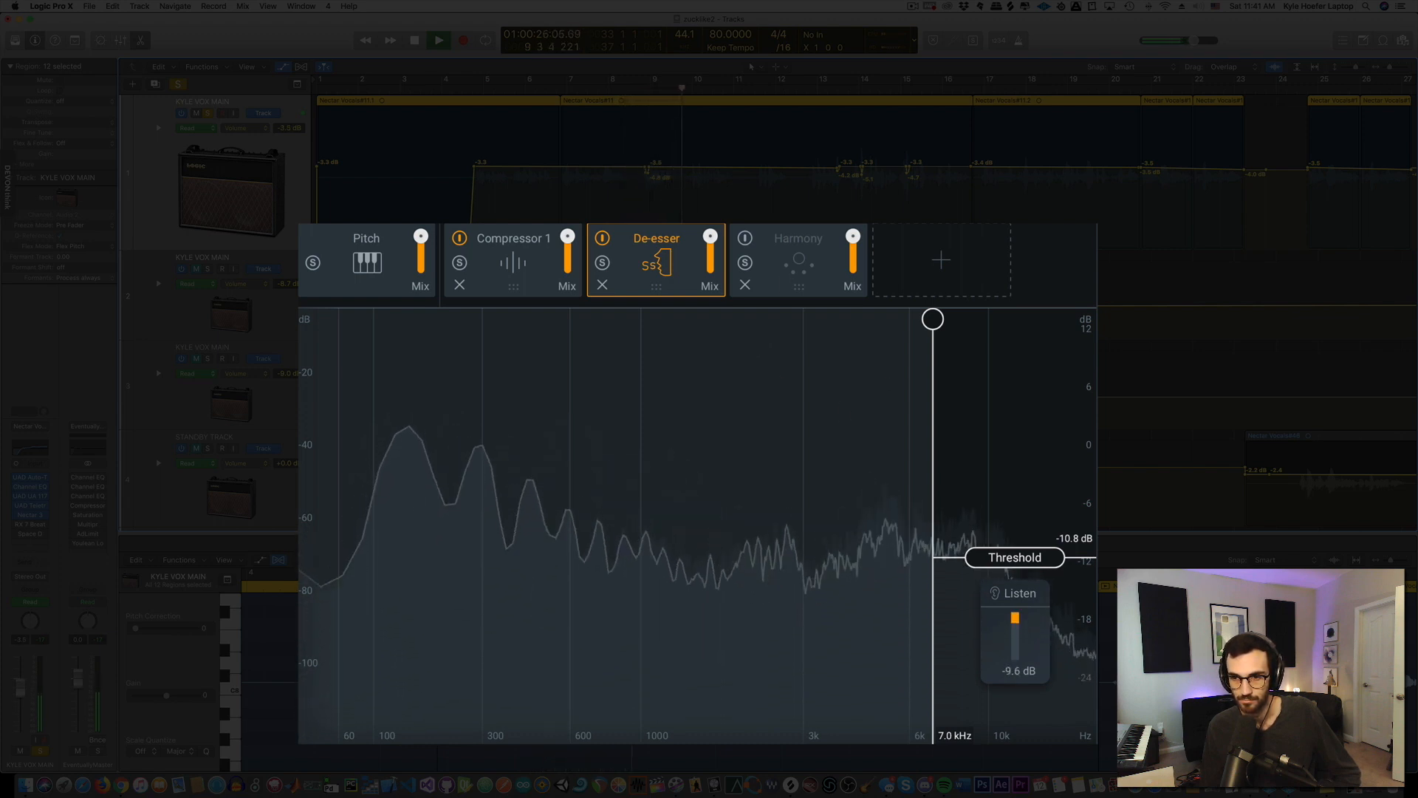
click(602, 238)
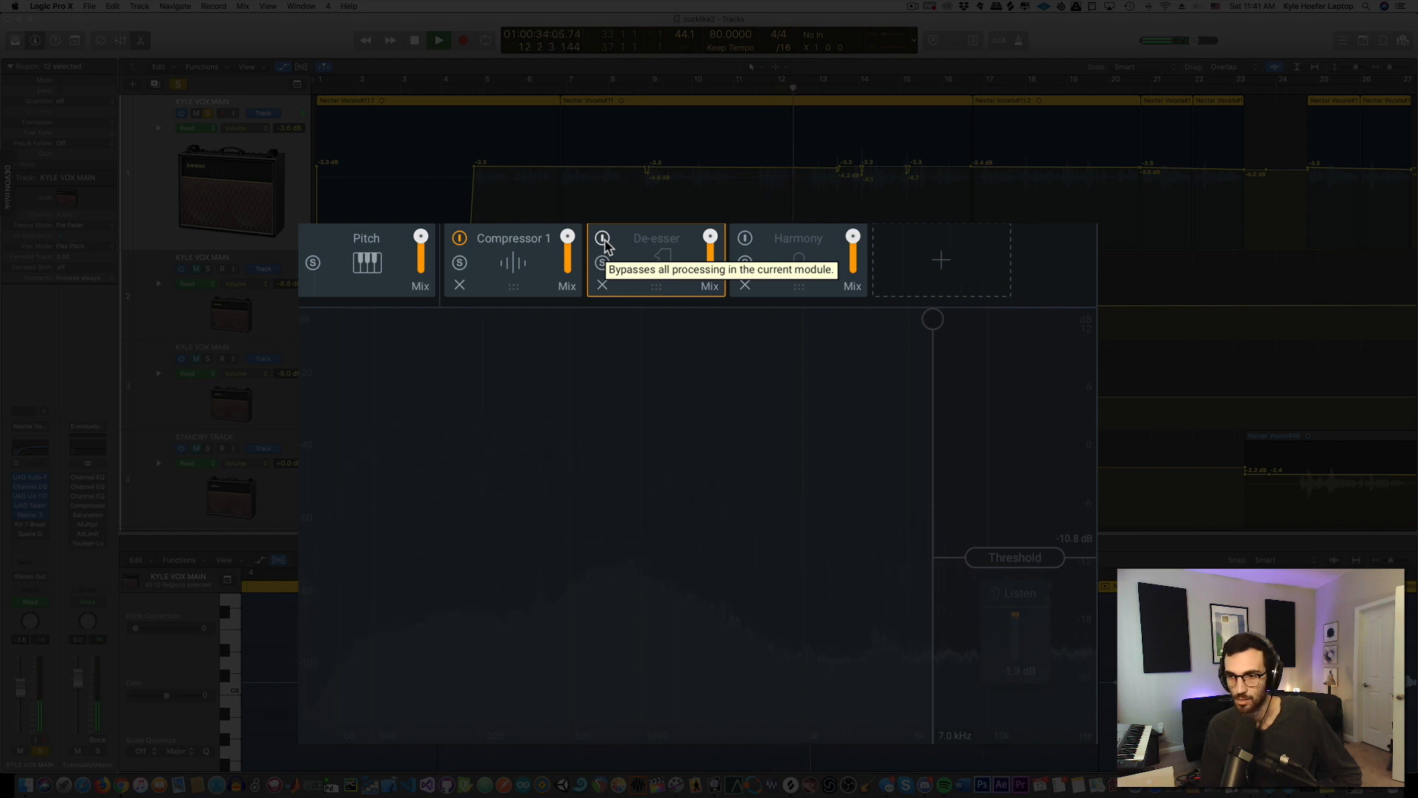
click(602, 238)
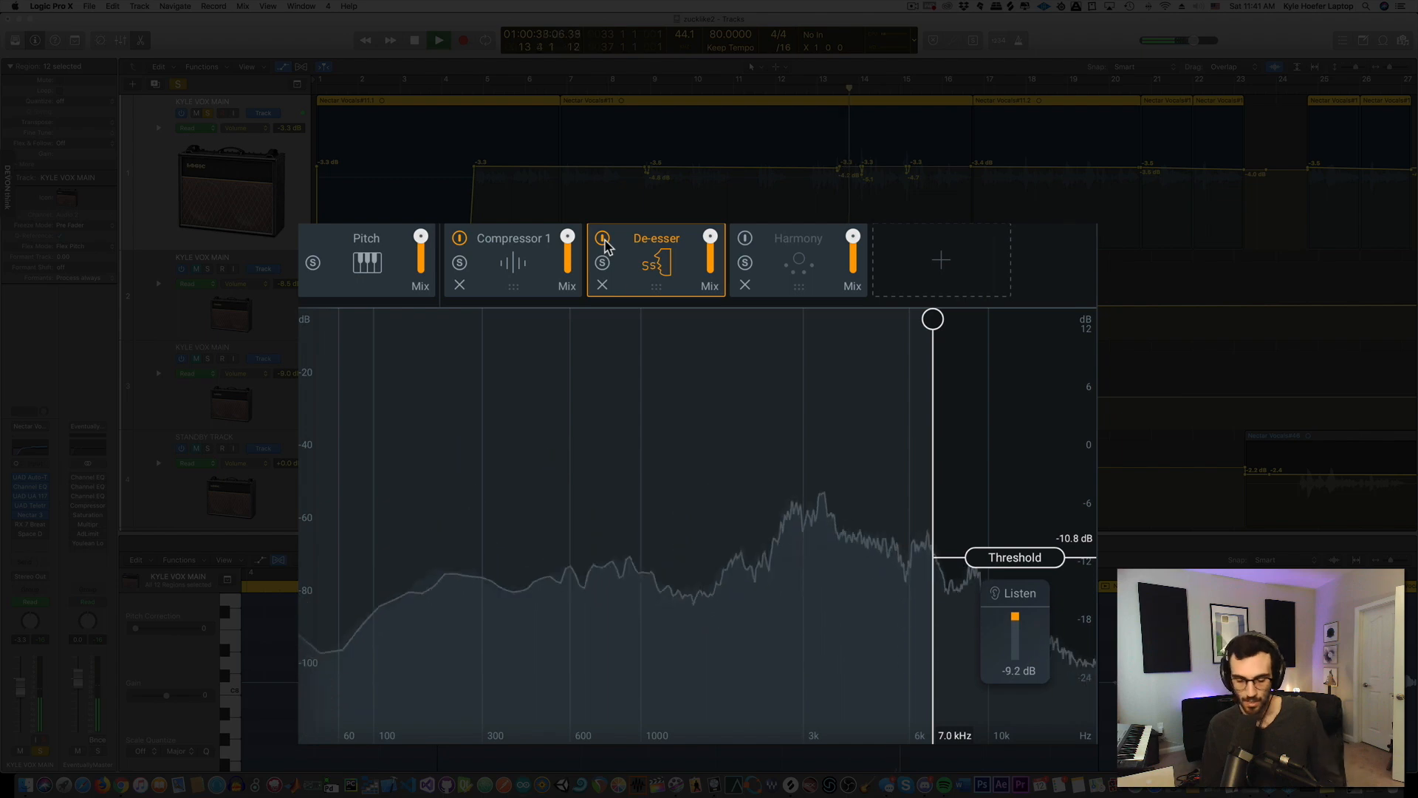
key(space)
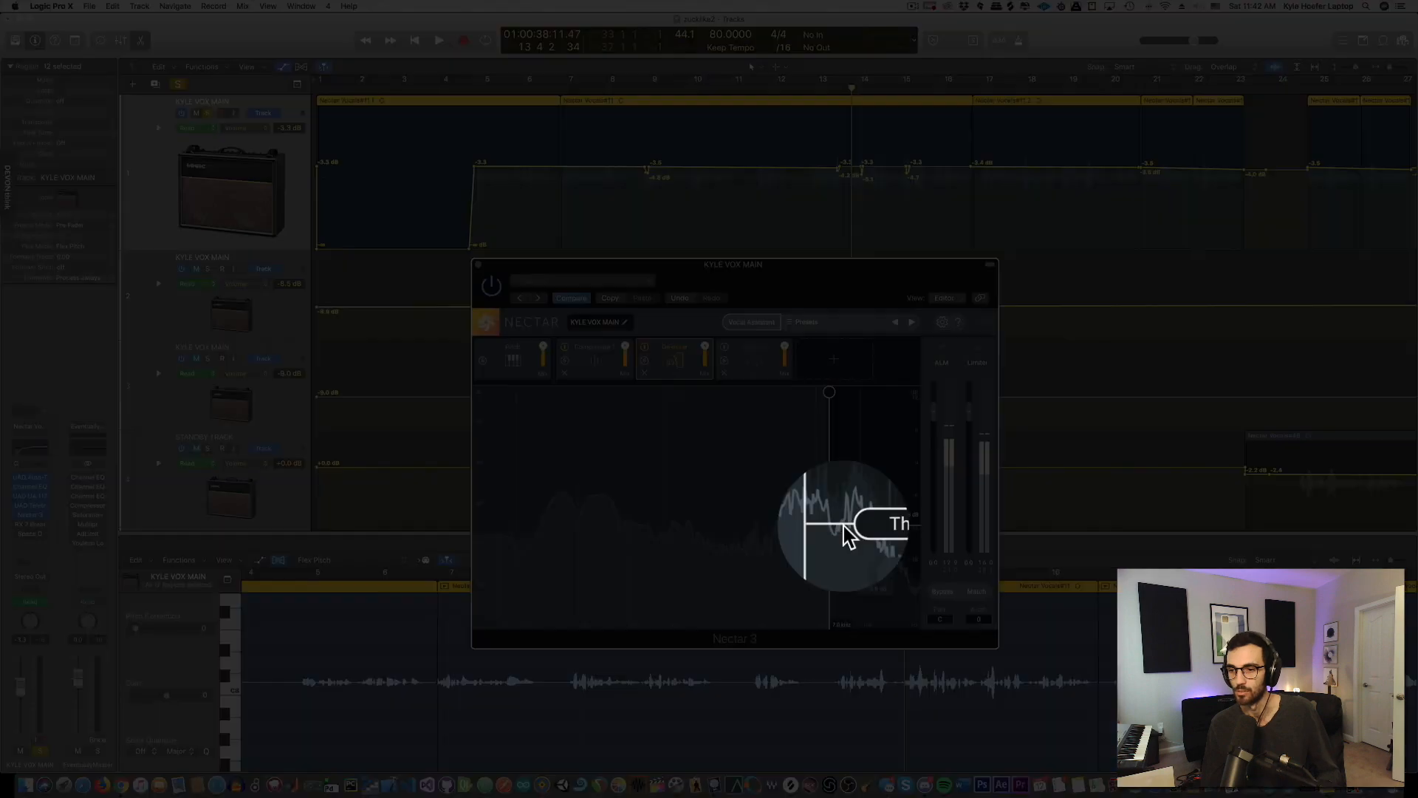
Turn on Listen in the De-esser and play from just before bar 9 to about bar 14 to hear the isolated sibilance.
click(869, 546)
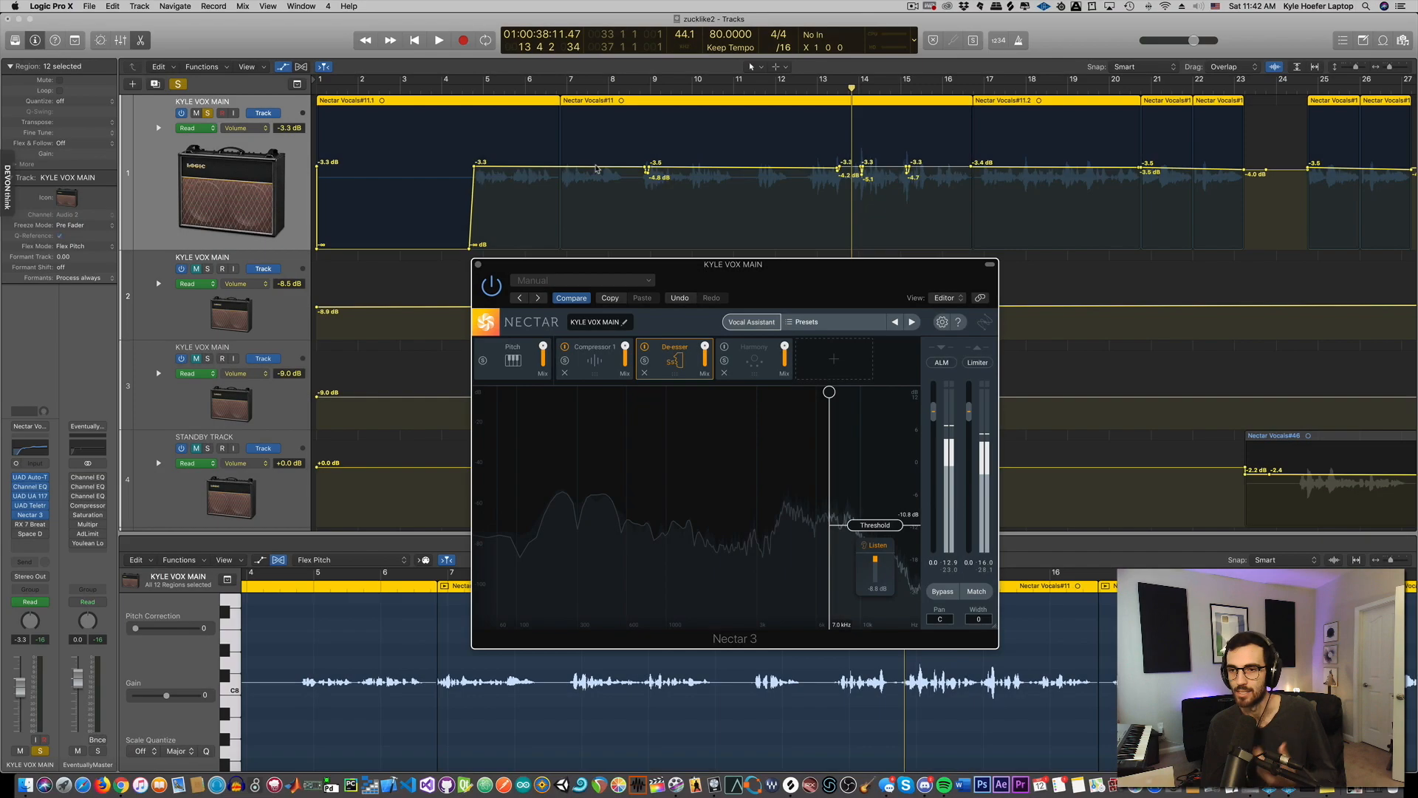
click(639, 90)
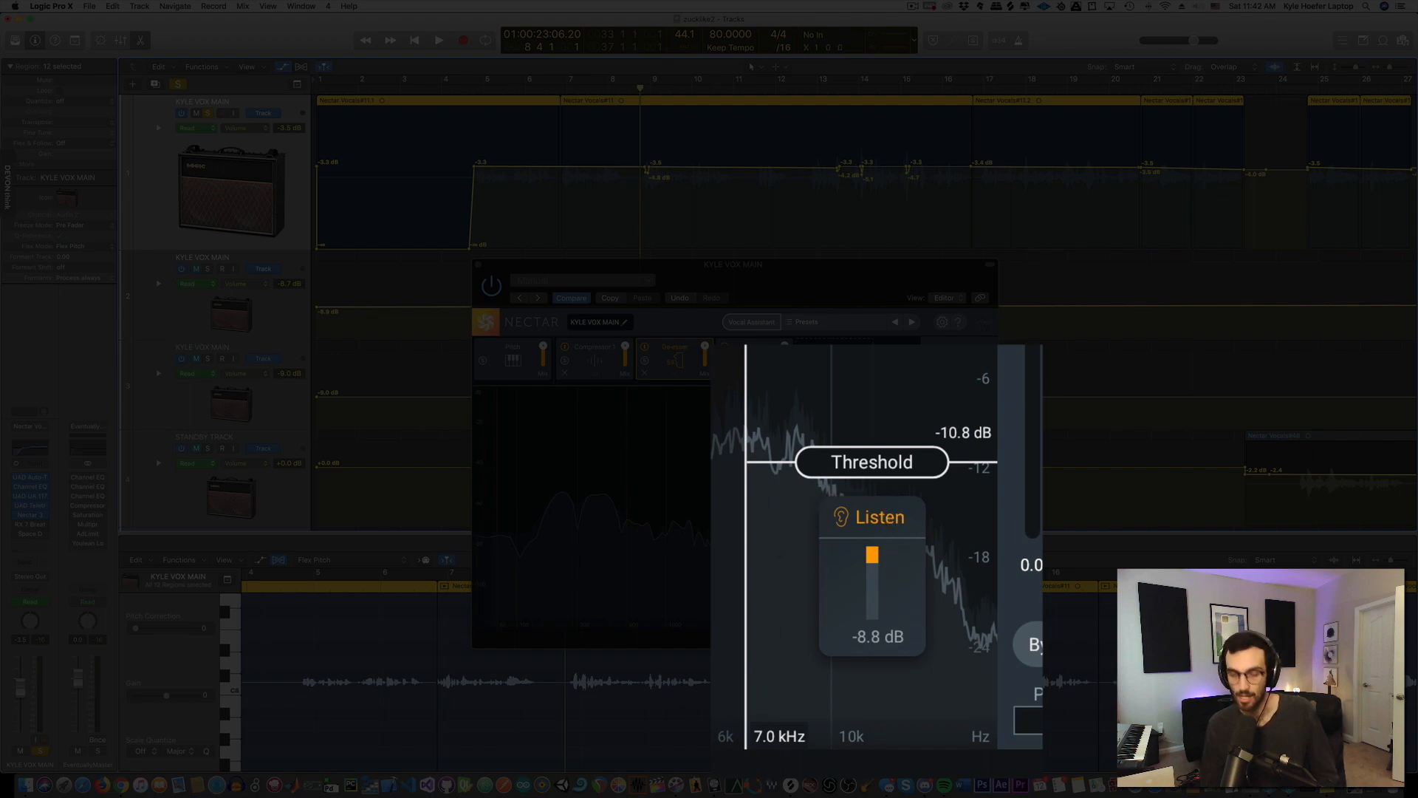
key(space)
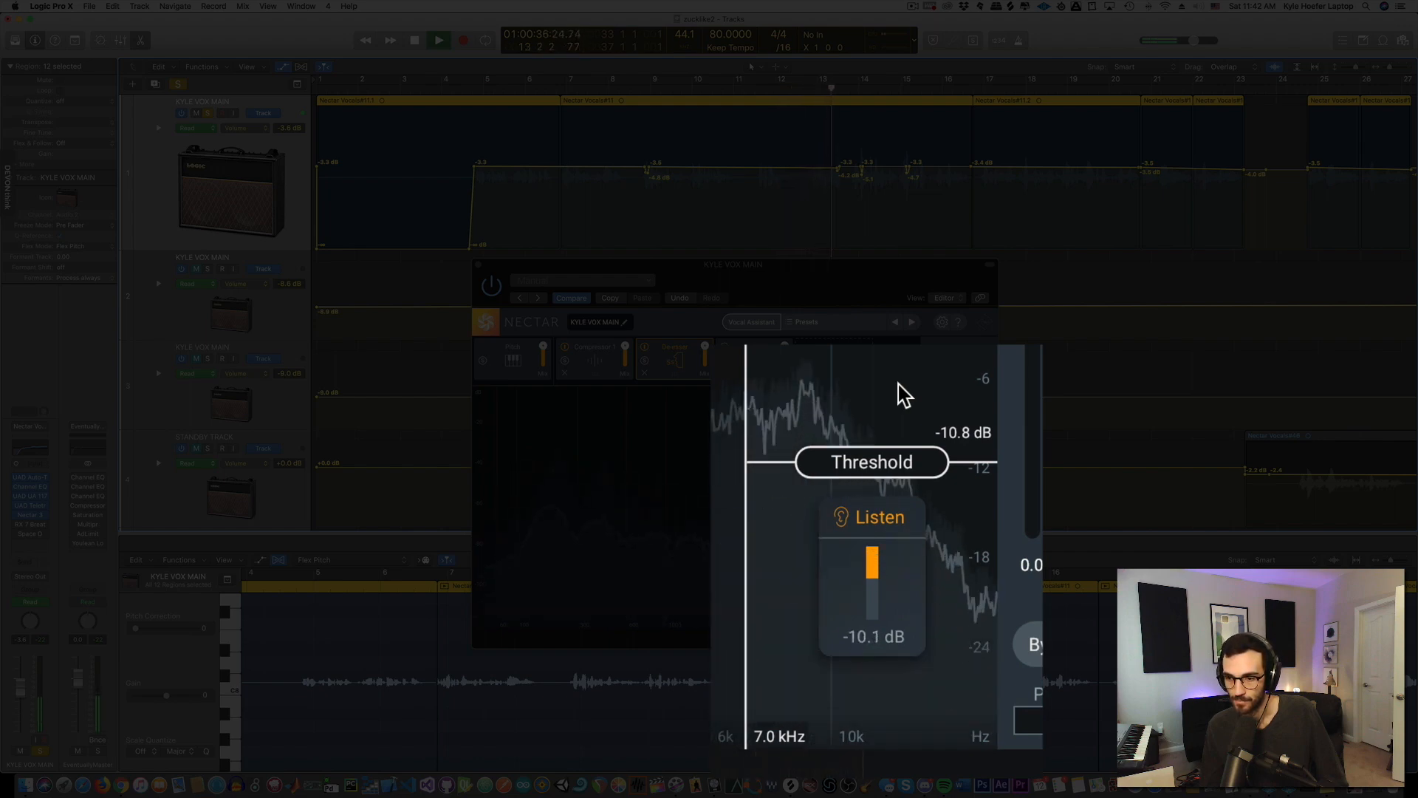
key(space)
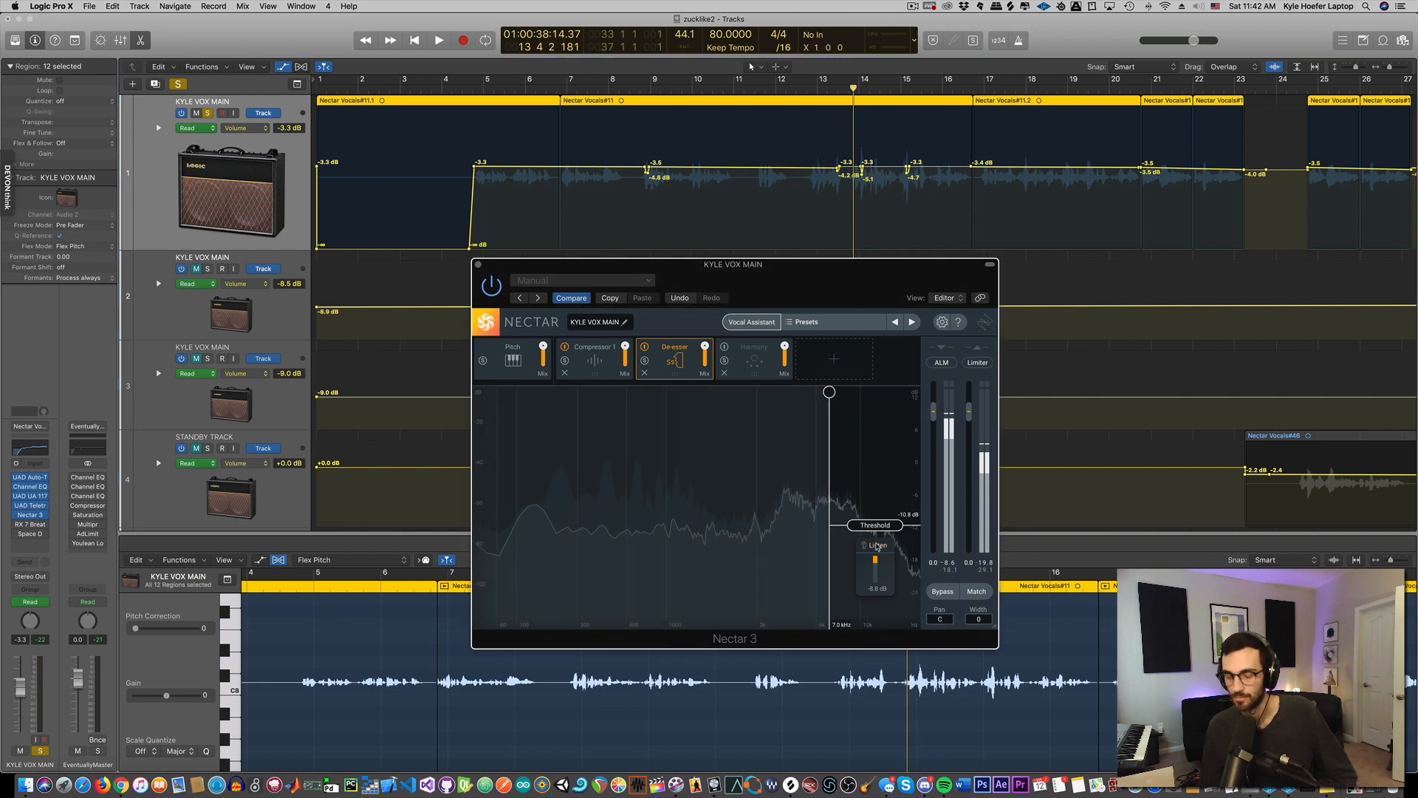
Turn off Listen, play the de-essed vocal from about bar 14 to bar 15 and close the Nectar 3 window.
key(space)
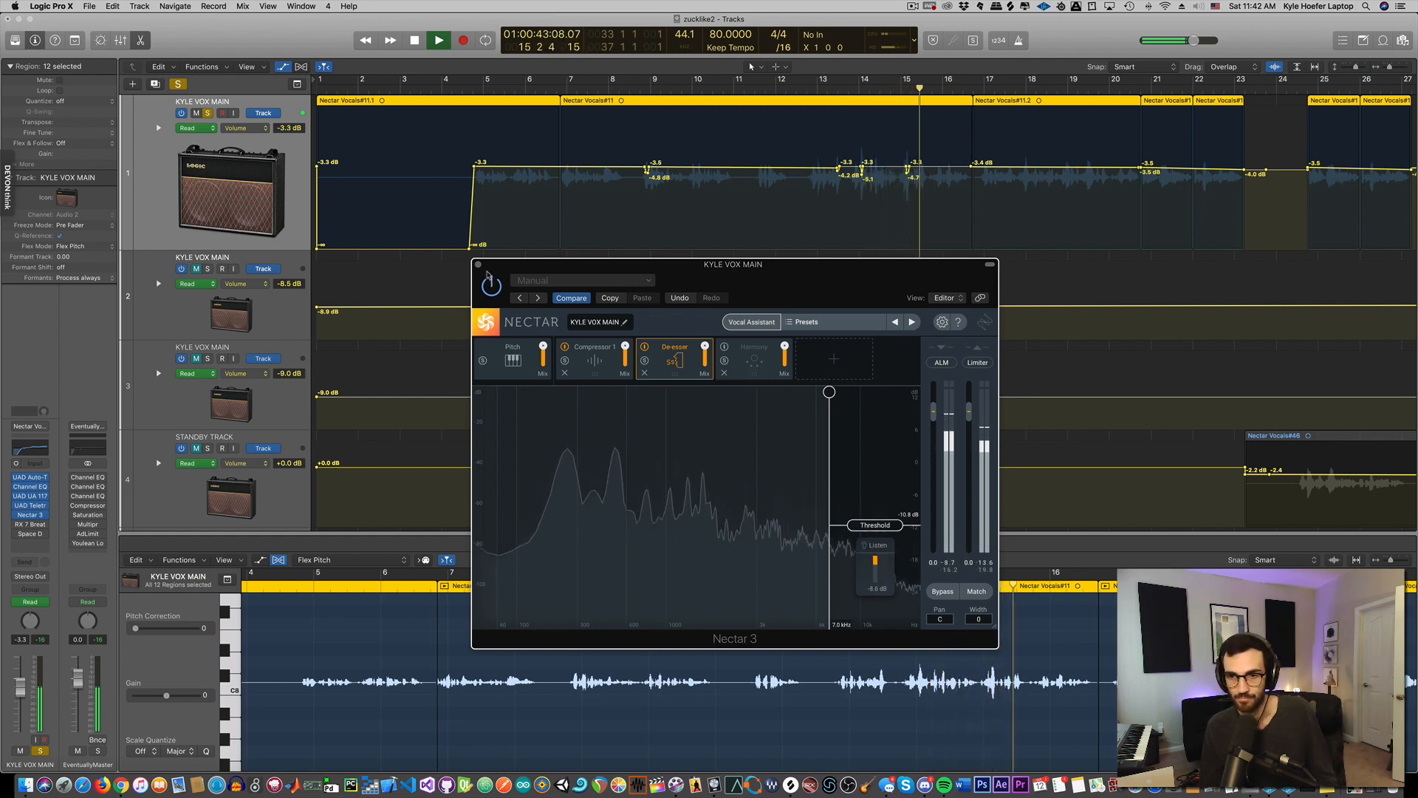
key(space)
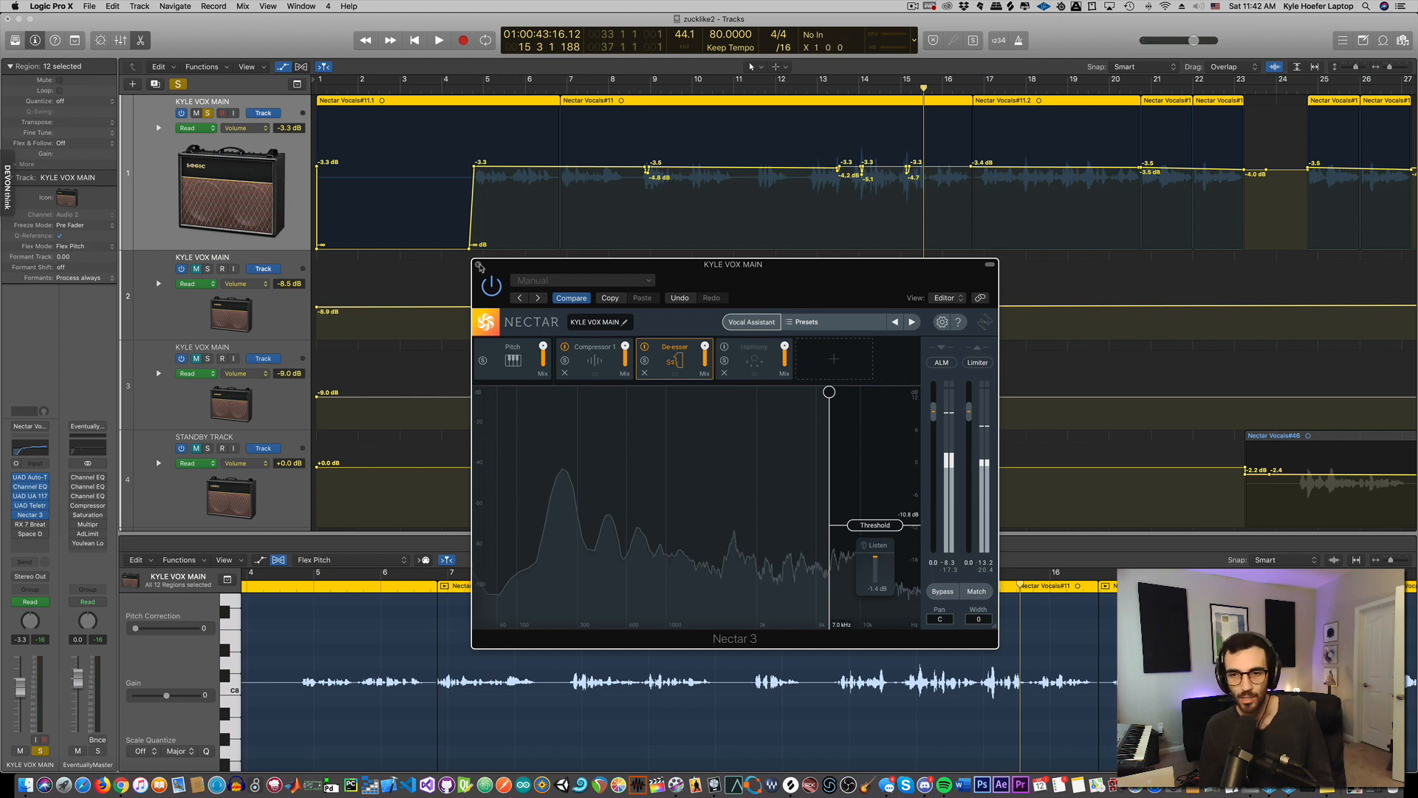
click(479, 266)
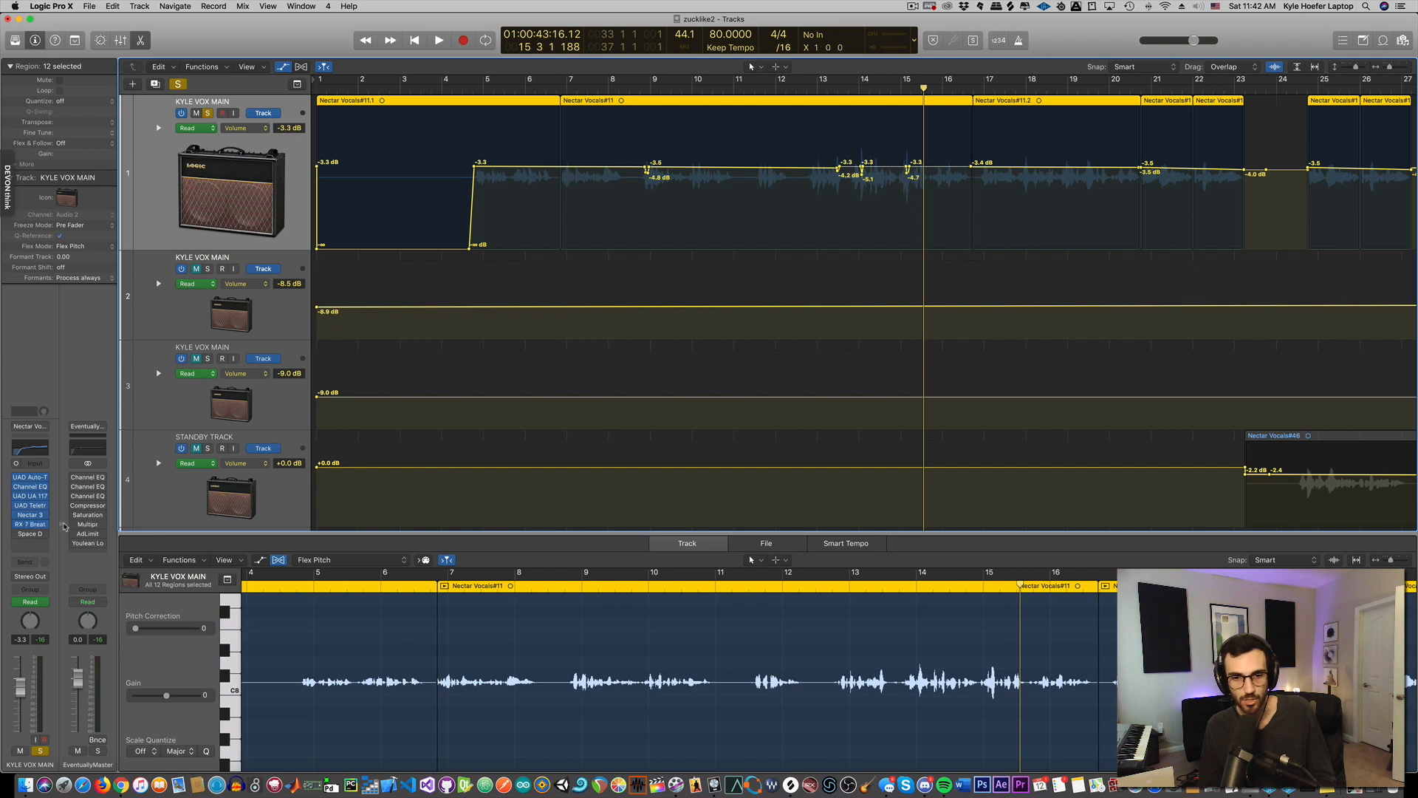
Re-enable and open the RX 7 Breath Control insert, move its window below the waveform and listen to the vocal through it.
click(30, 525)
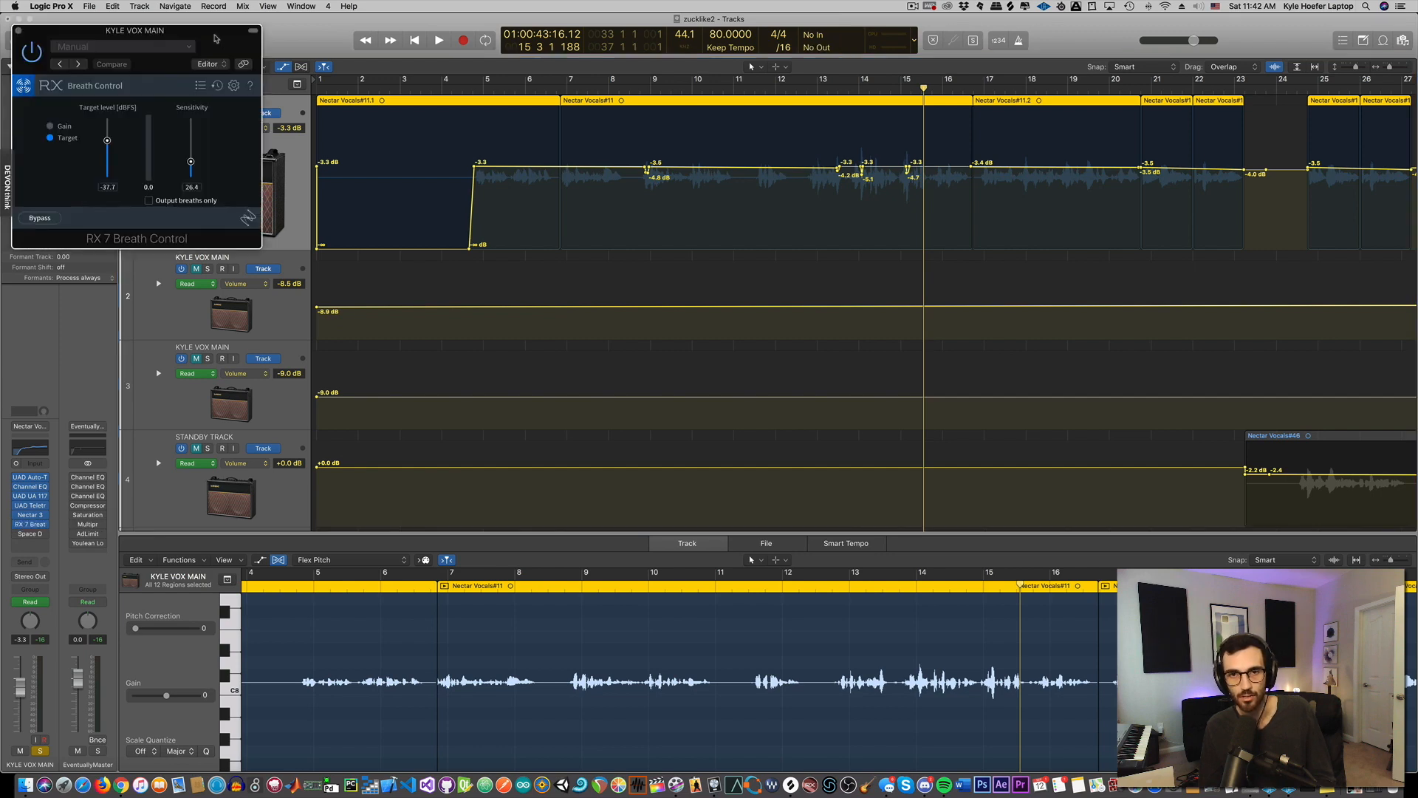
drag(216, 38, 1010, 246)
key(space)
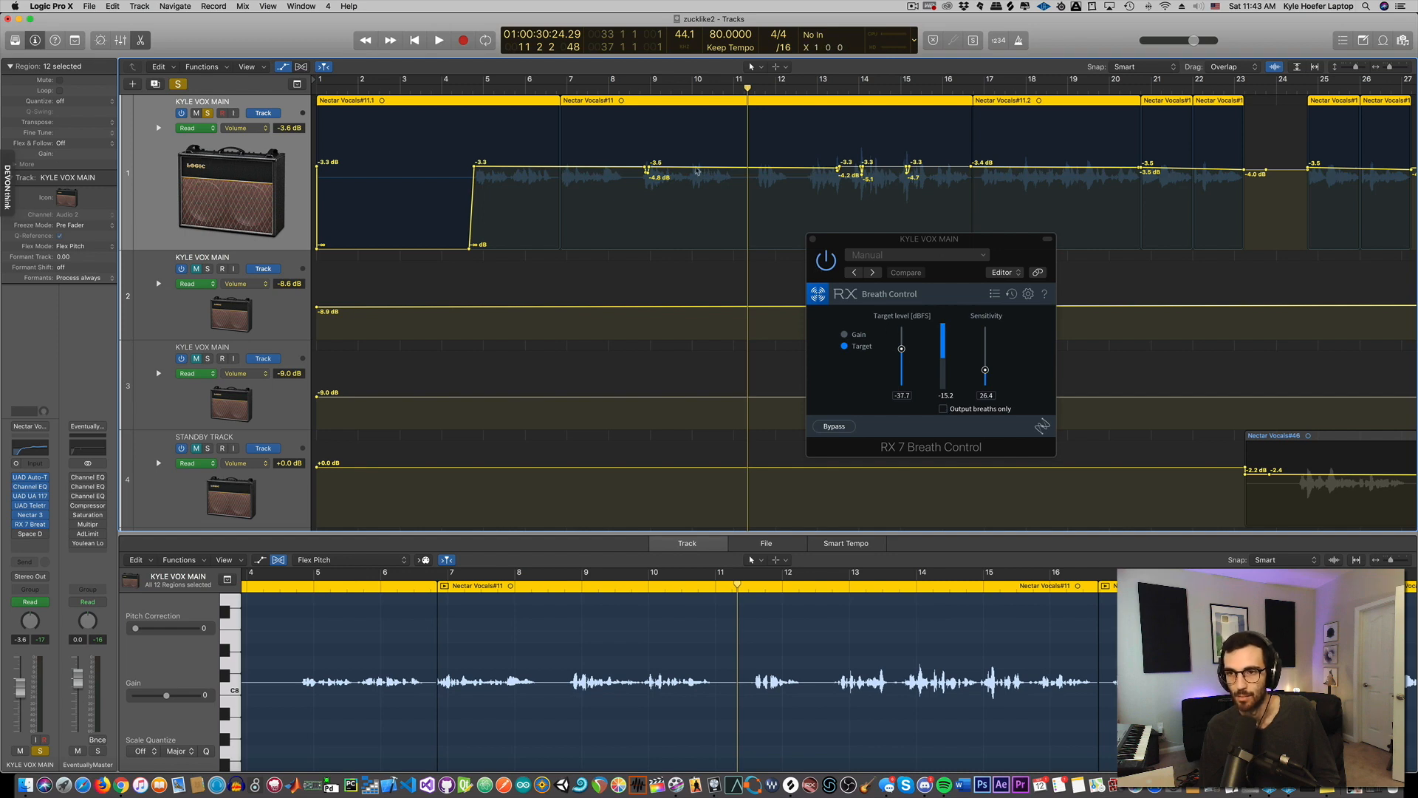
Replay the vocal through RX 7 Breath Control from about bar 9 to bar 10 and close the plug-in window.
click(663, 87)
key(space)
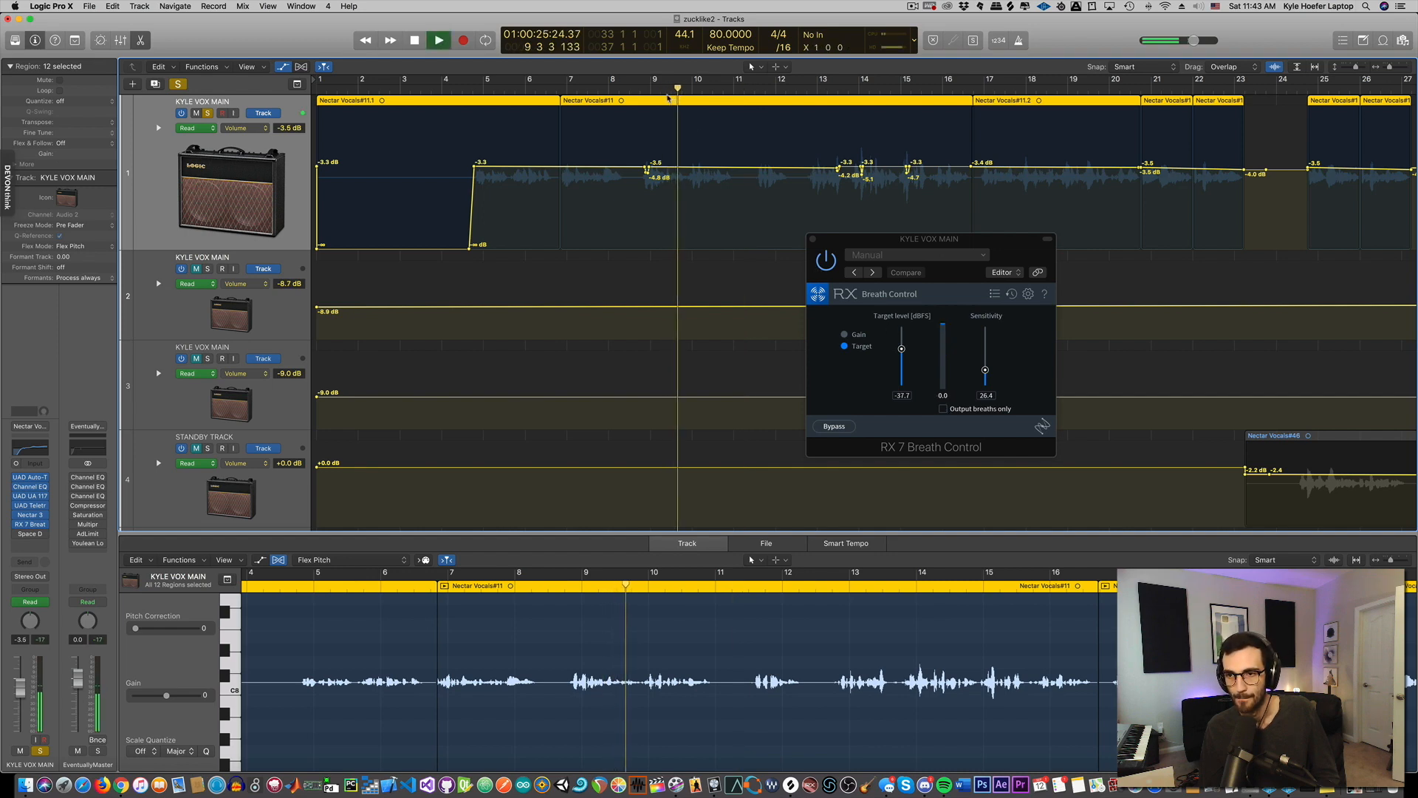
key(space)
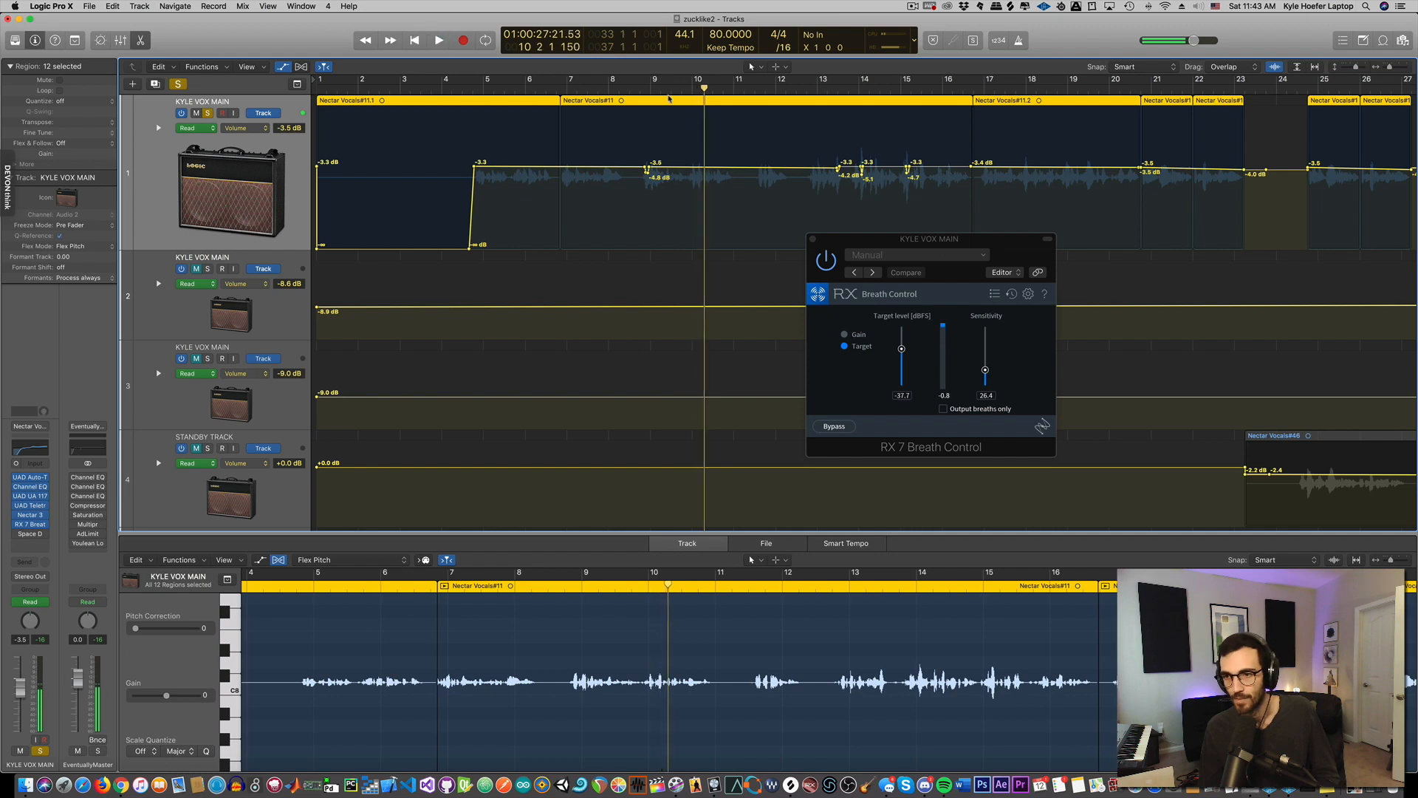
click(813, 241)
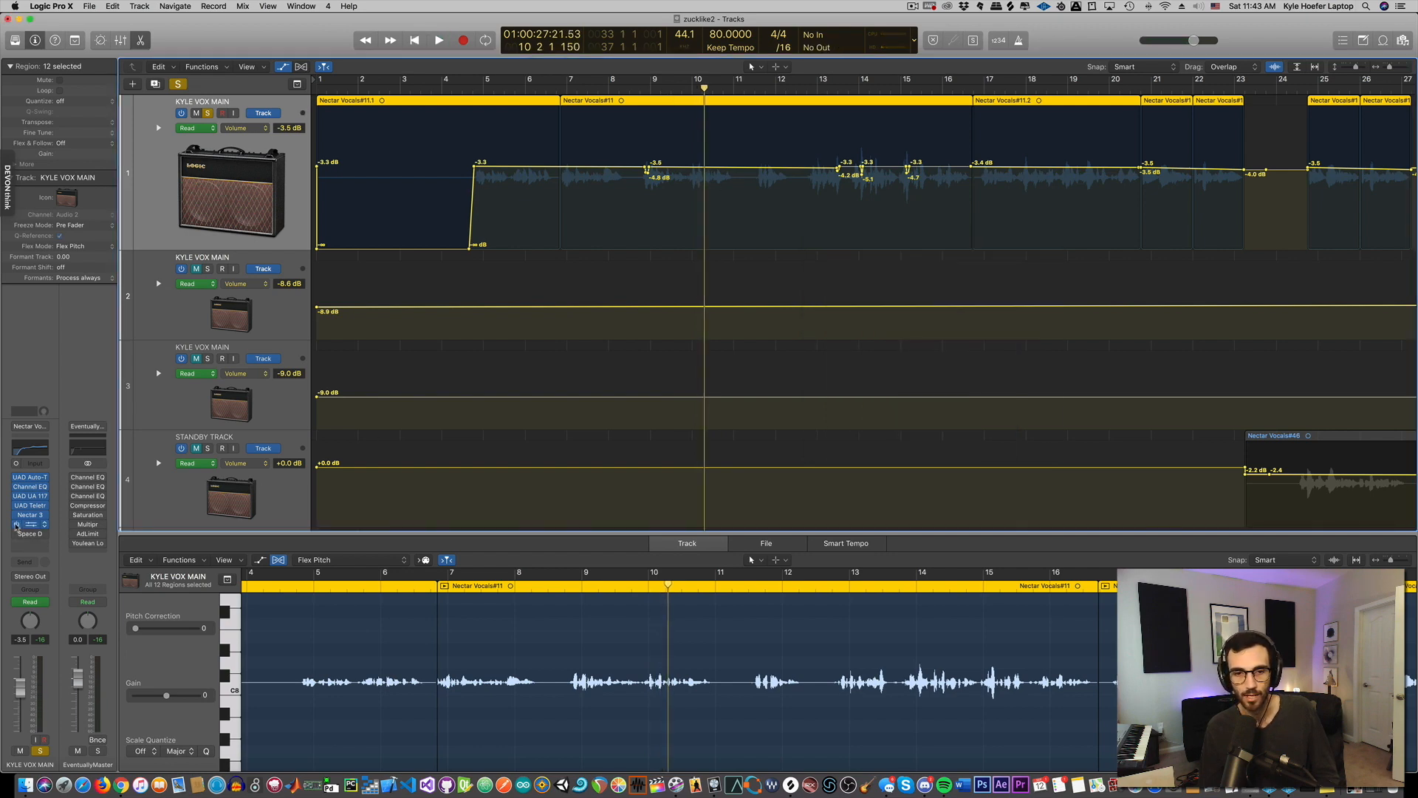
Re-enable and open the Space Designer insert, move its window below the waveform and place the playhead just before bar 5.
click(30, 534)
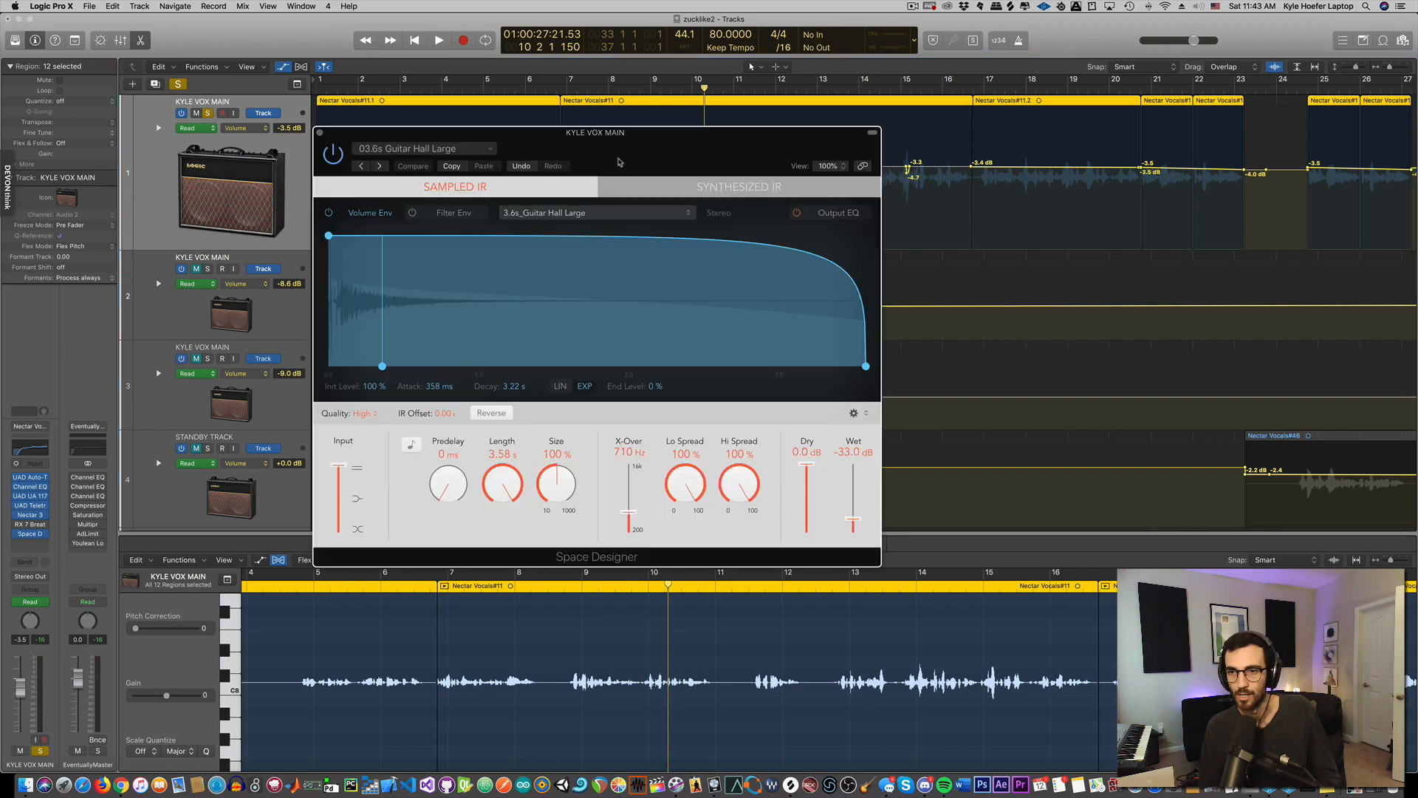
drag(619, 161, 701, 198)
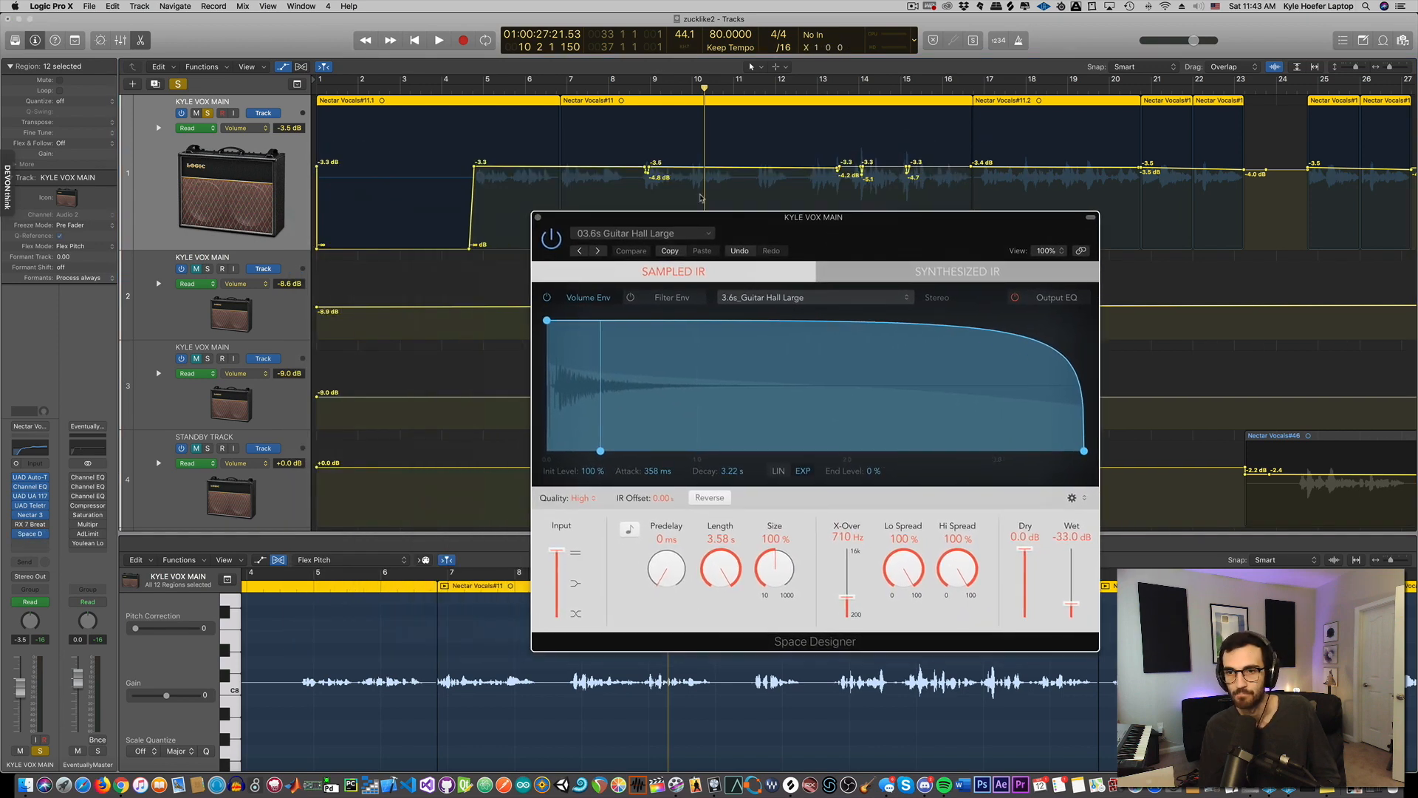
click(474, 89)
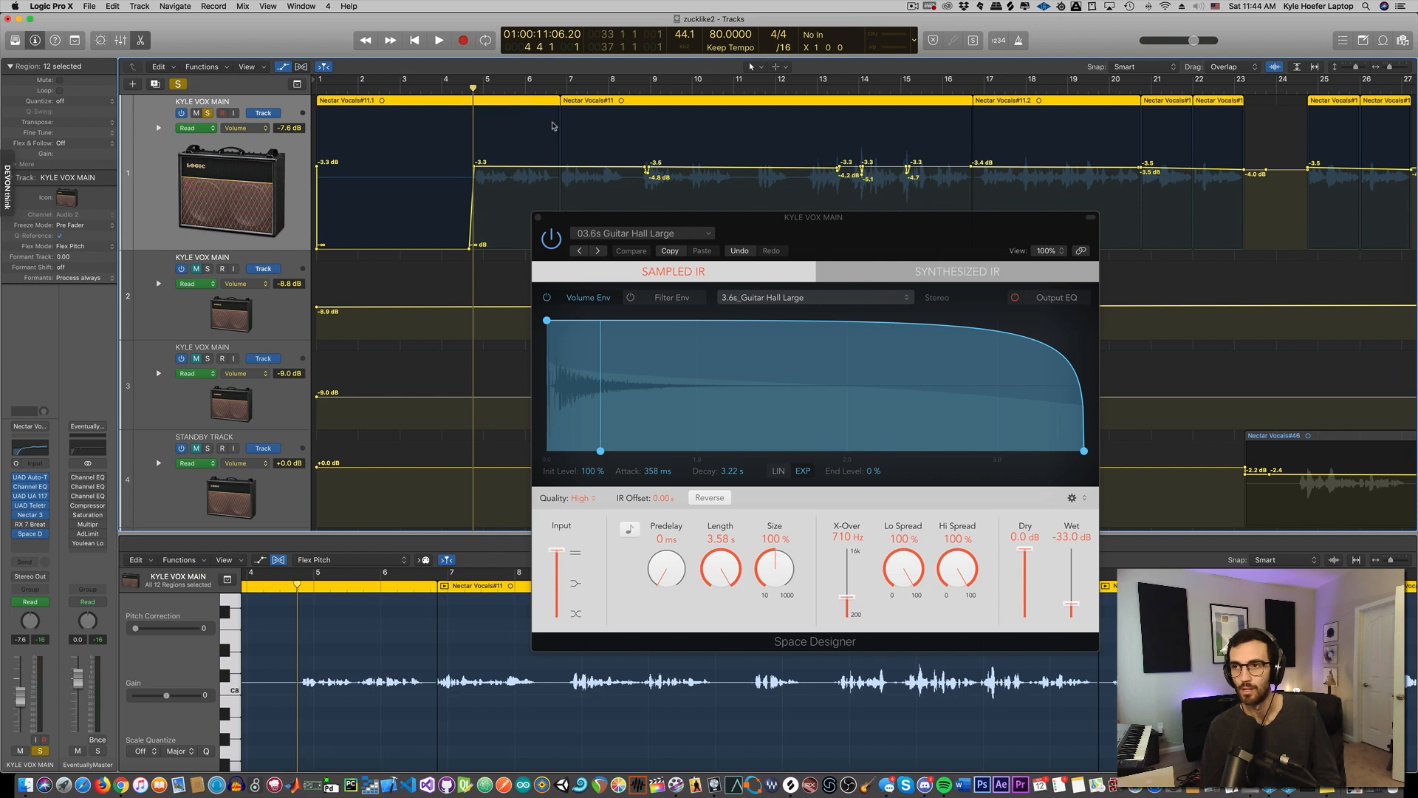
Play the vocal through Space Designer, mute its Dry signal and replay from about bar 6 with Wet raised to -17.0 dB.
key(space)
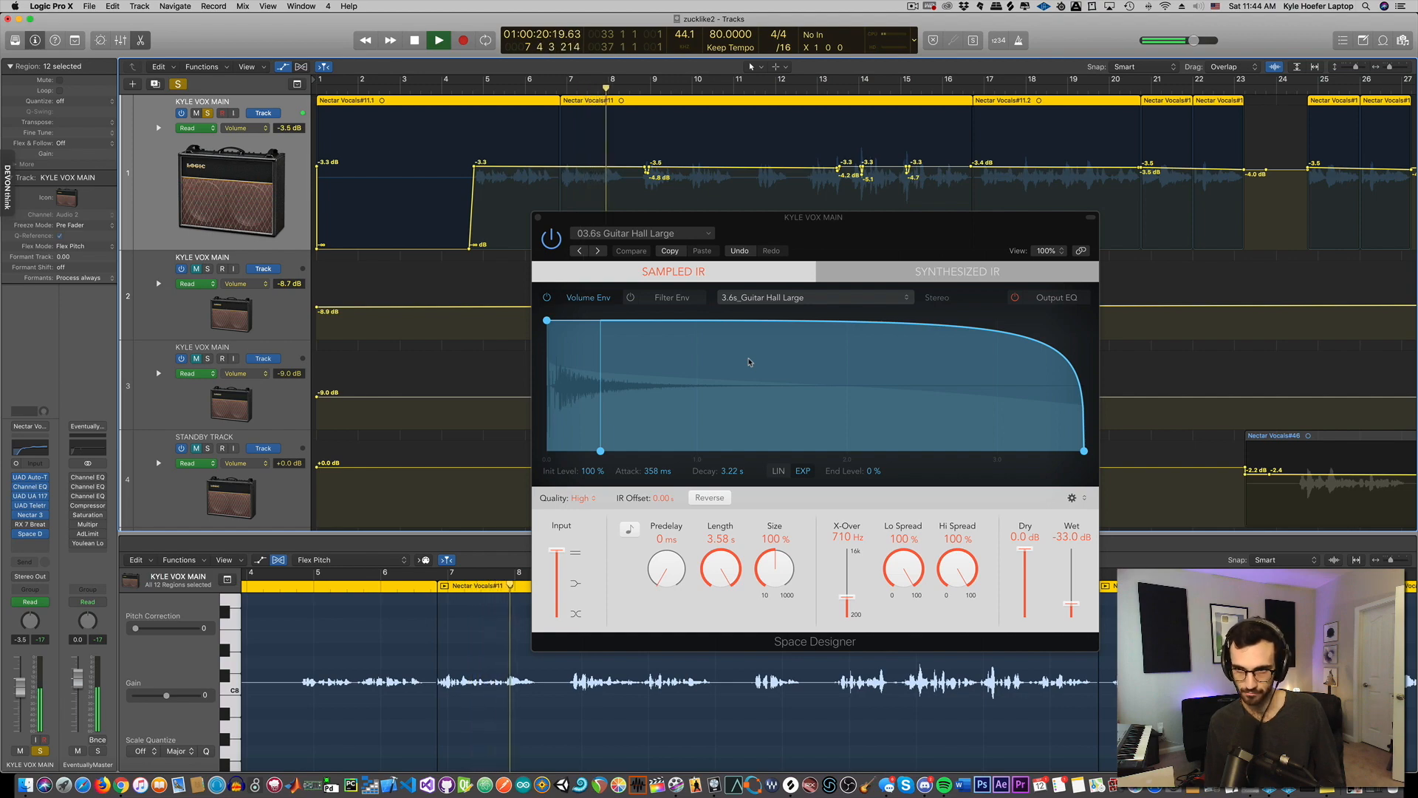
key(space)
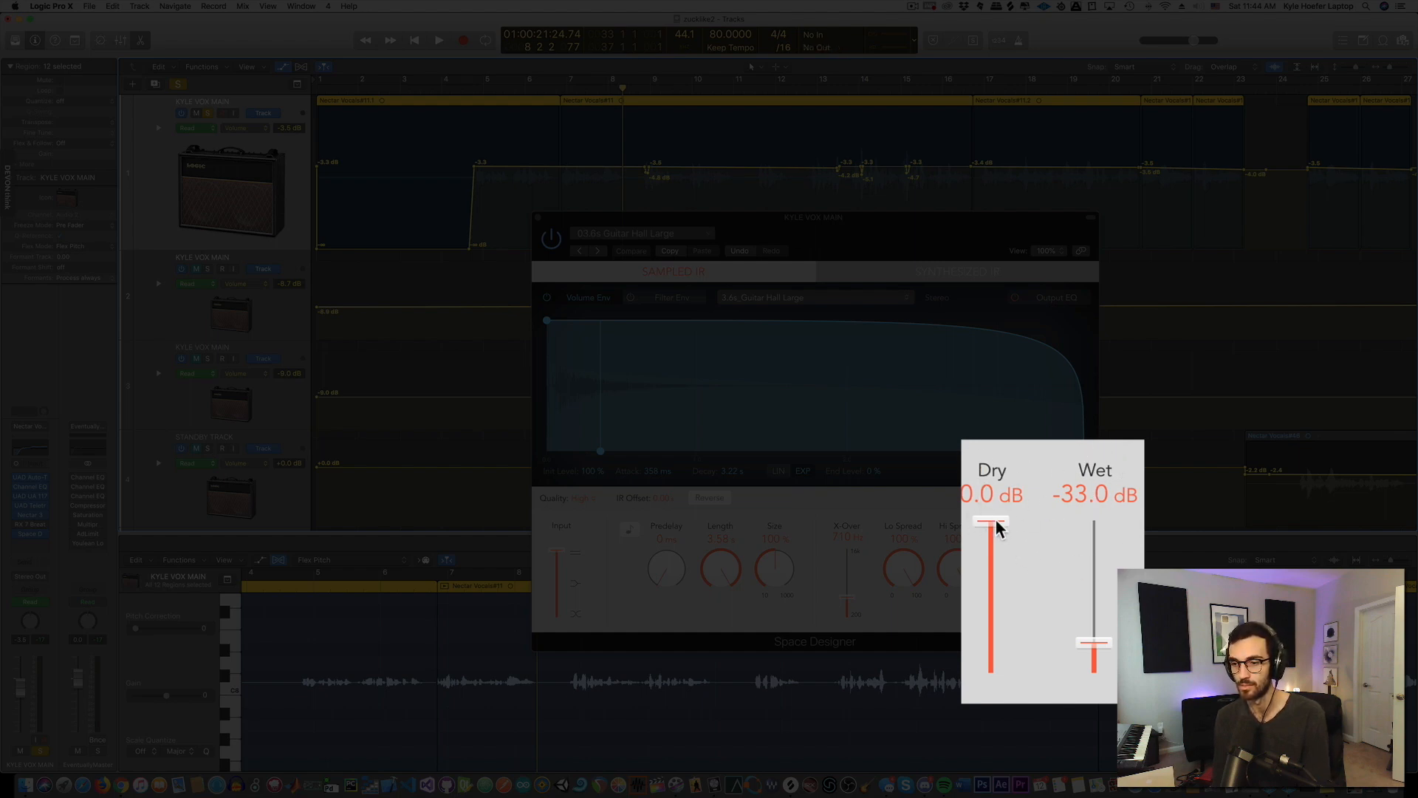
drag(998, 520, 991, 671)
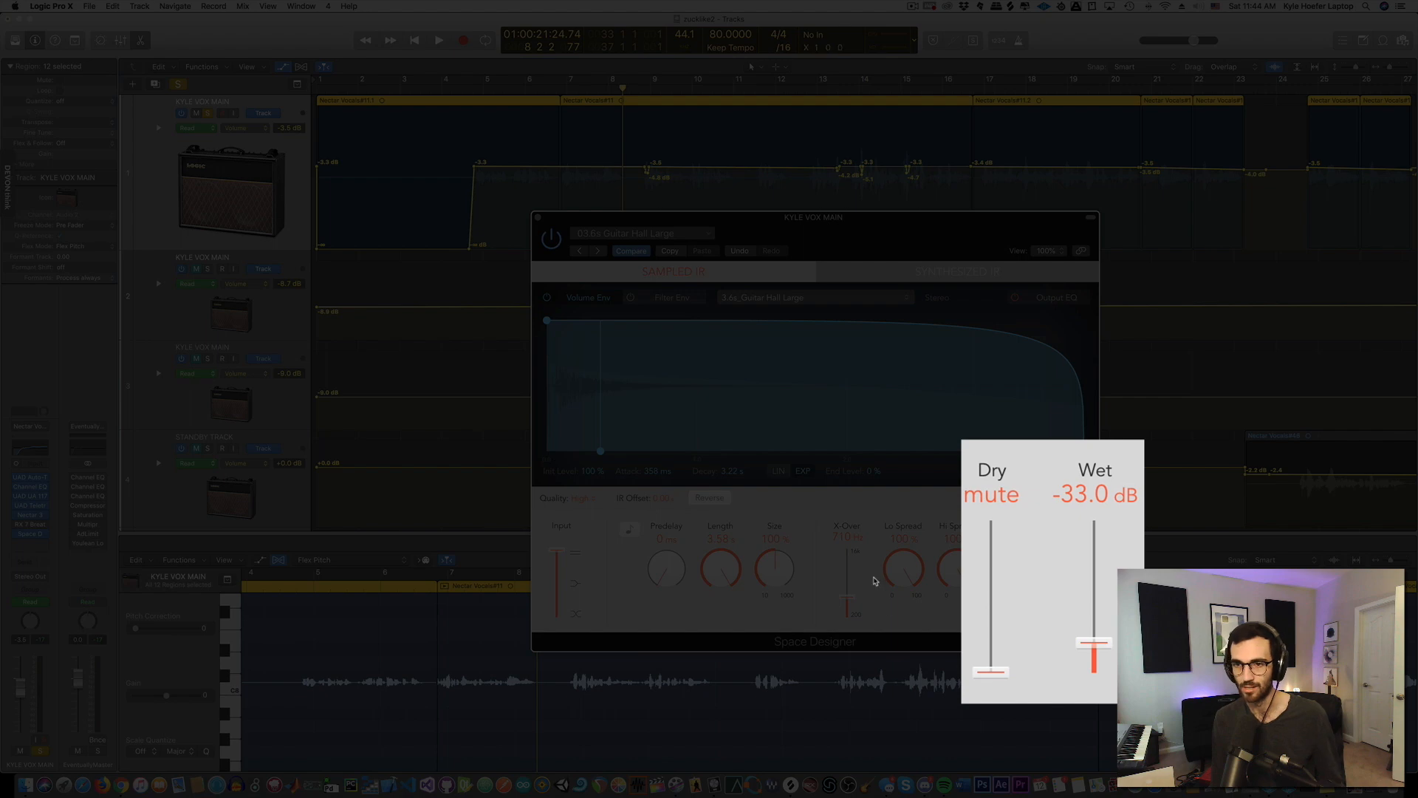
double_click(549, 92)
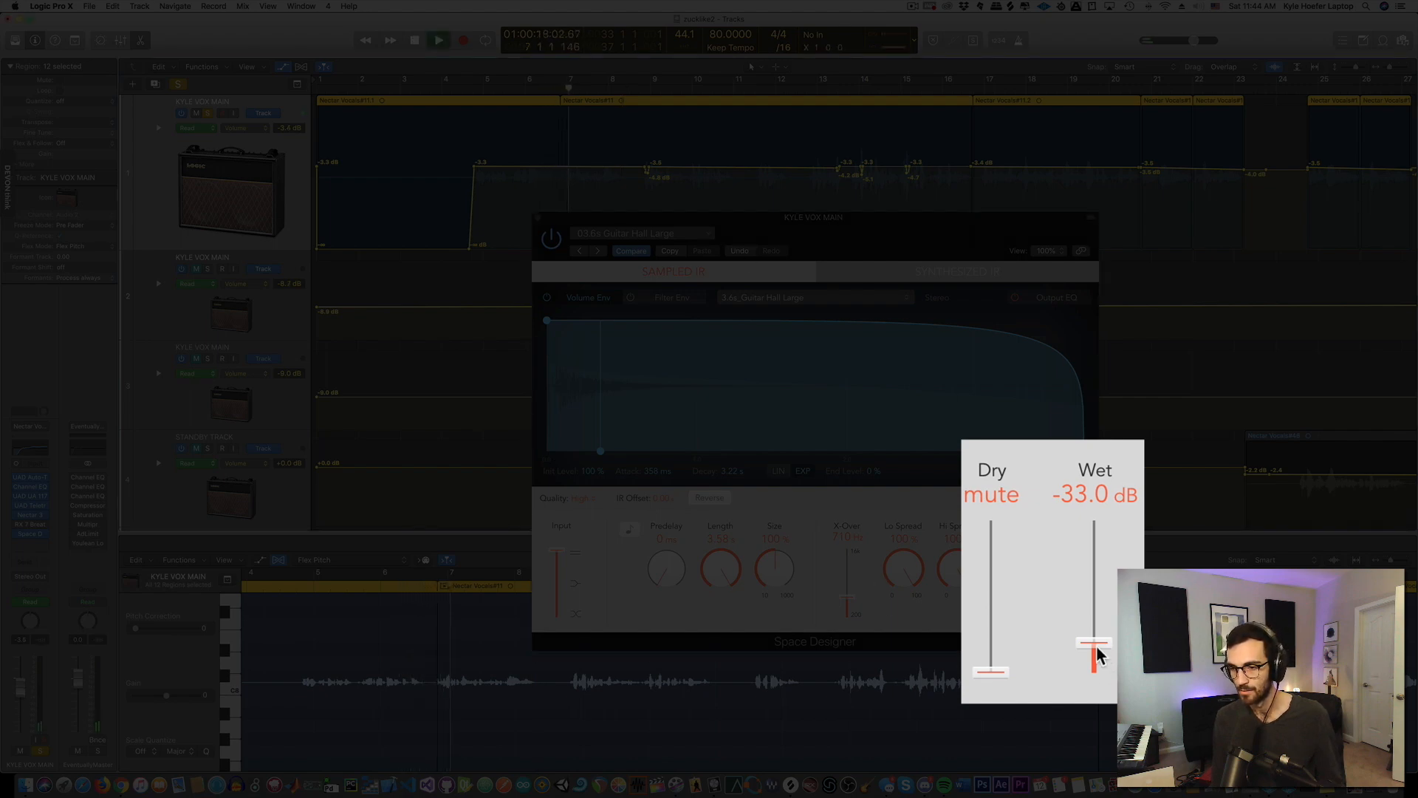
drag(1096, 645, 1096, 615)
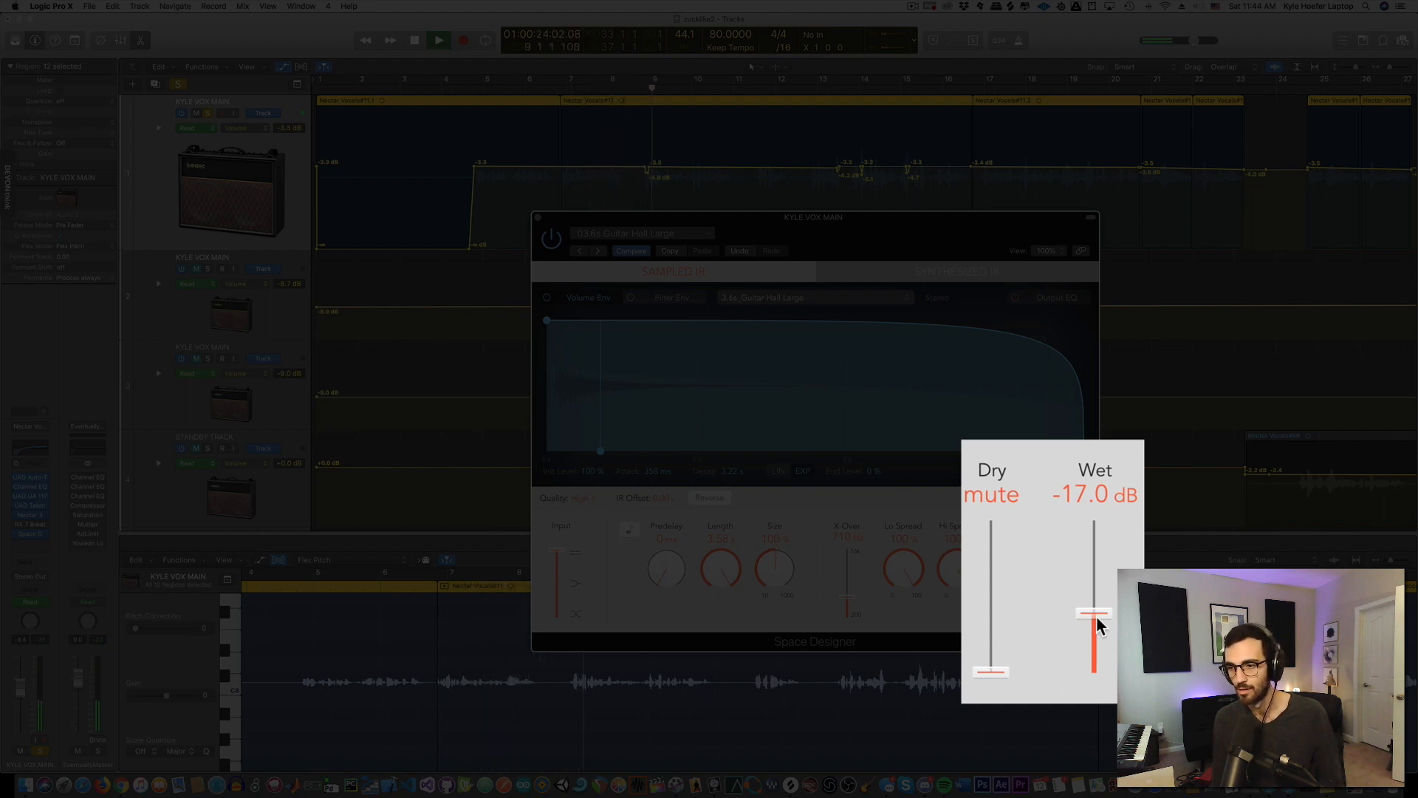
Return Space Designer's Wet level to -33.0 dB and its Dry level to 0.0 dB, and stop playback.
drag(1096, 615, 1096, 646)
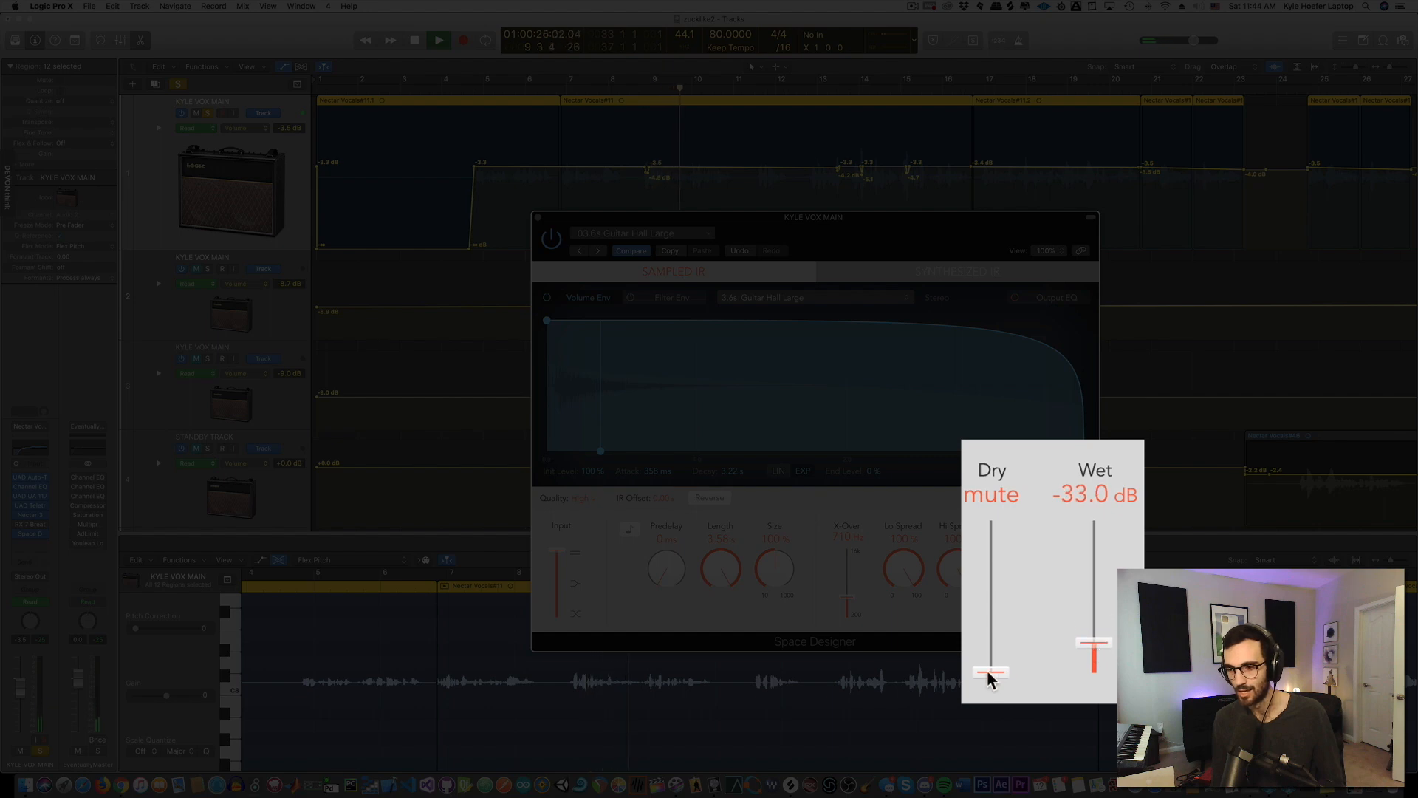
drag(989, 672, 1001, 473)
key(space)
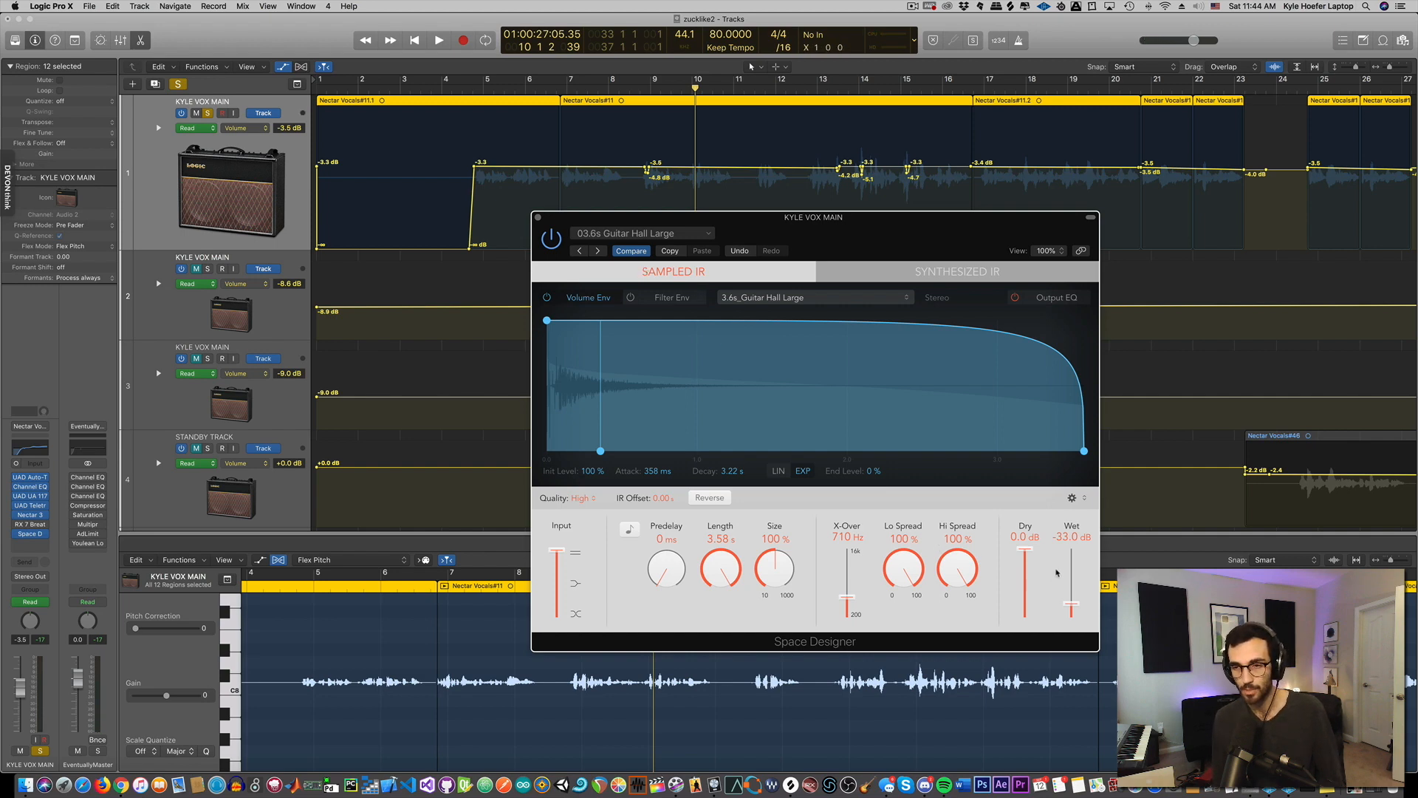
Close the Space Designer window and play the fully processed lead vocal from about bar 10 to bar 11.
click(538, 218)
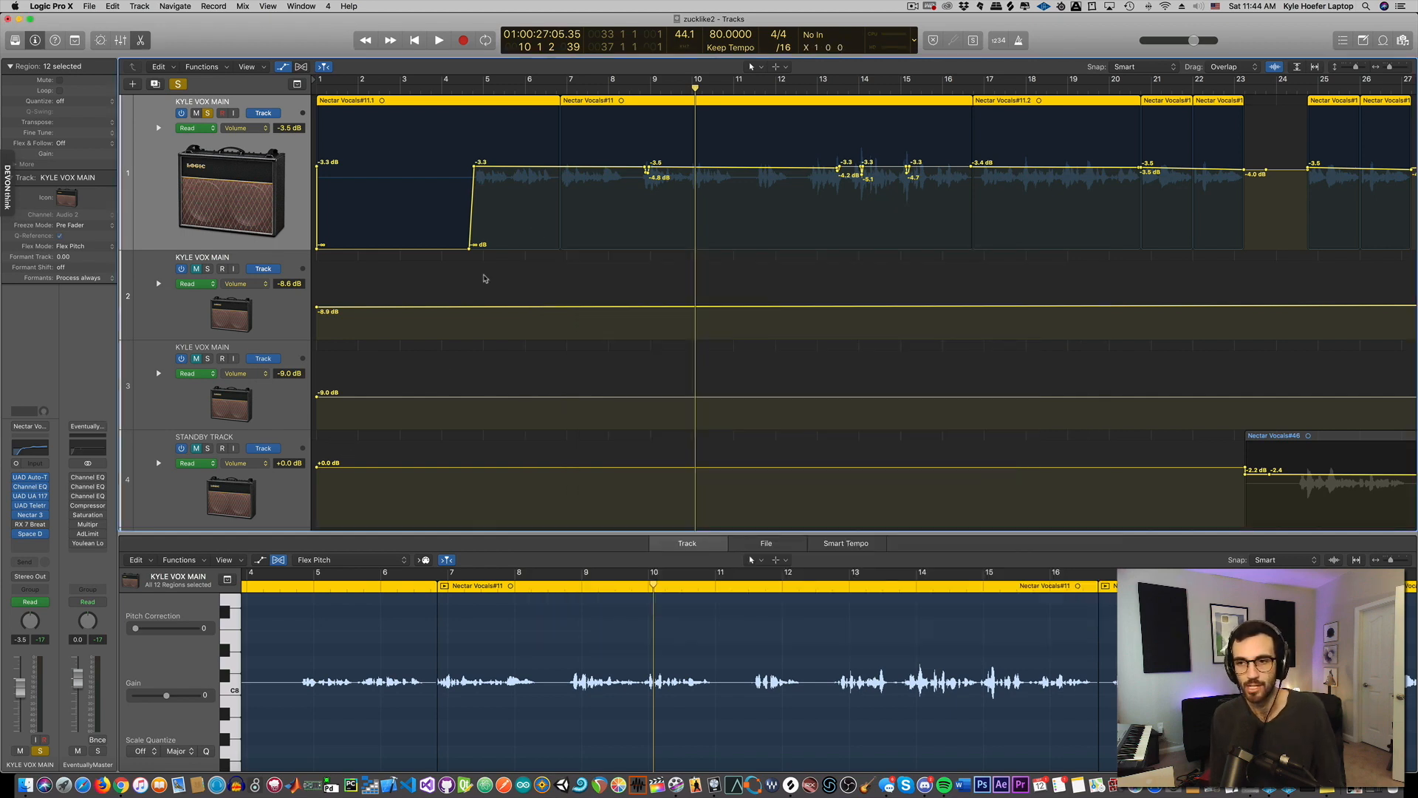
key(space)
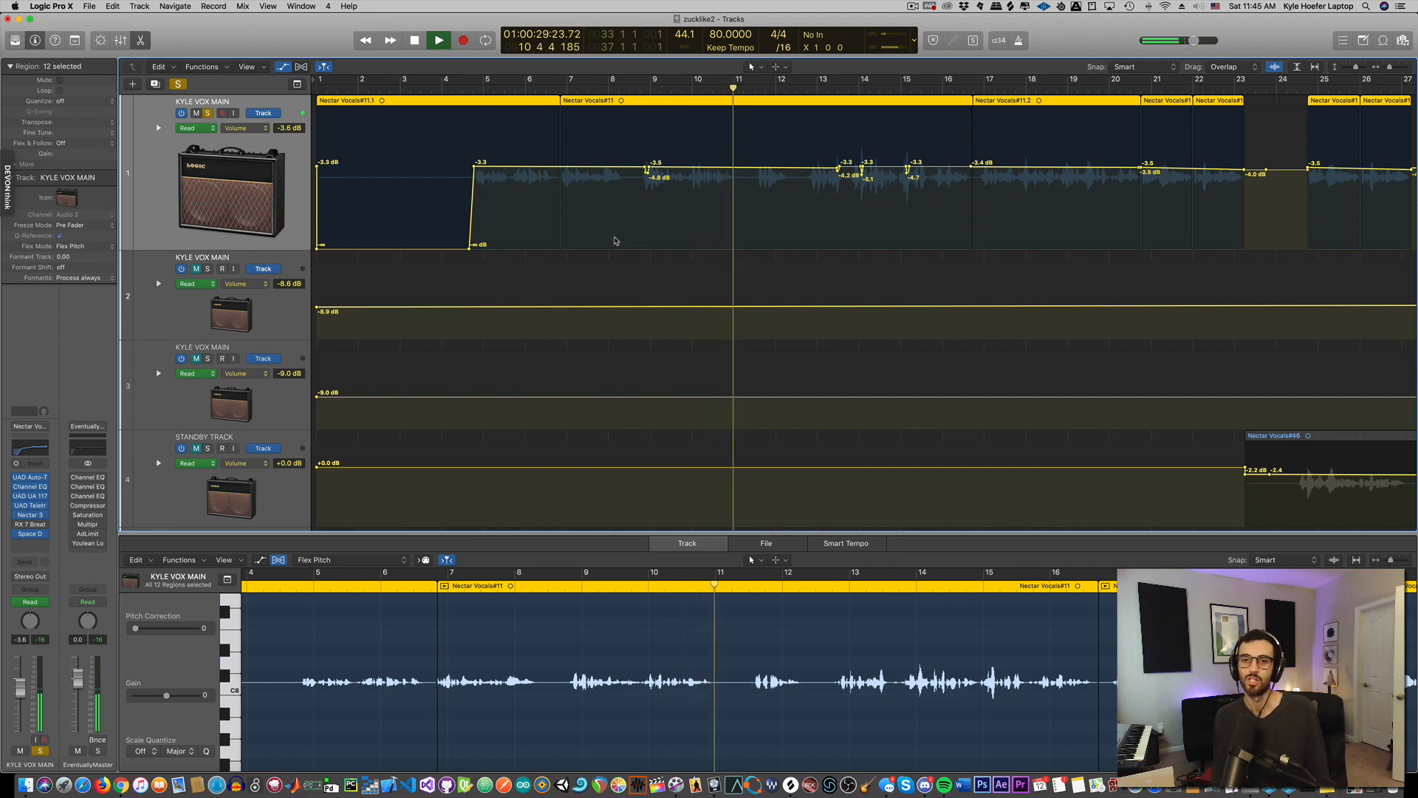
key(space)
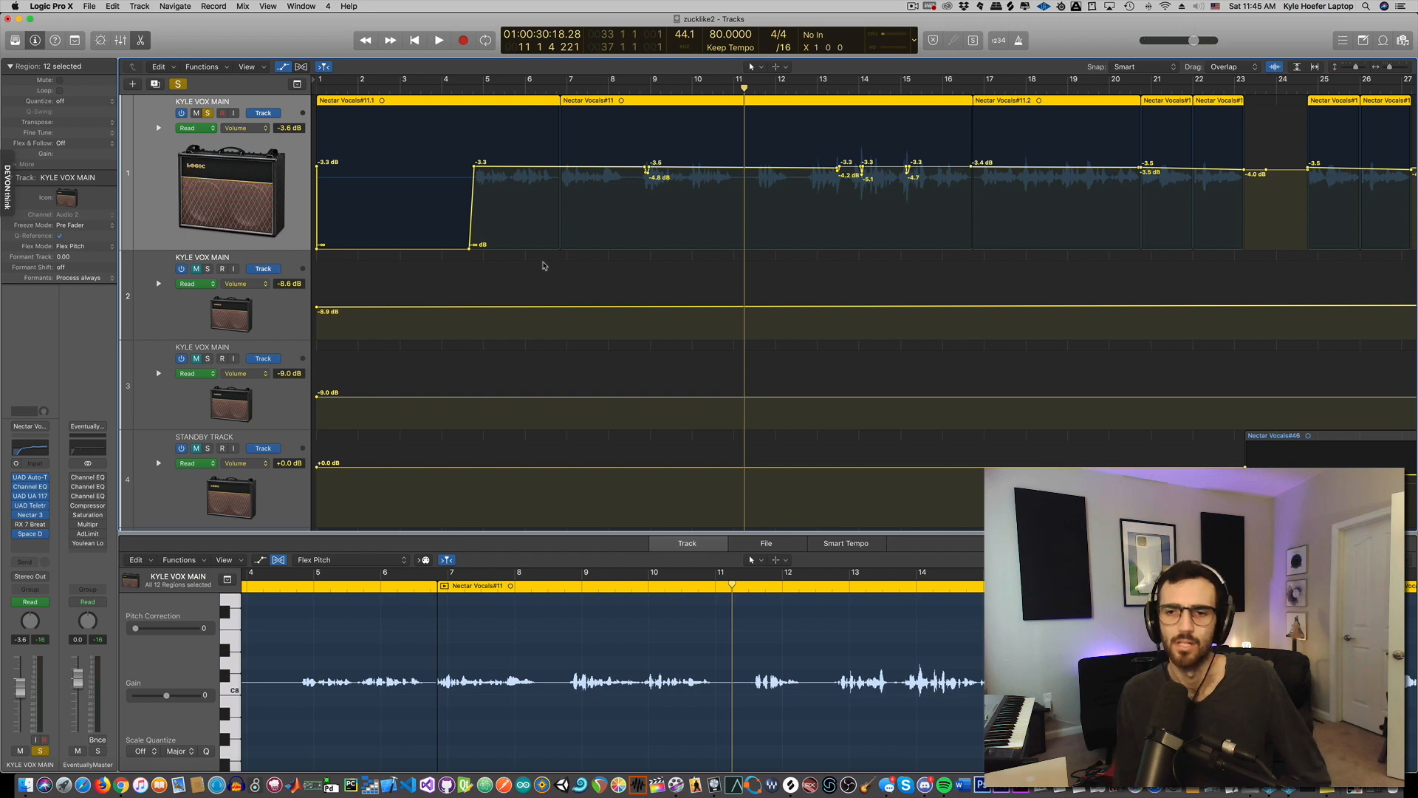
Solo the two Nectar Vocals tracks in the Vocal Doubles stack and take the lead vocal off solo.
scroll(543, 266, down, 20)
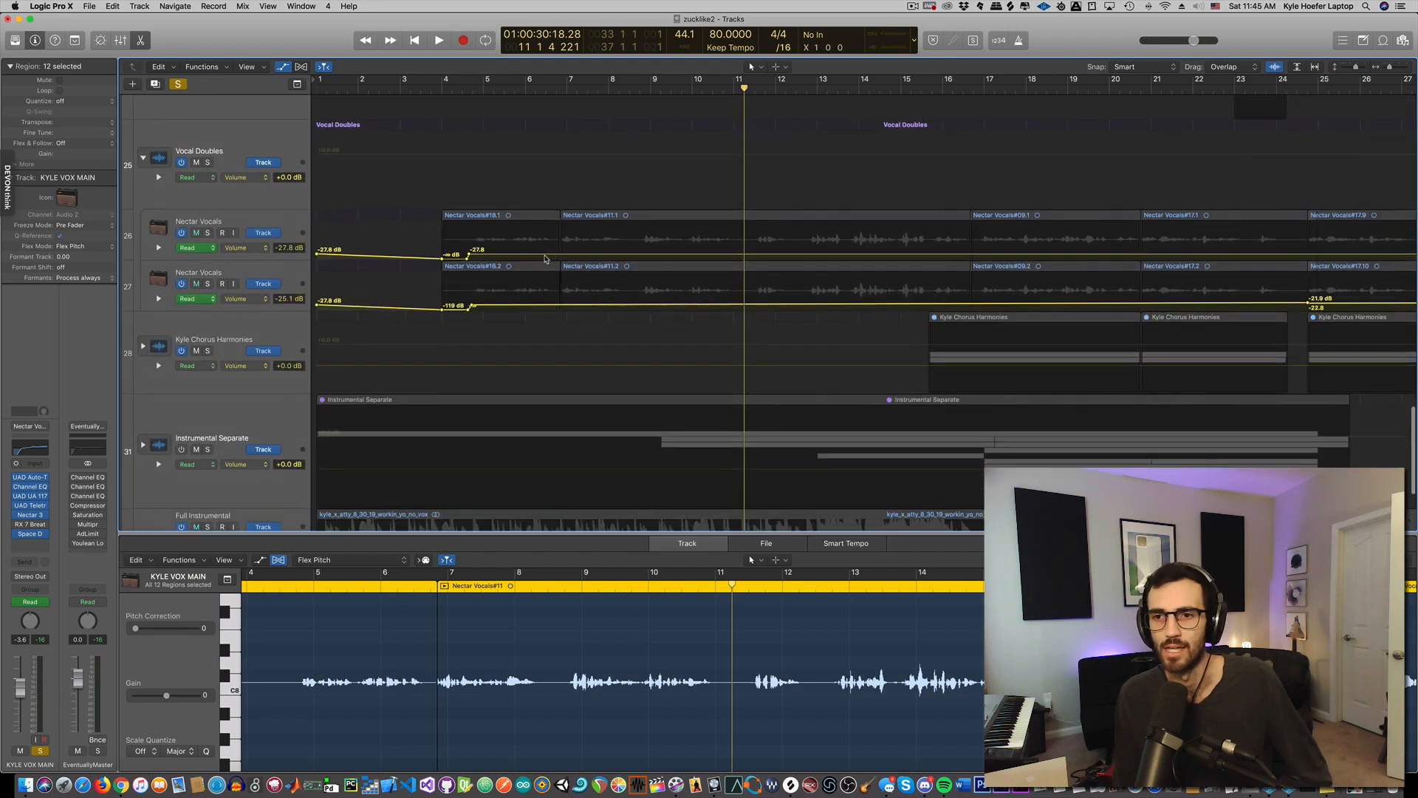
click(207, 233)
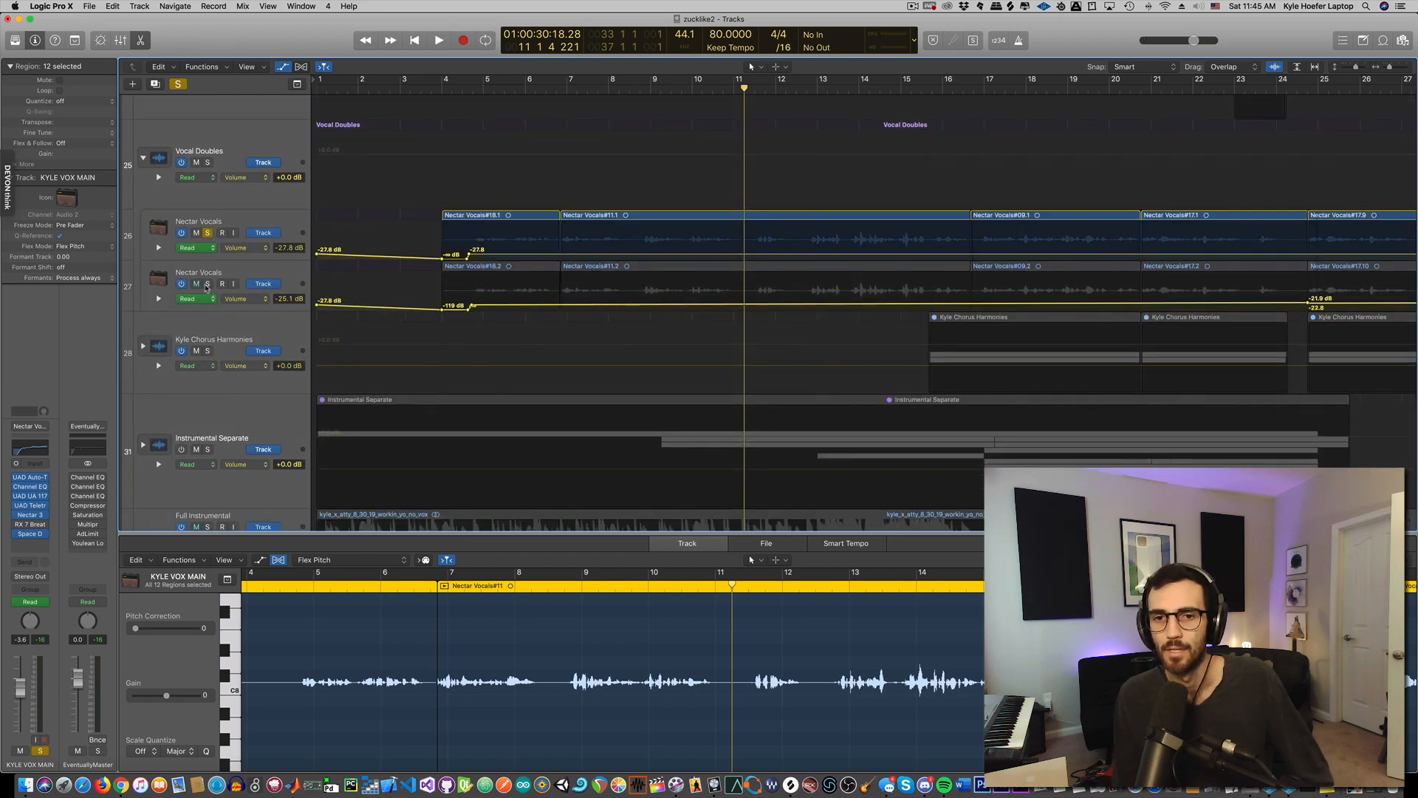
click(207, 285)
scroll(443, 310, down, 4)
scroll(518, 333, up, 6)
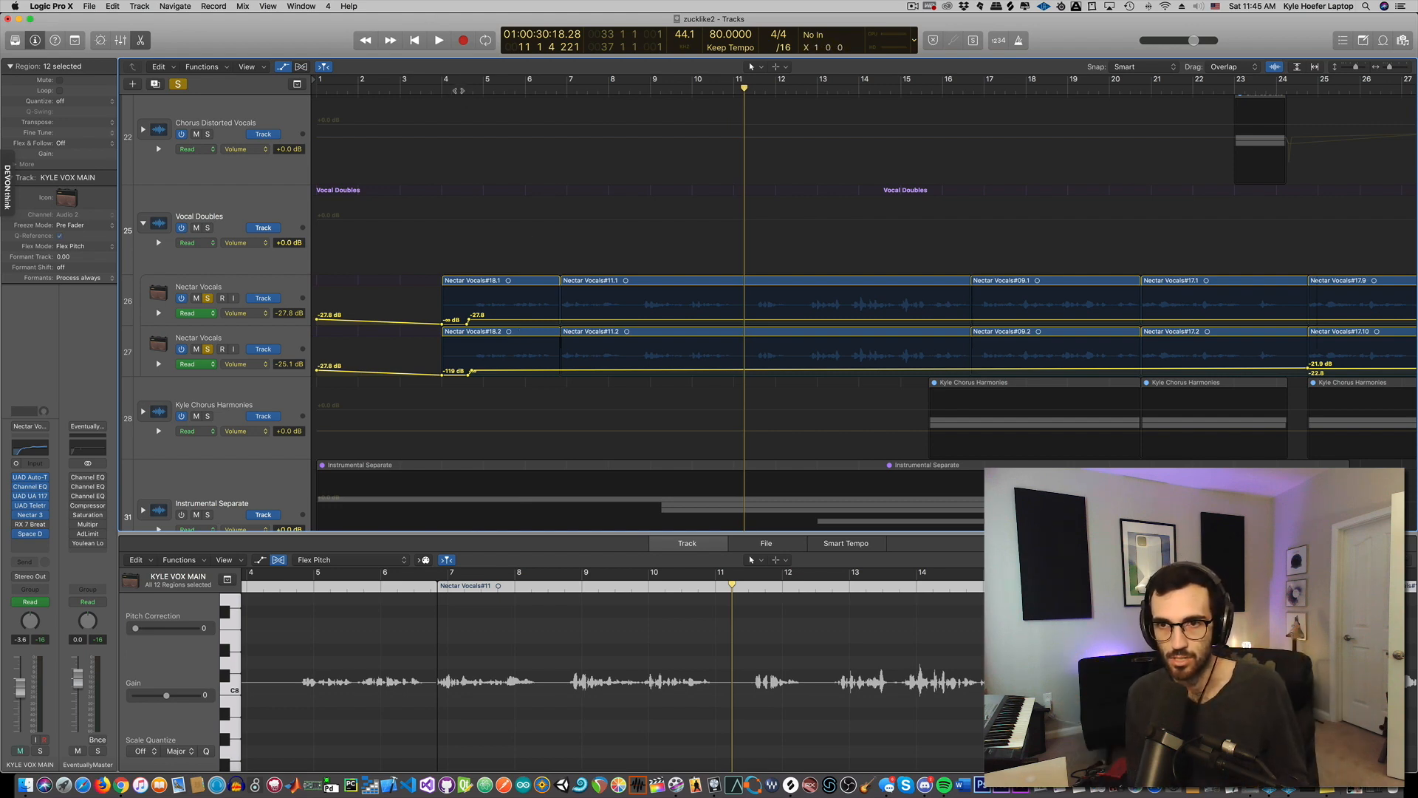
Play the doubles from just after bar 4, raise both tracks' volume automation together to -6.2 dB on the upper one, and stop playback.
click(454, 89)
key(space)
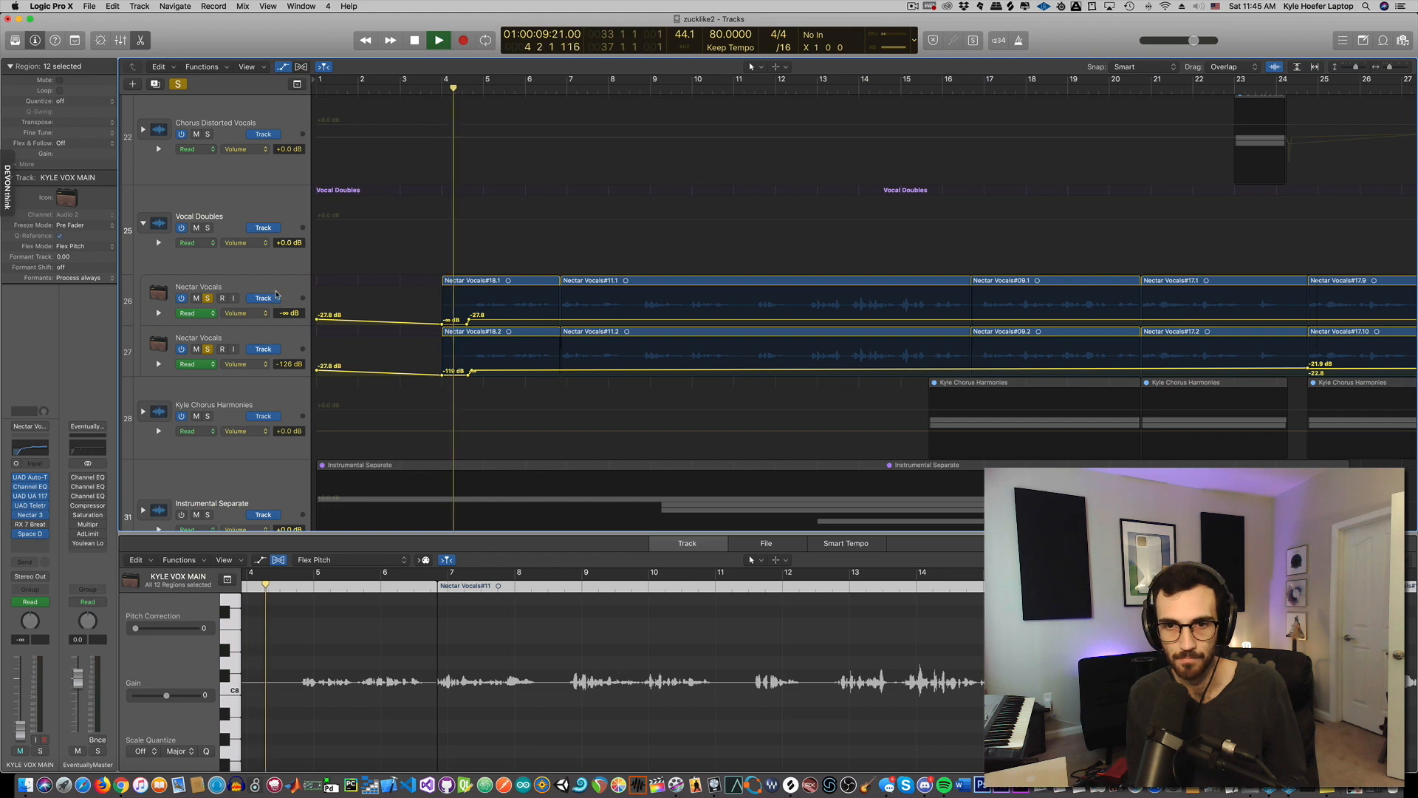
click(276, 294)
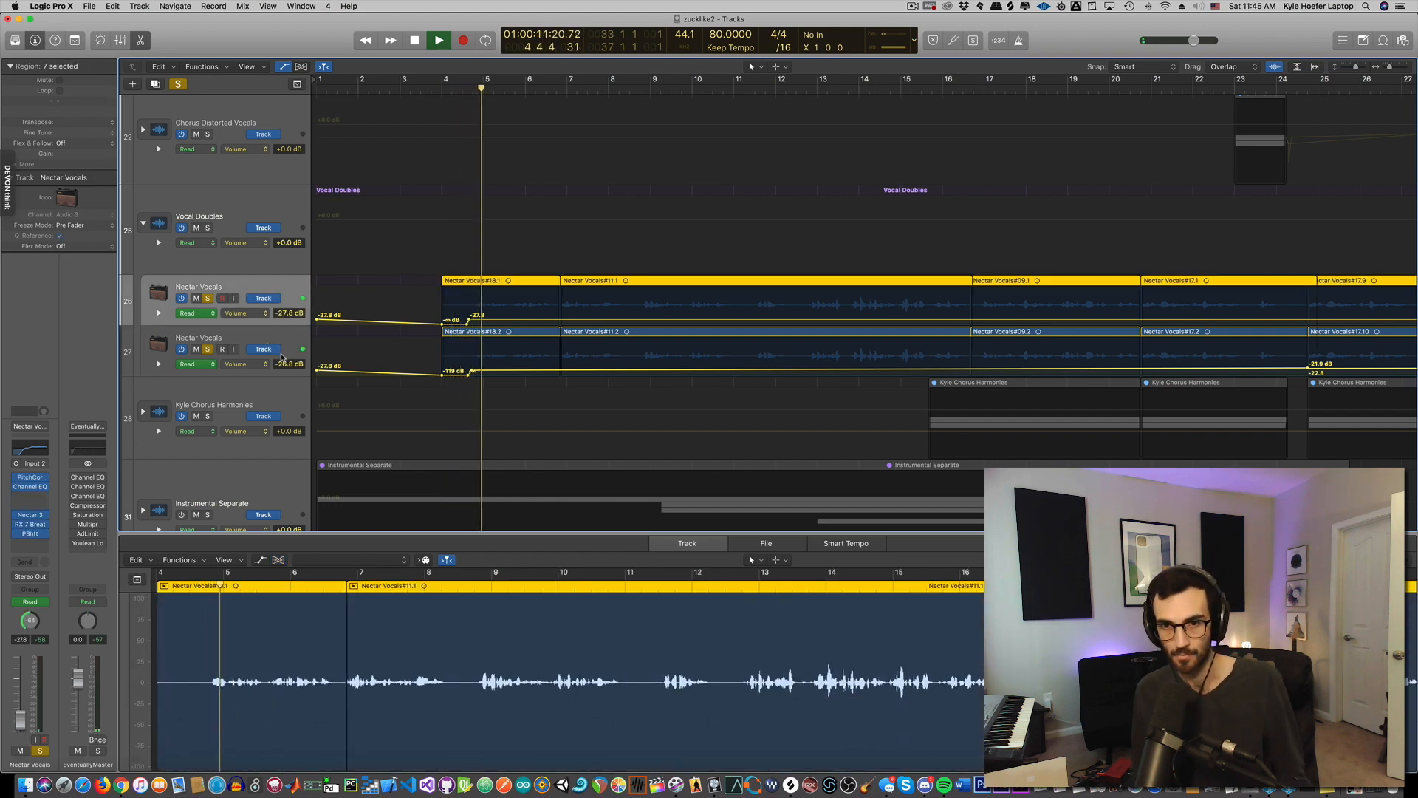
shift+click(281, 356)
drag(291, 364, 296, 126)
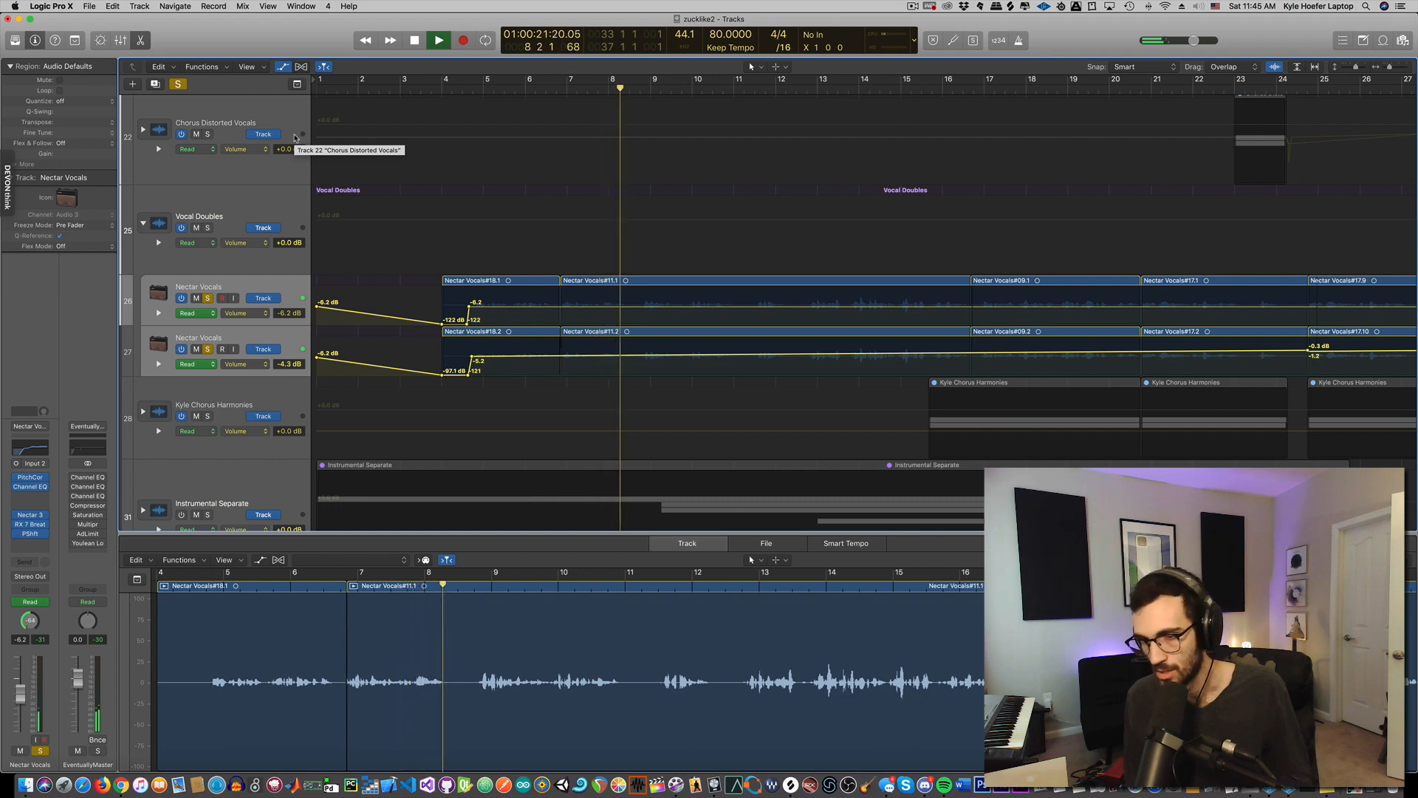
key(space)
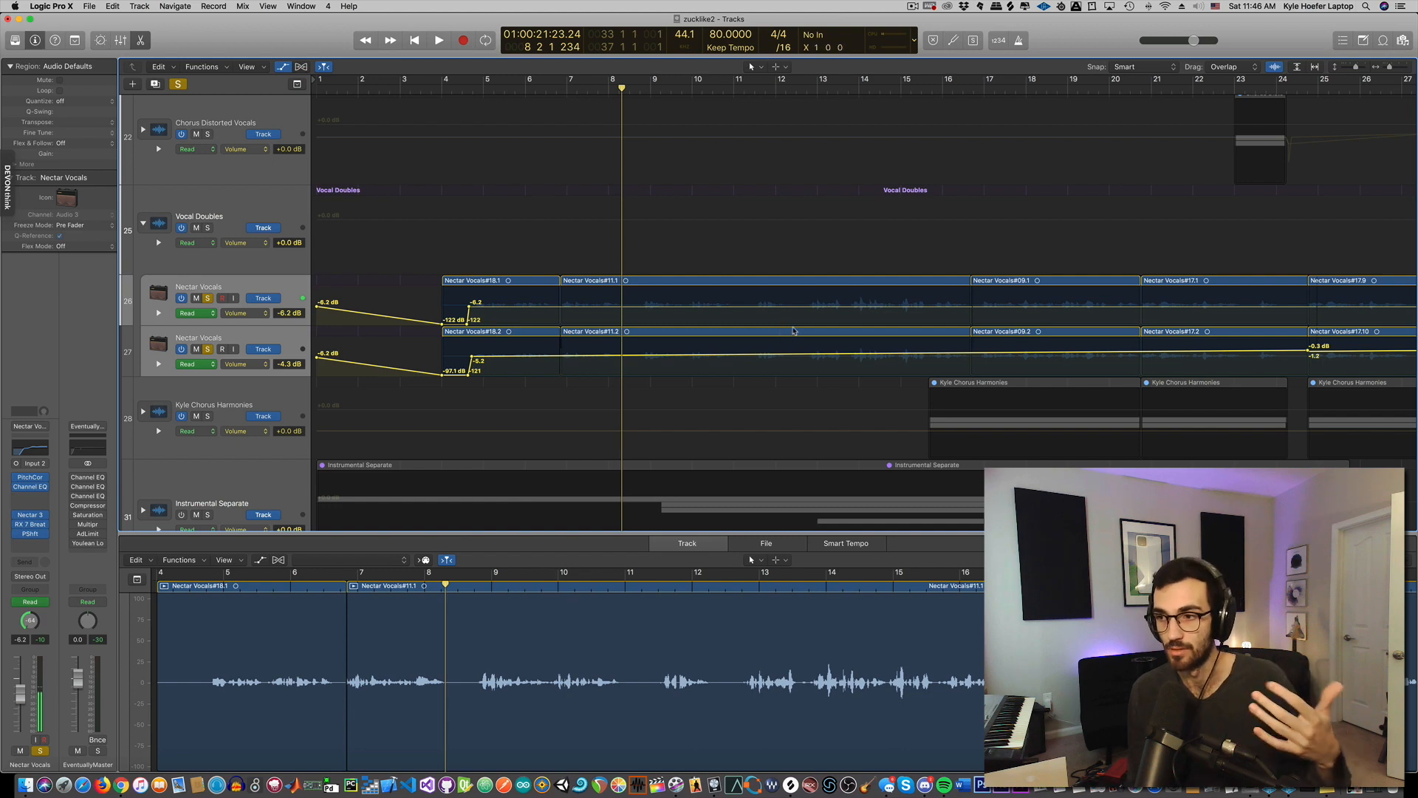
Select the upper Nectar Vocals double, open its Channel EQ to examine the curve, and close it.
click(233, 290)
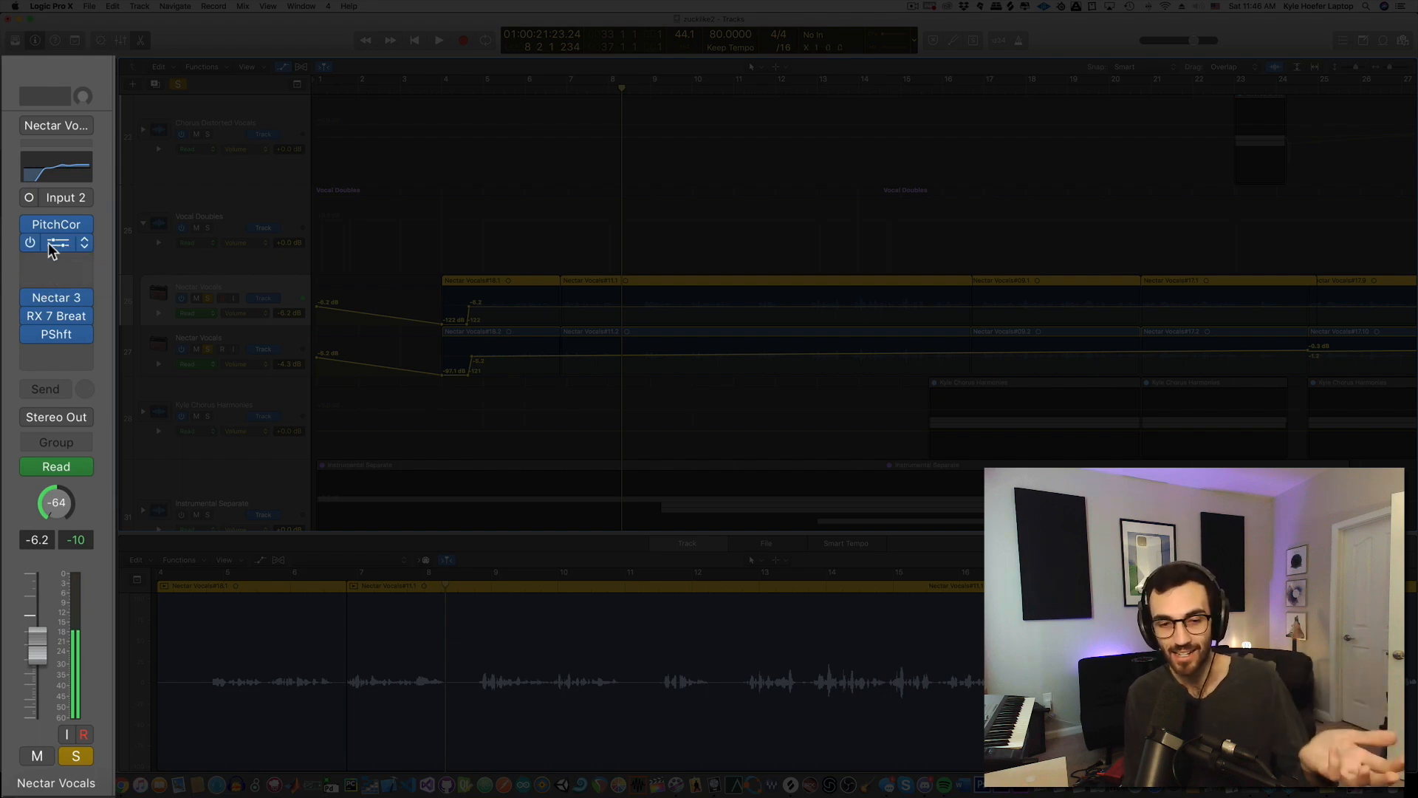
click(58, 242)
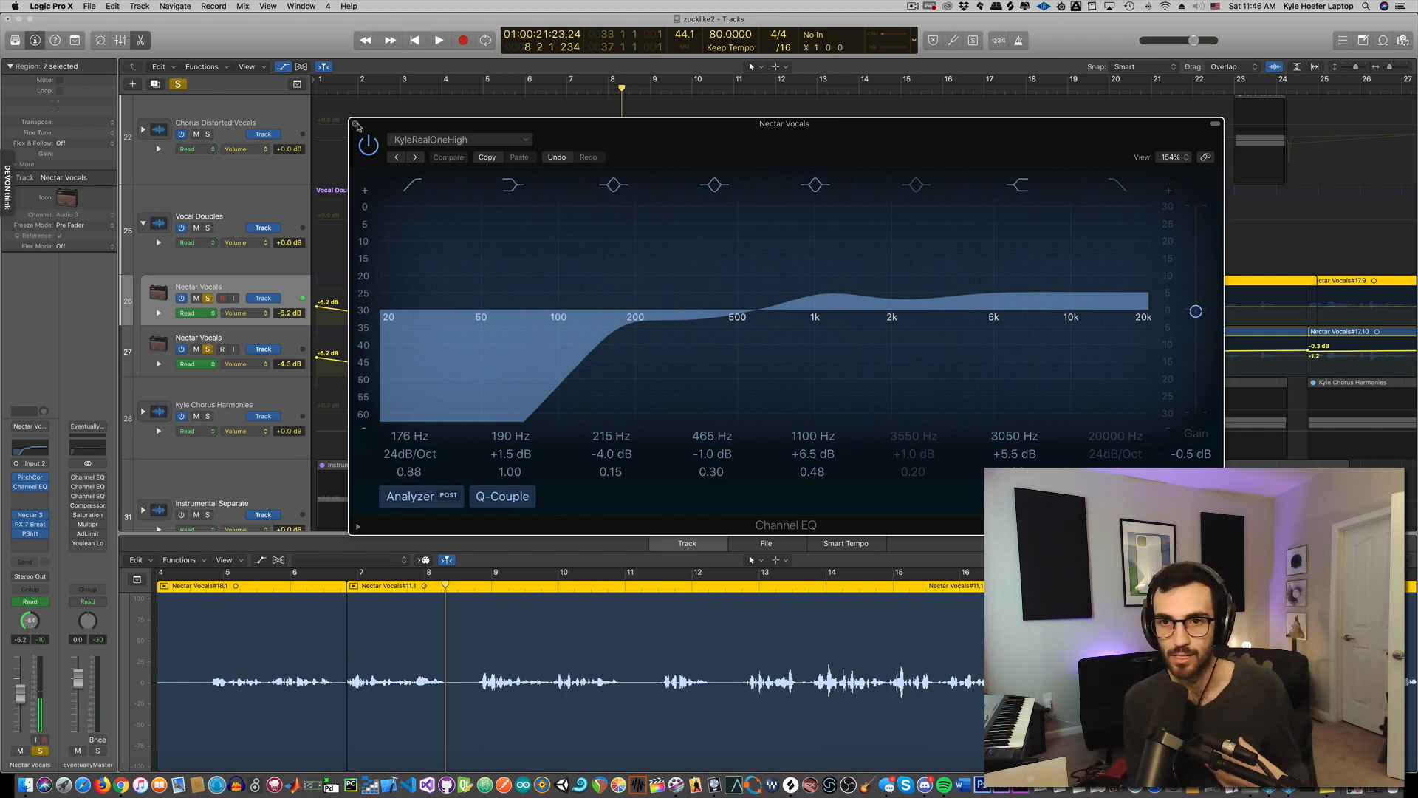
click(355, 125)
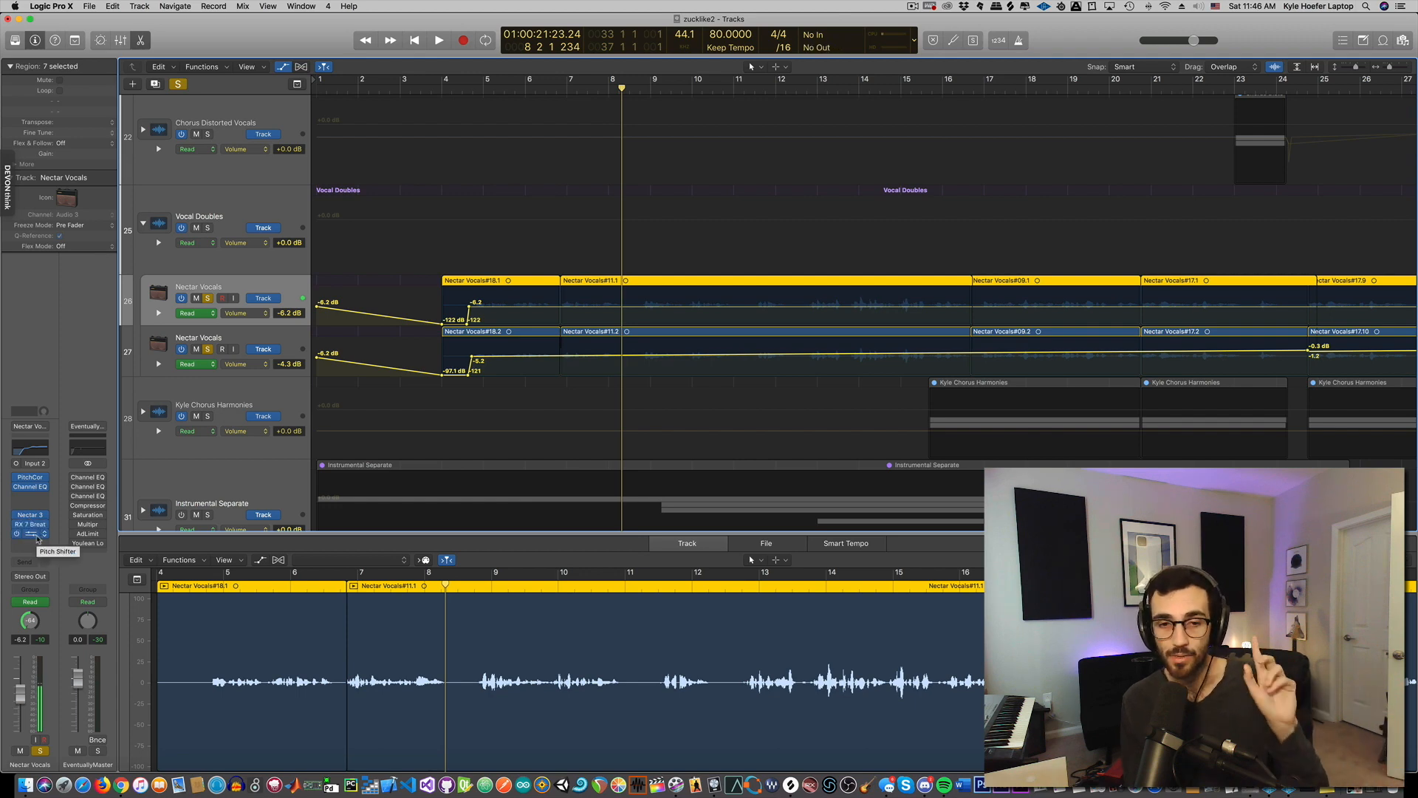
Open the Pitch Shifter of both doubles, place the windows one above the other to compare their Cents settings, and close both.
click(30, 534)
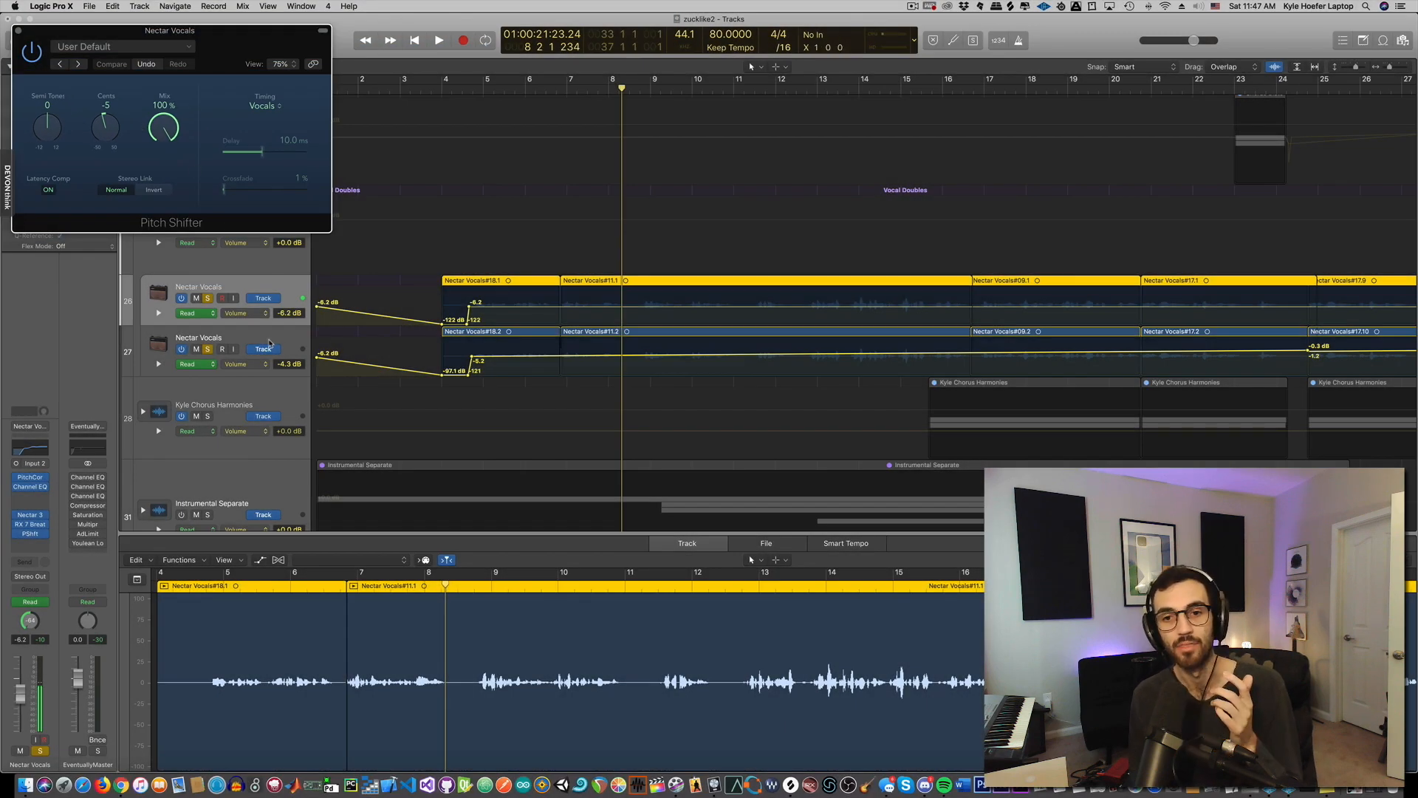
click(270, 342)
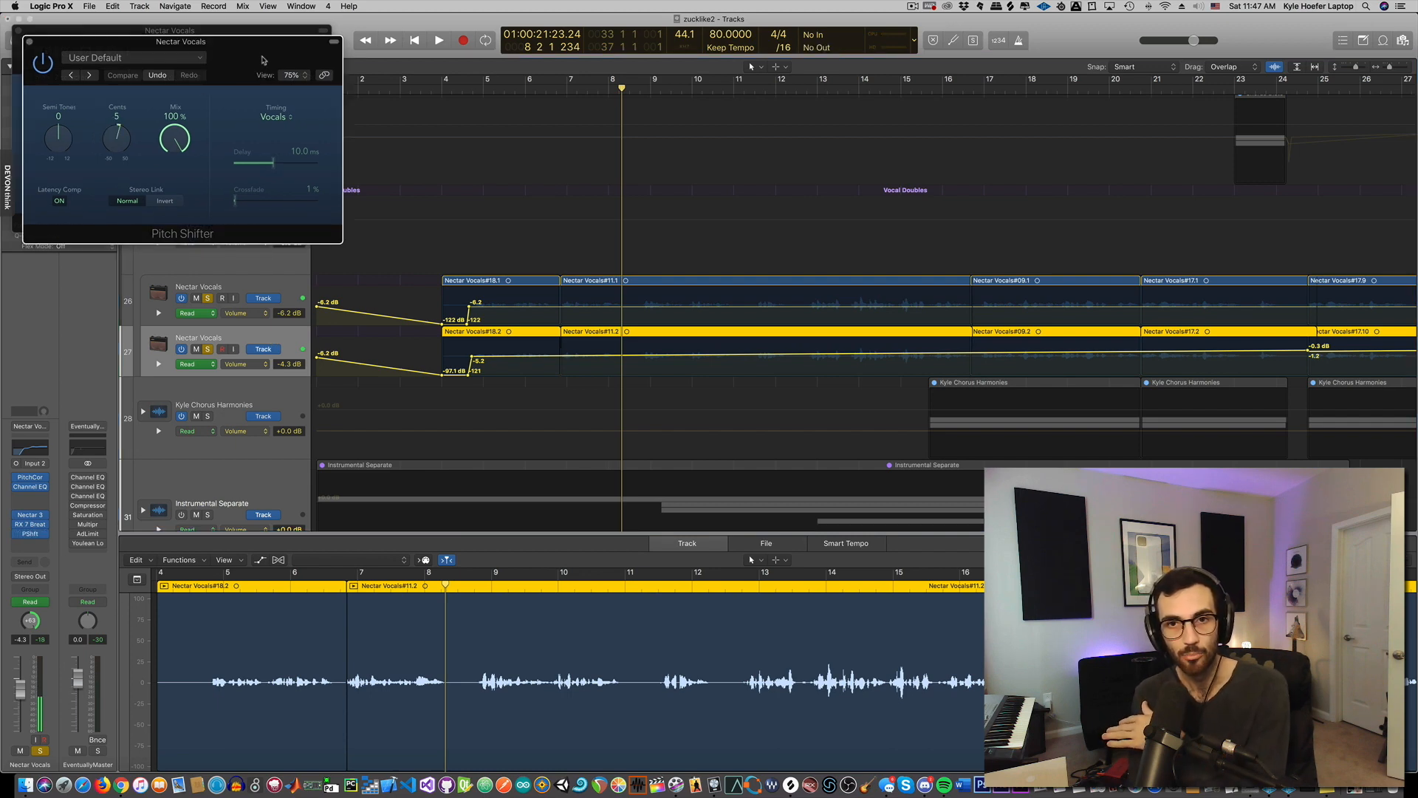
drag(263, 59, 257, 257)
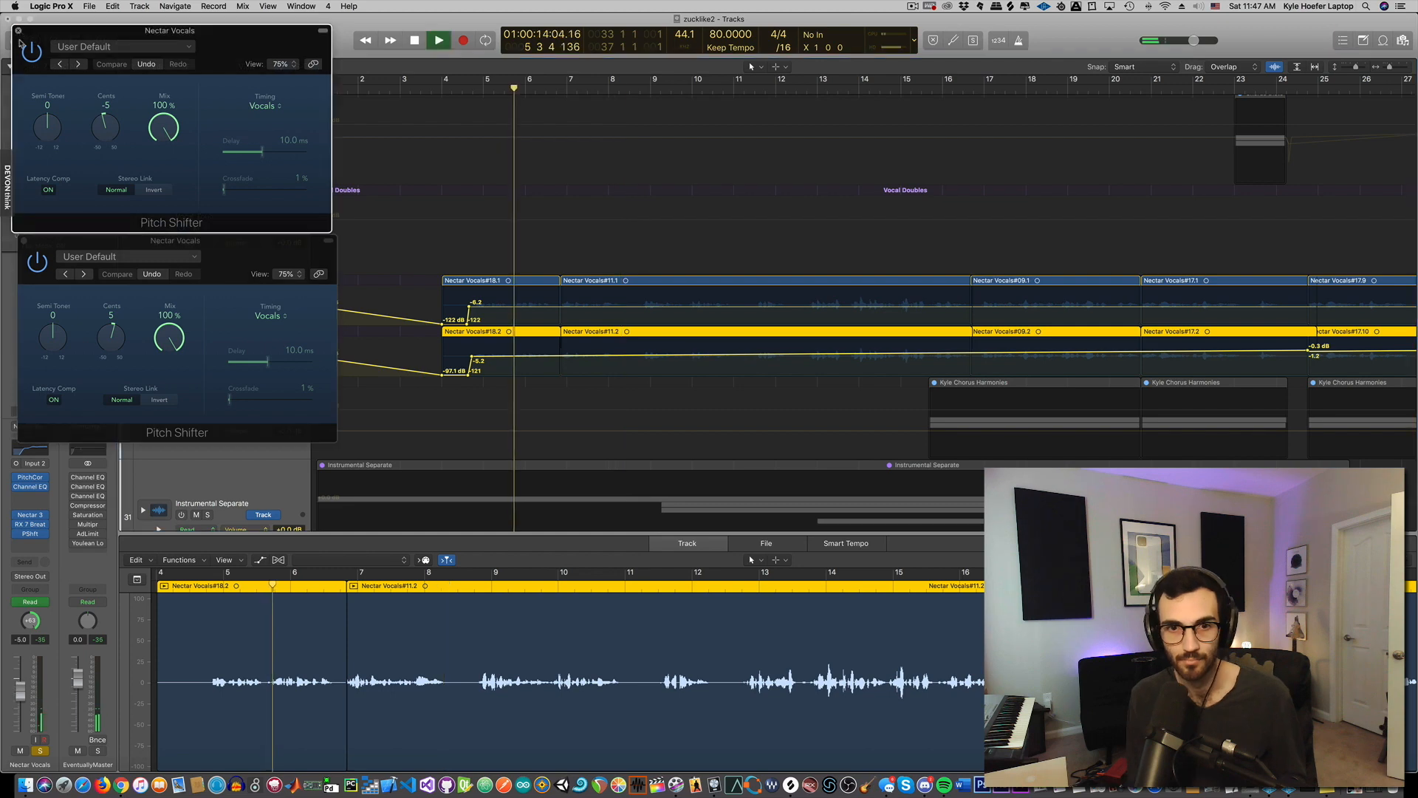
click(19, 30)
click(24, 240)
Solo the main lead vocal track during playback to hear it together with the doubles.
scroll(312, 248, up, 15)
scroll(311, 247, up, 10)
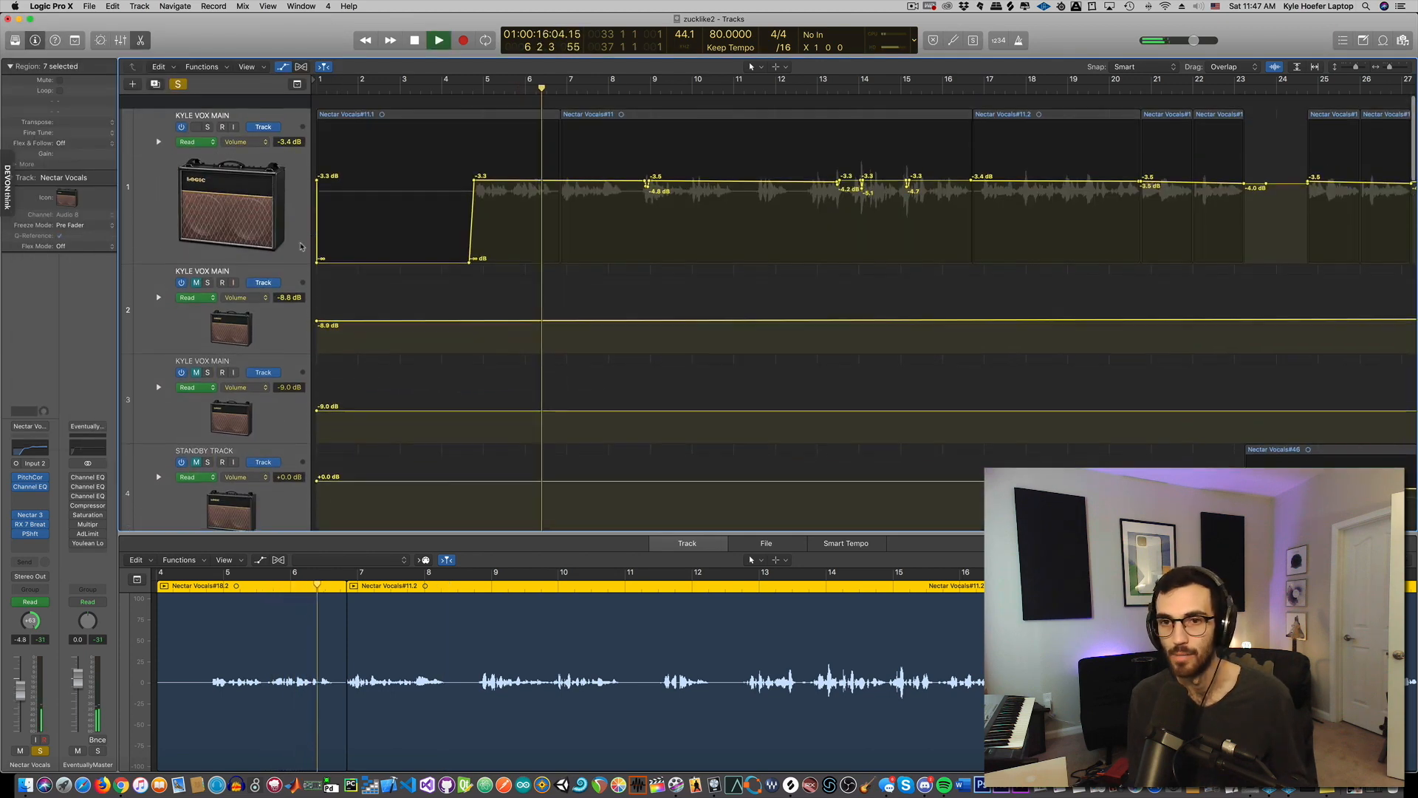
click(207, 114)
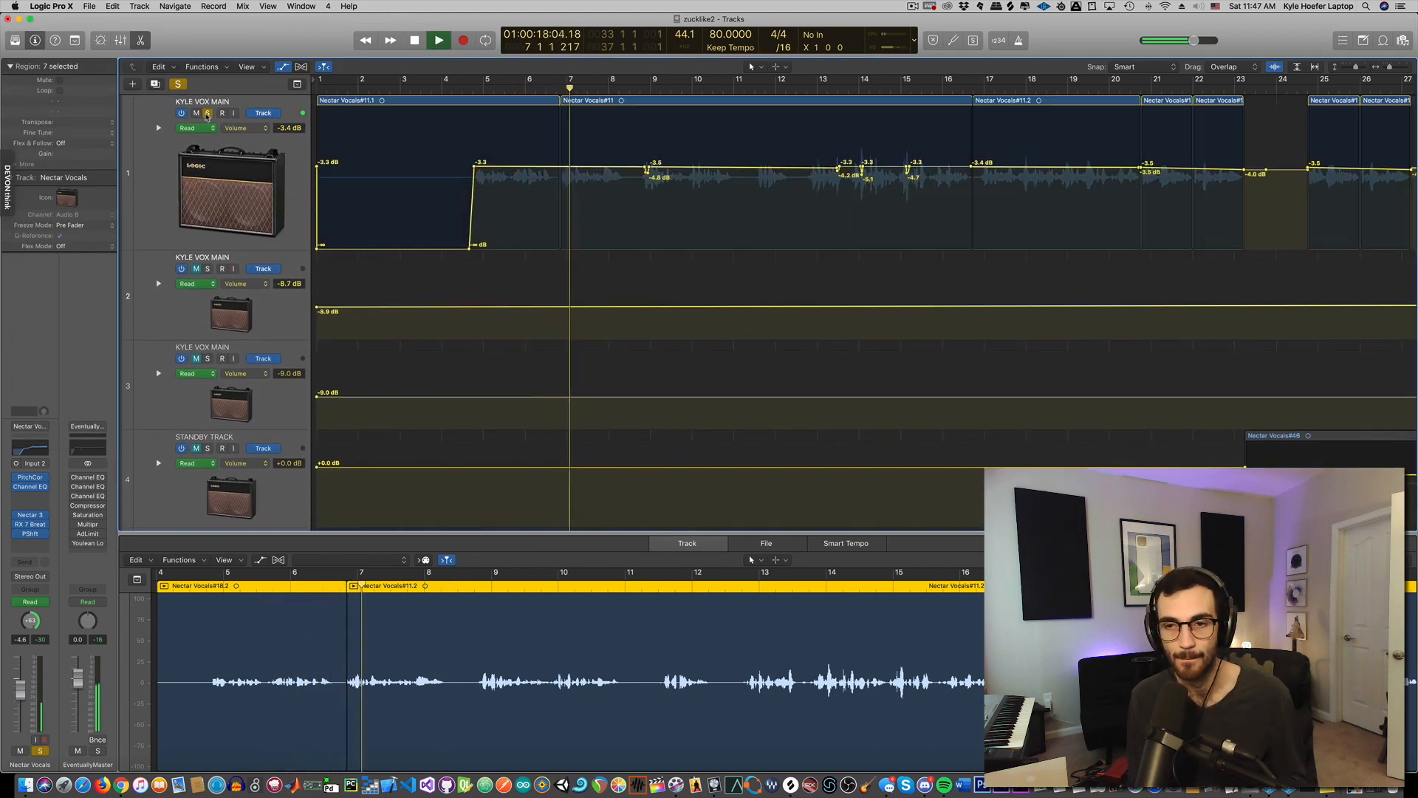
Select both Nectar Vocals doubles and trim their volume automation together, first slightly up and finally down to -21.1 dB on the upper track.
scroll(396, 229, down, 12)
scroll(396, 229, down, 12)
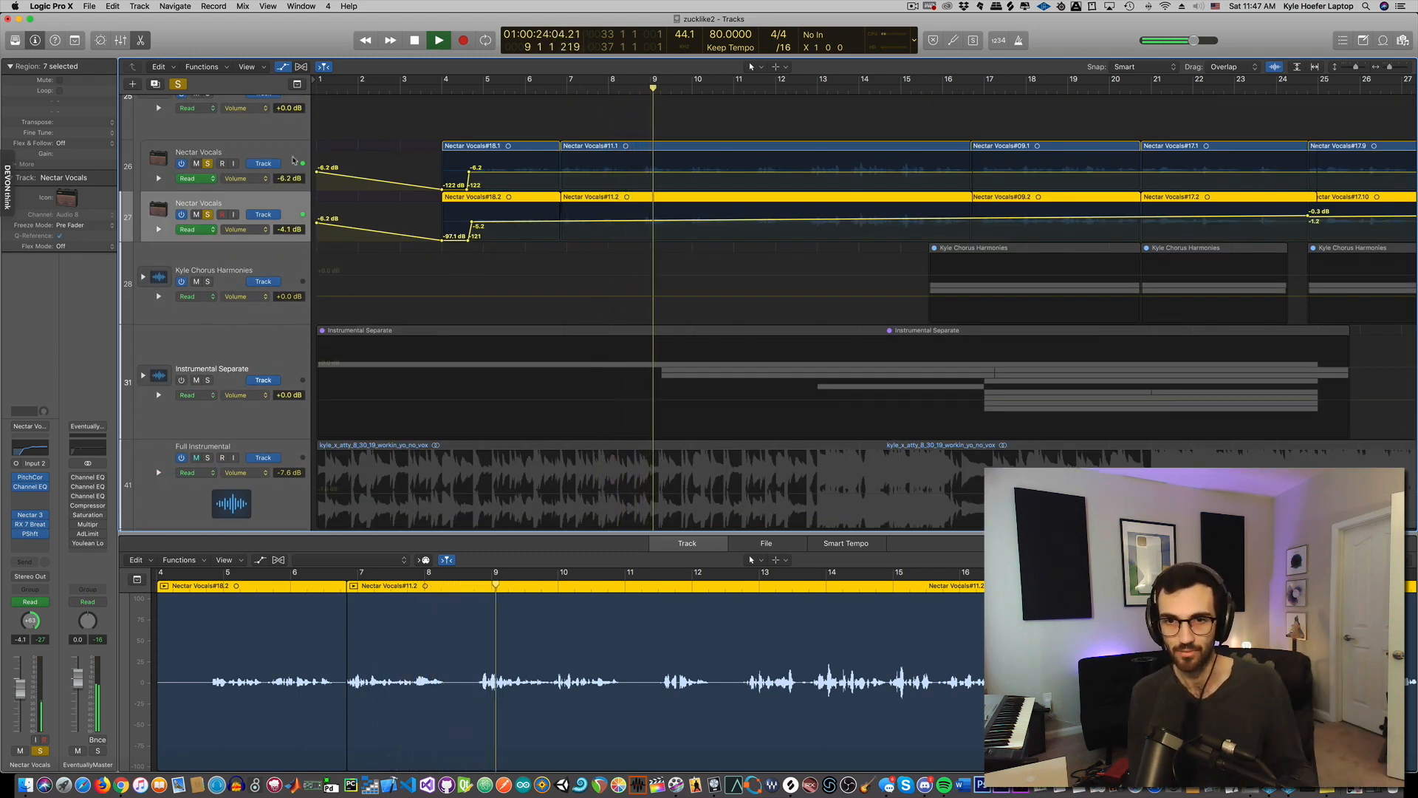
shift+click(288, 190)
drag(289, 179, 289, 164)
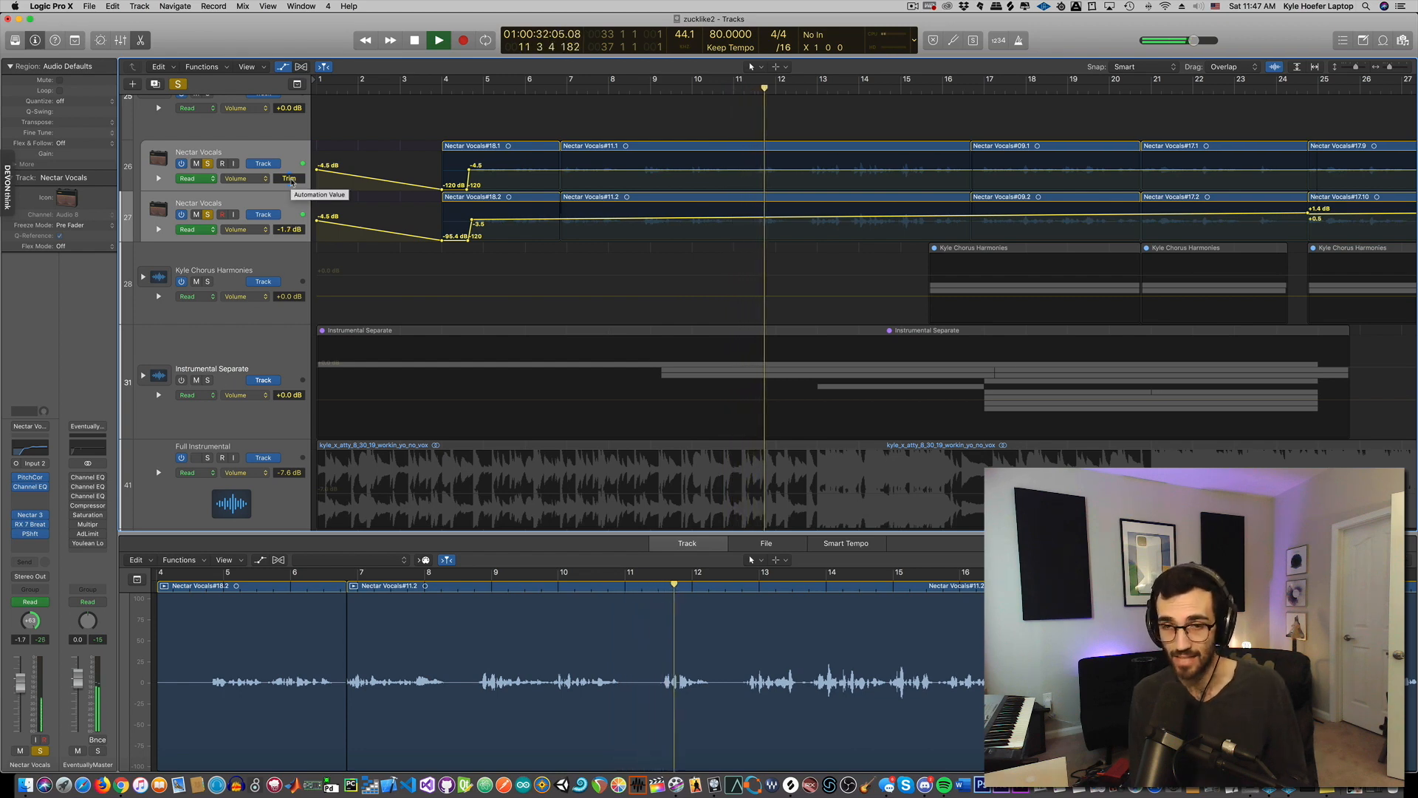
drag(291, 179, 277, 365)
Clear all track solos to hear the full mix and bring the main lead vocal track back into view.
click(178, 83)
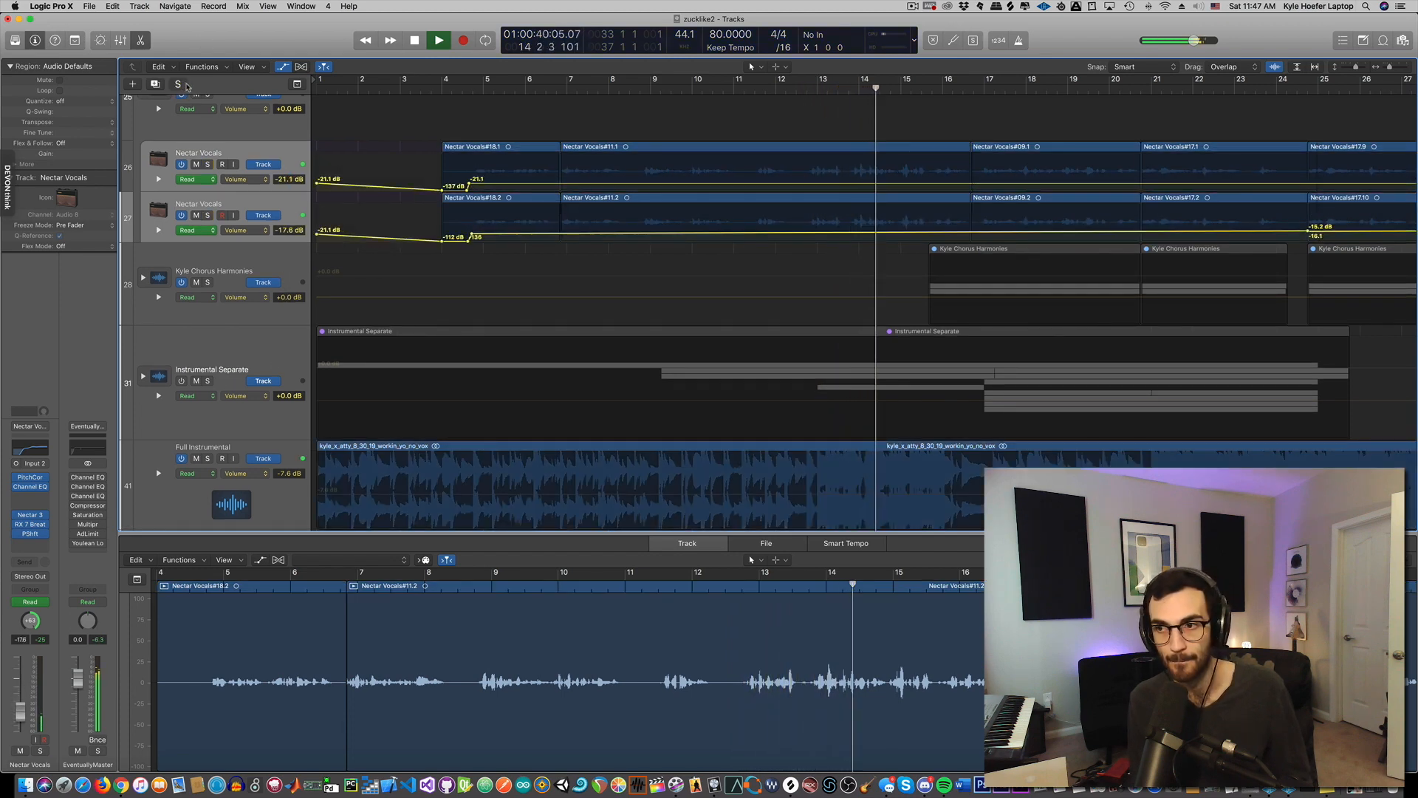
scroll(432, 129, up, 8)
scroll(432, 129, up, 15)
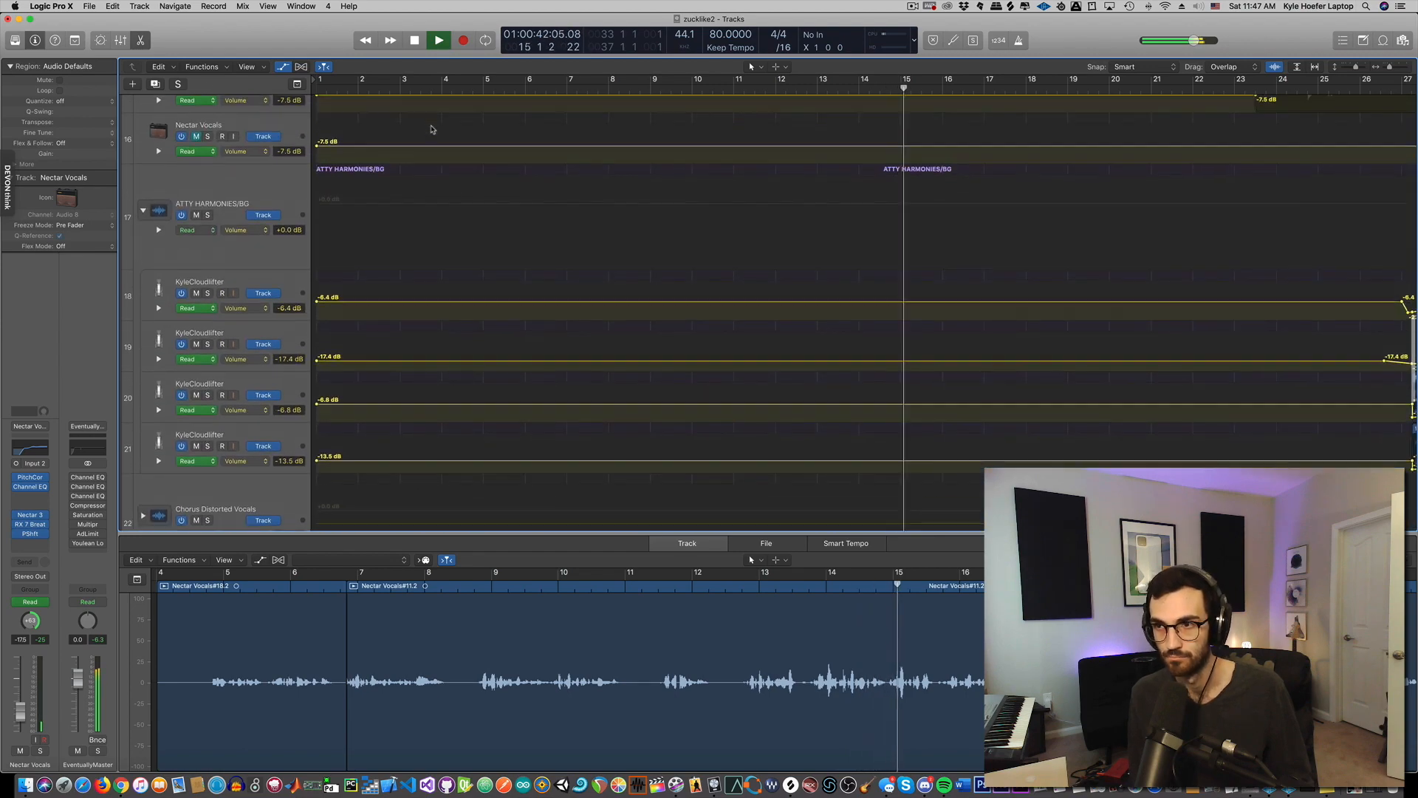
scroll(432, 129, up, 3)
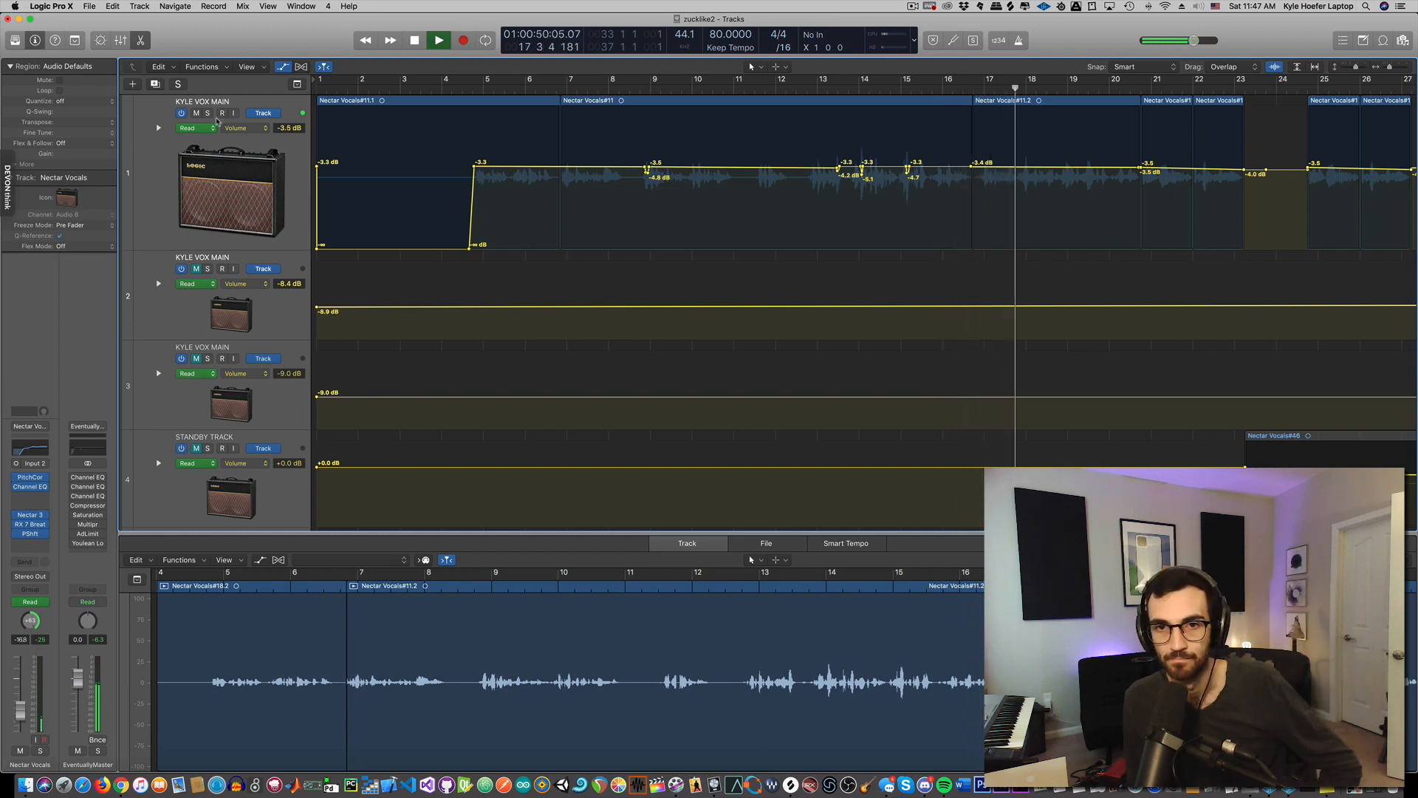
Toggle the lead vocal's solo during playback to compare it with the full mix, leave it soloed and stop just after bar 23.
click(208, 113)
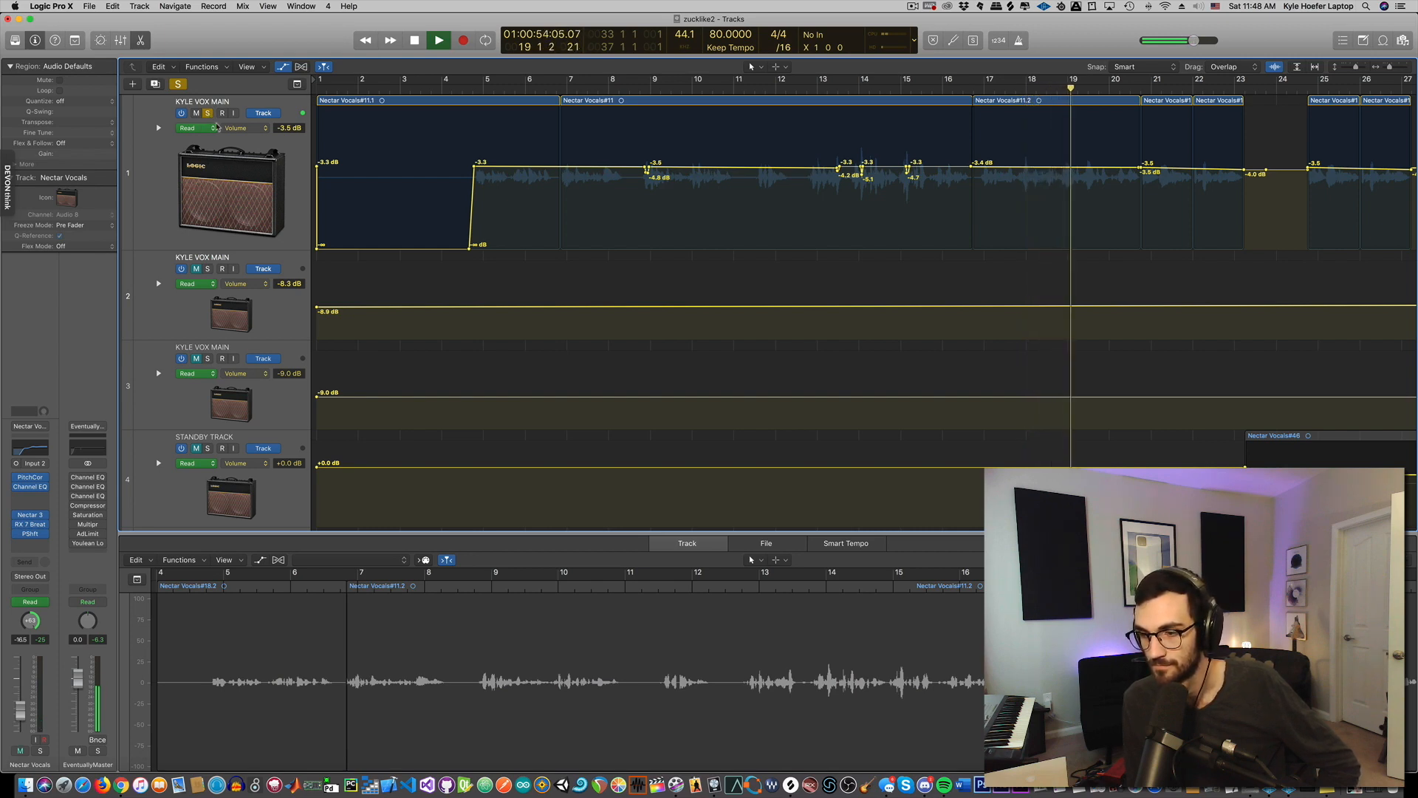
scroll(547, 256, right, 8)
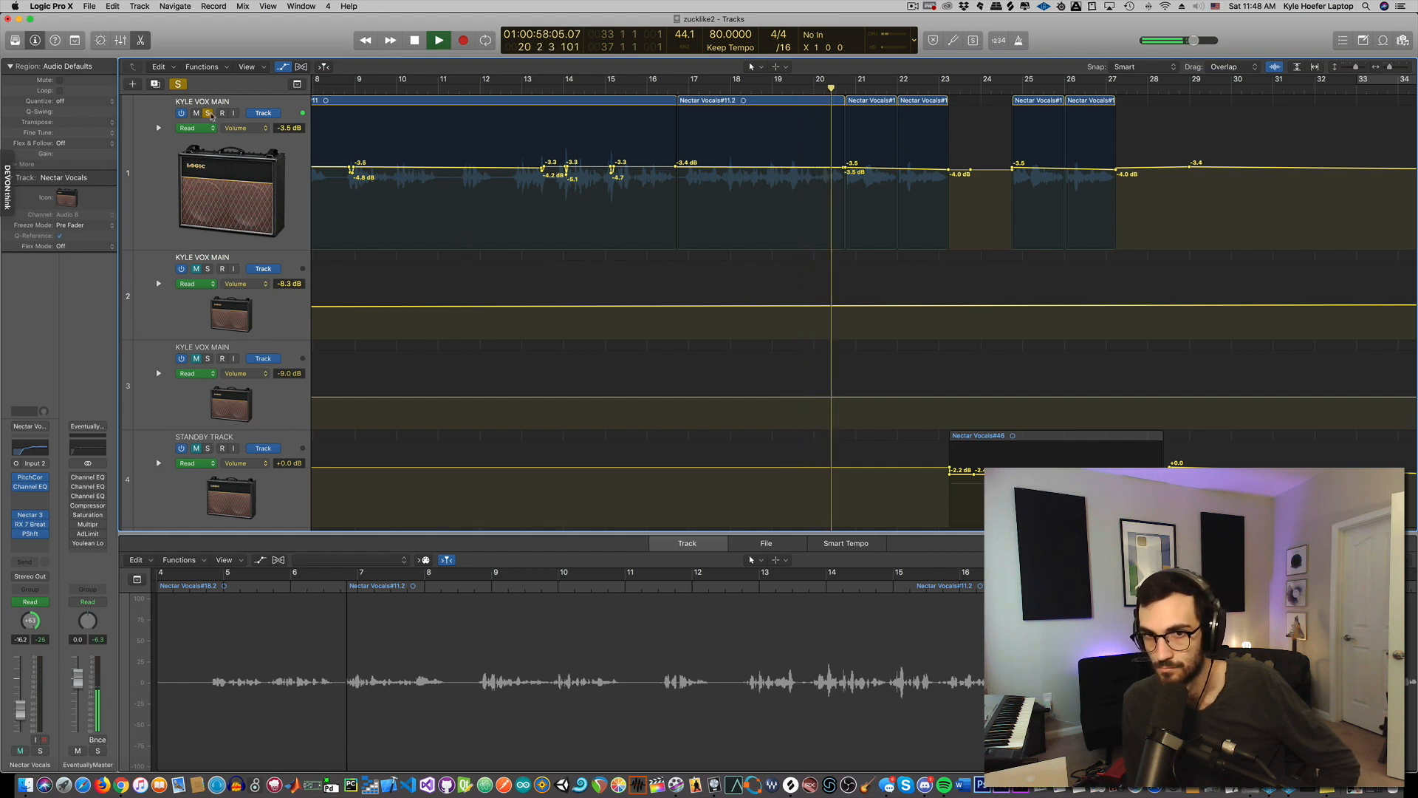
click(209, 113)
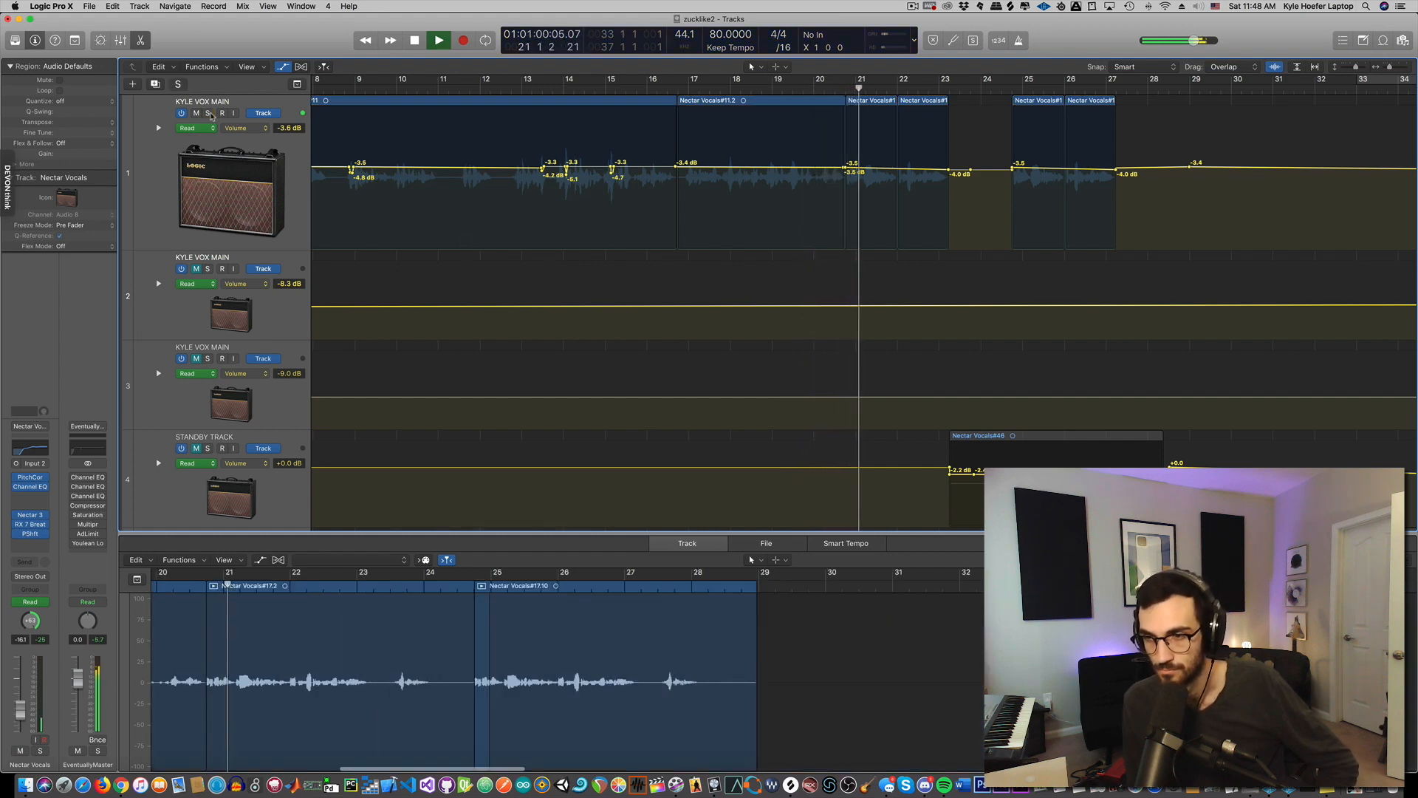
scroll(595, 199, down, 5)
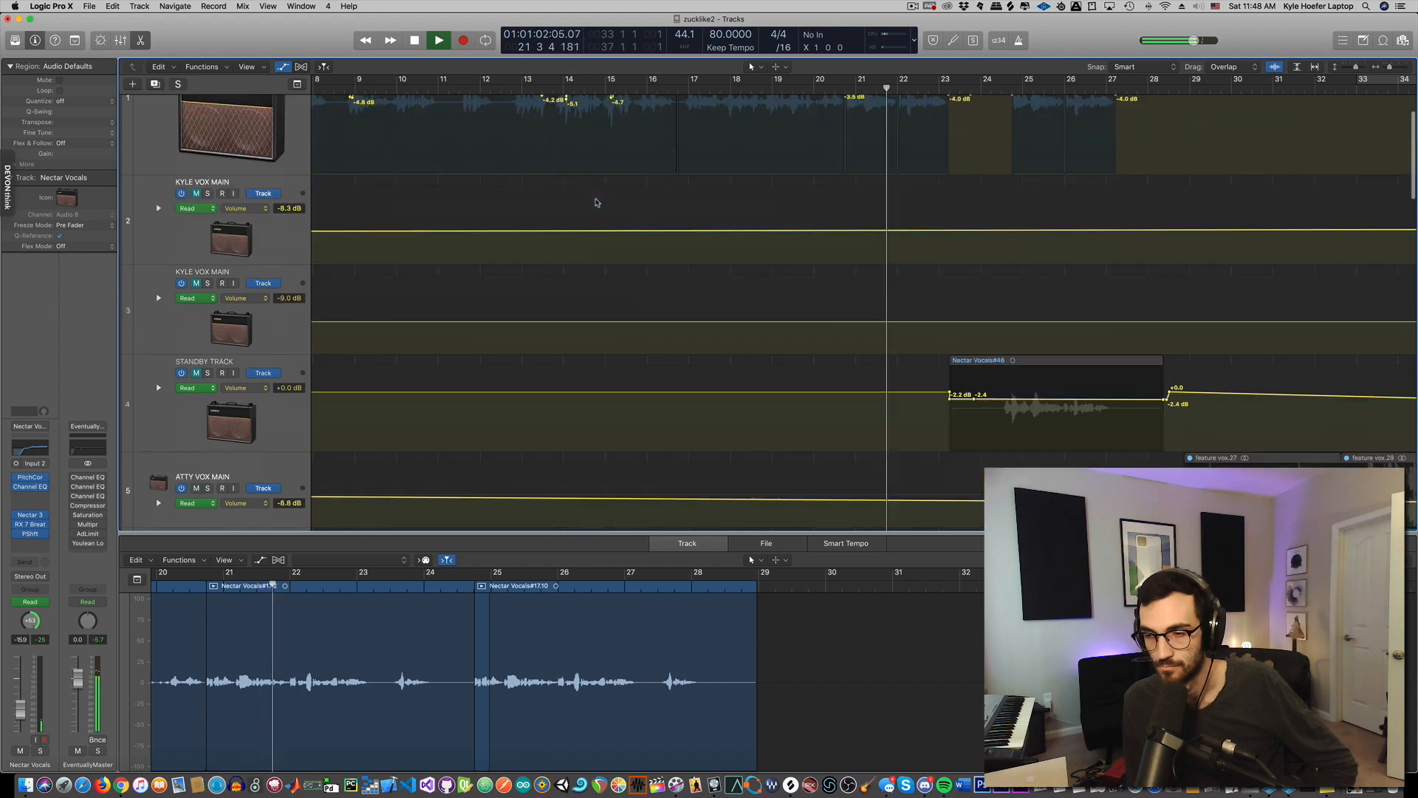
scroll(595, 199, up, 5)
scroll(595, 199, down, 1)
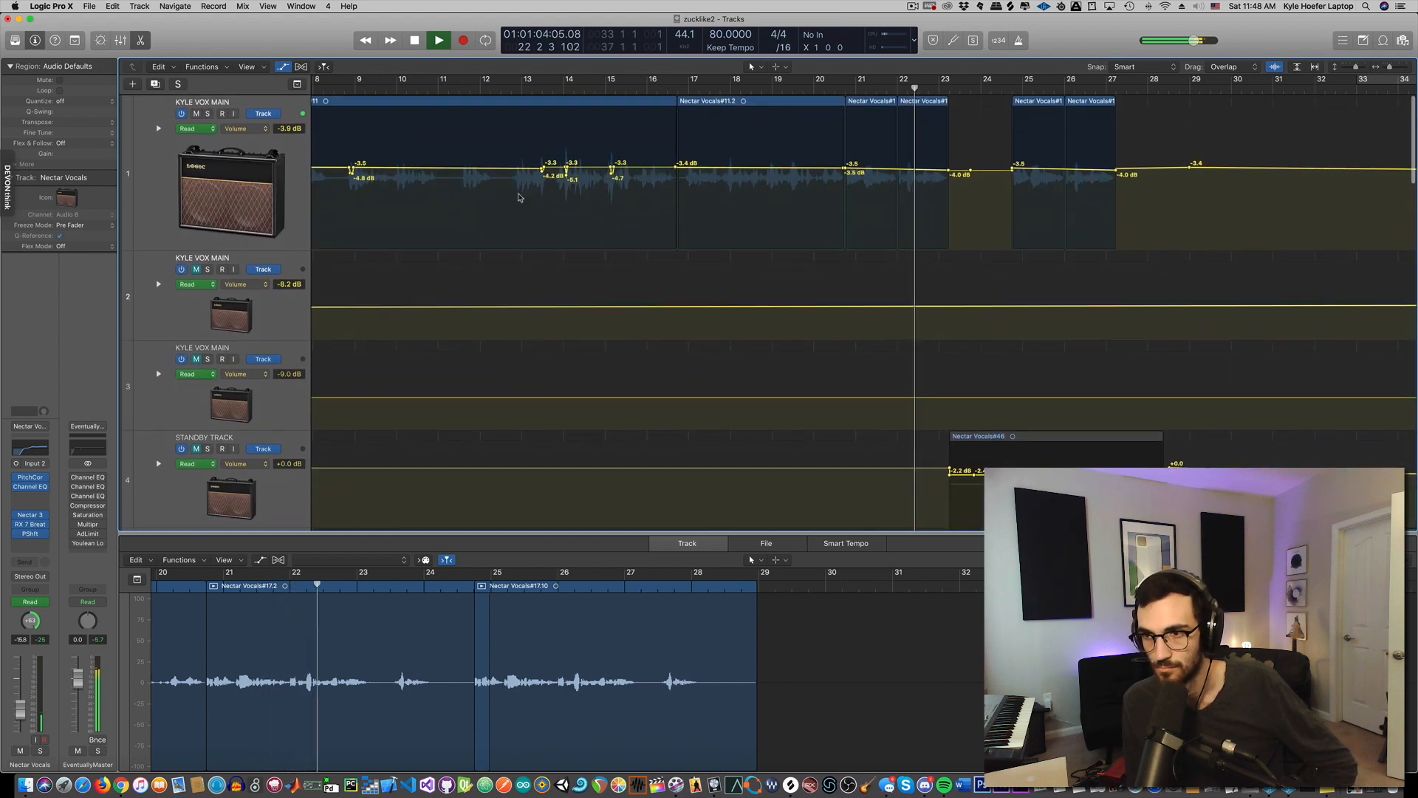
click(210, 114)
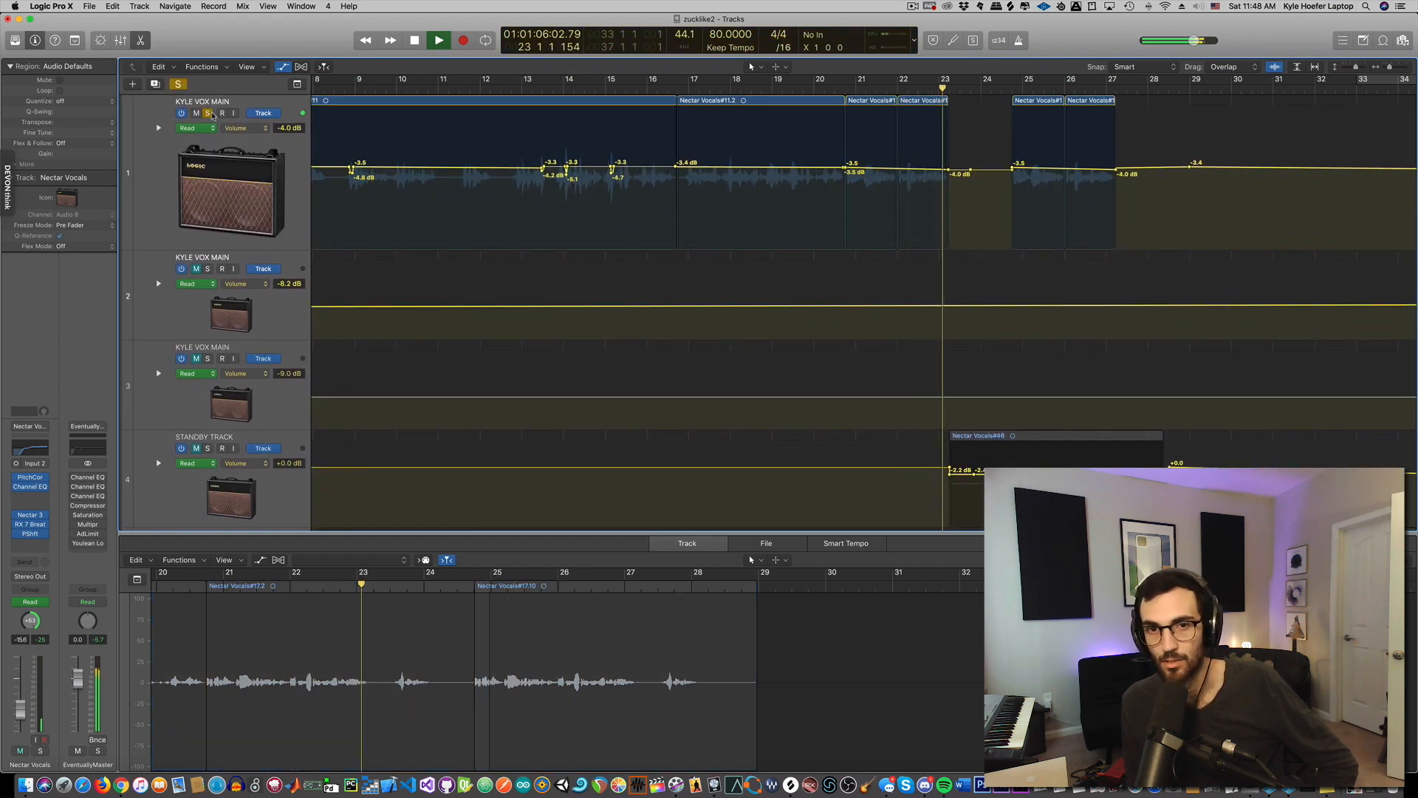
key(space)
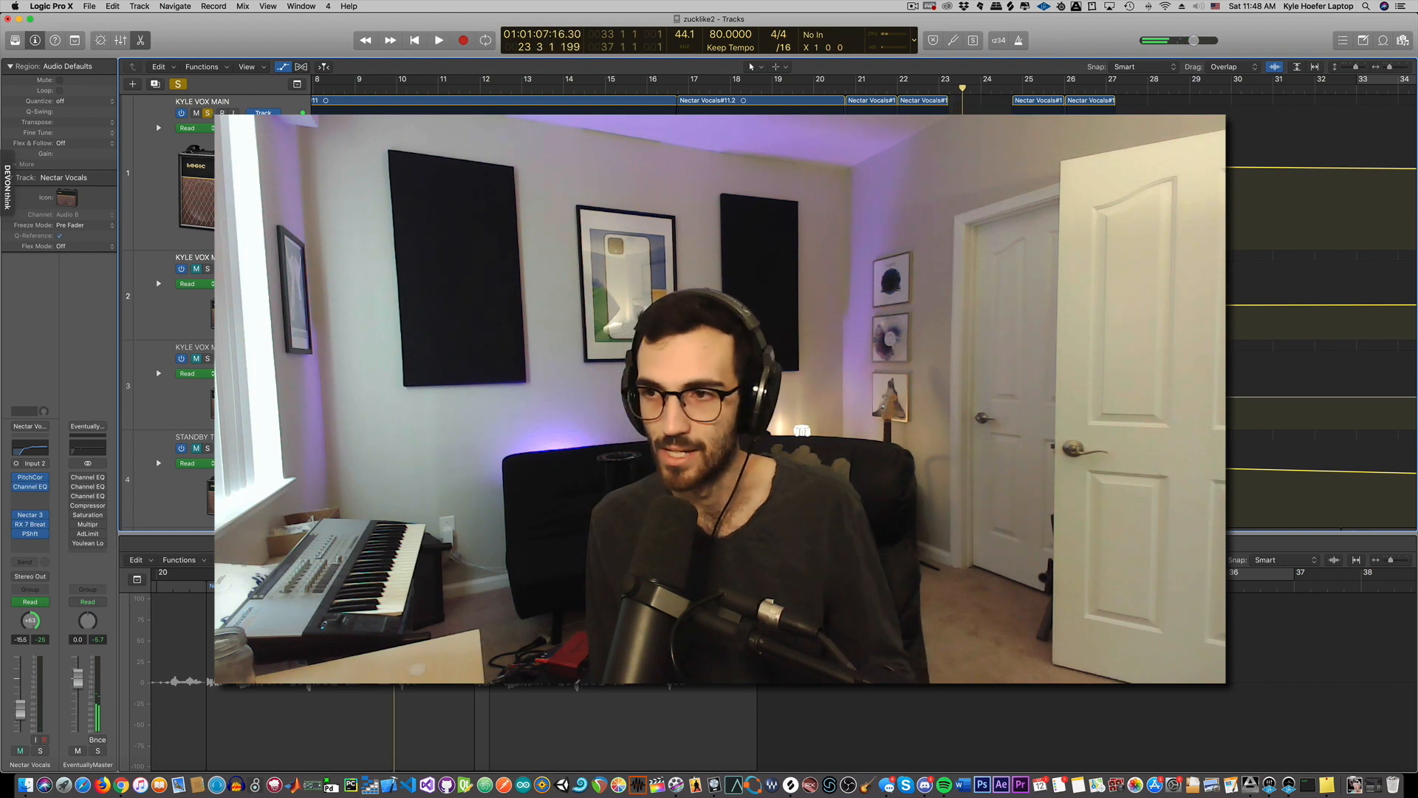
scroll(864, 310, left, 8)
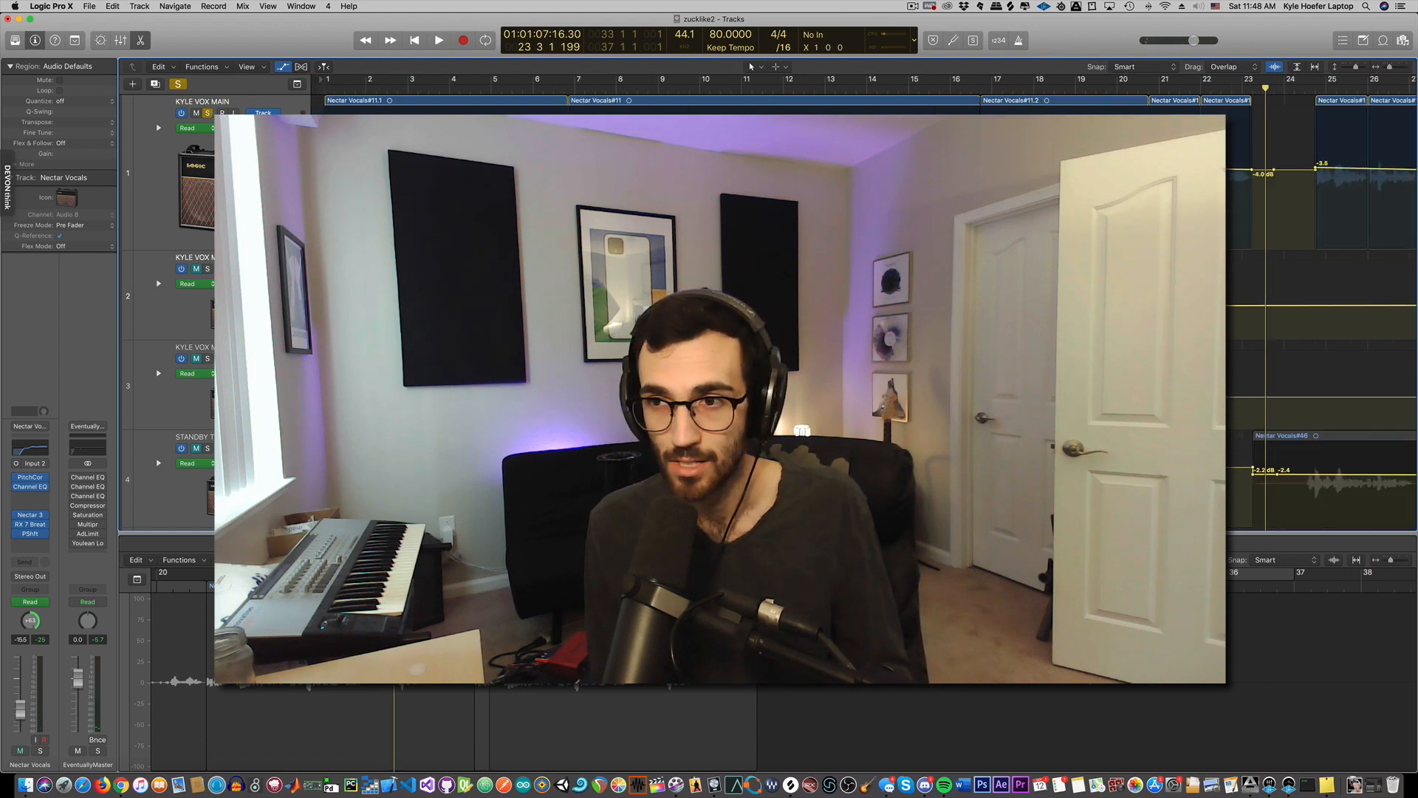